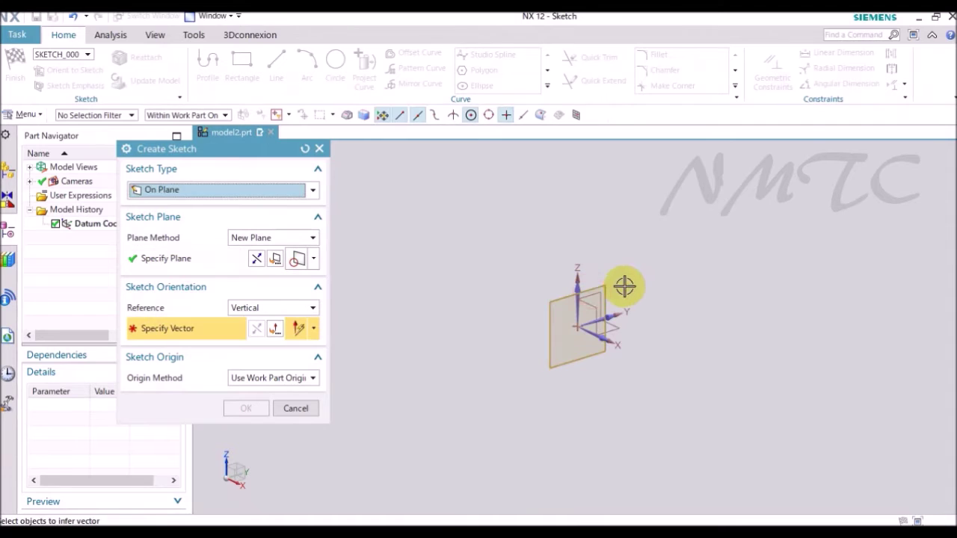
Step: Orient the new sketch vertically along the Z axis and draw a closed four-line profile from the origin with a base about 63 mm long
{"action": "left_click", "coordinate": [581, 299]}
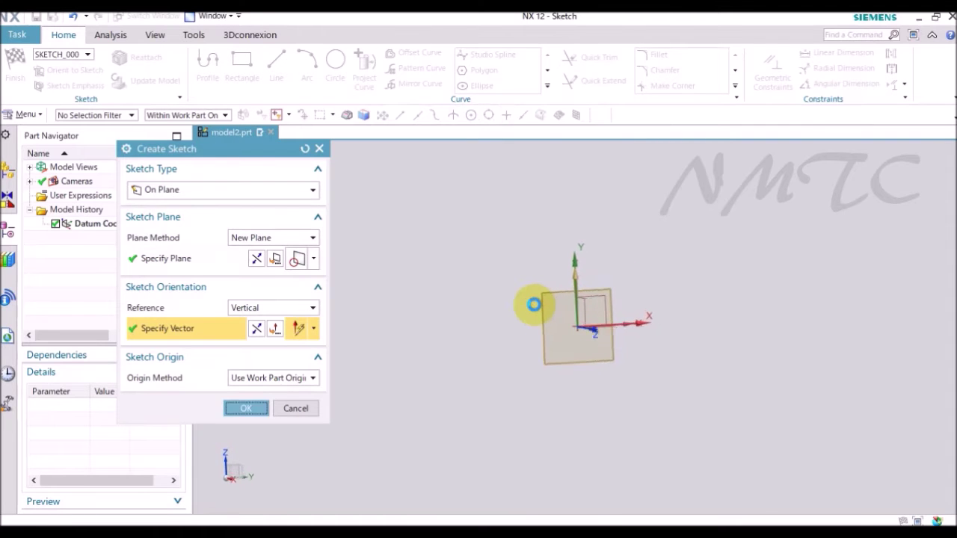
{"action": "middle_click", "coordinate": [533, 306]}
{"action": "left_click", "coordinate": [580, 327]}
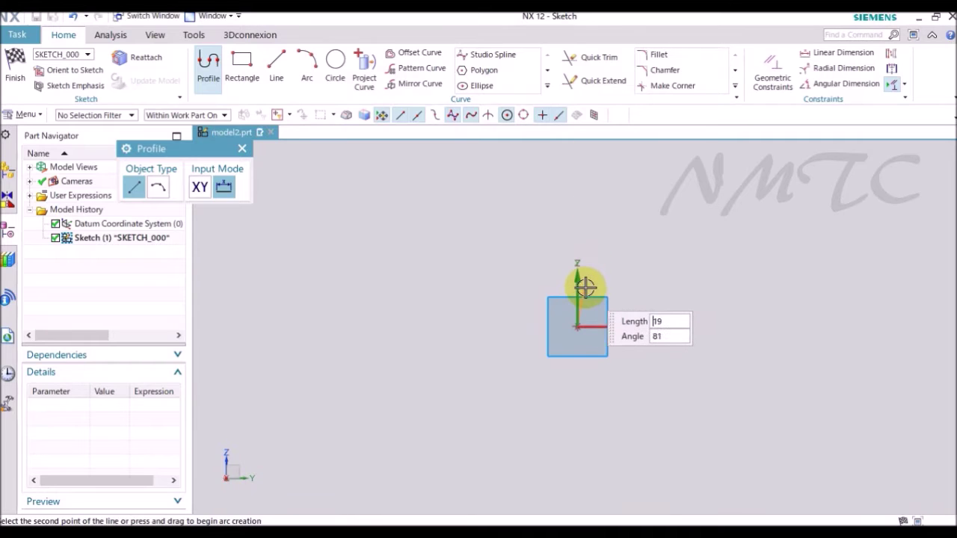
{"action": "left_click", "coordinate": [670, 273]}
{"action": "left_click", "coordinate": [710, 326]}
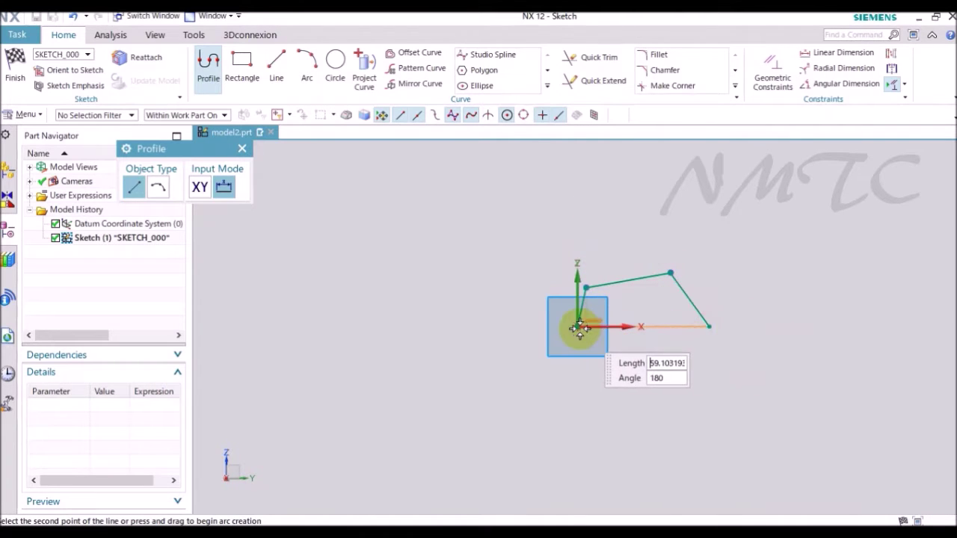
{"action": "left_click", "coordinate": [577, 326]}
{"action": "key", "text": "Escape"}
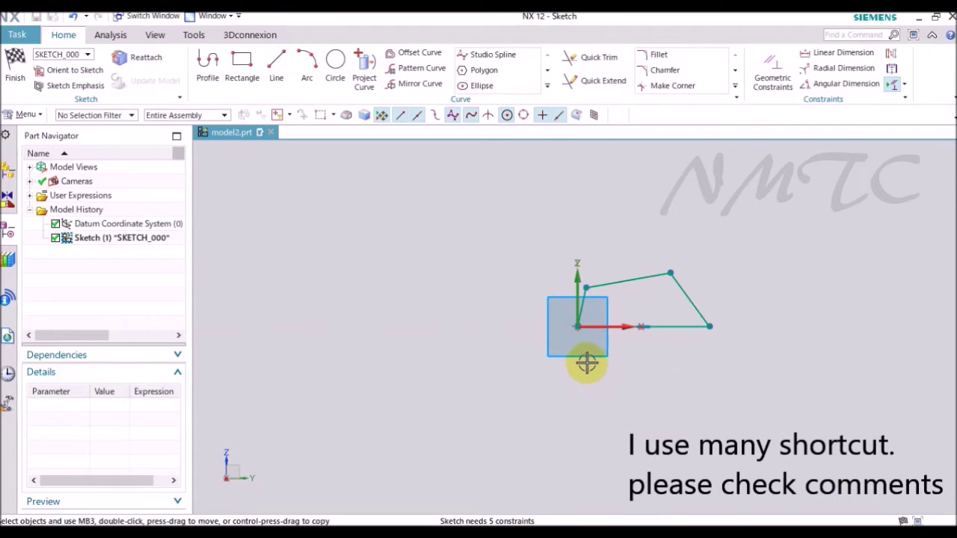
Step: Apply a vertical constraint to the short profile line that starts at the origin
{"action": "key", "text": "c"}
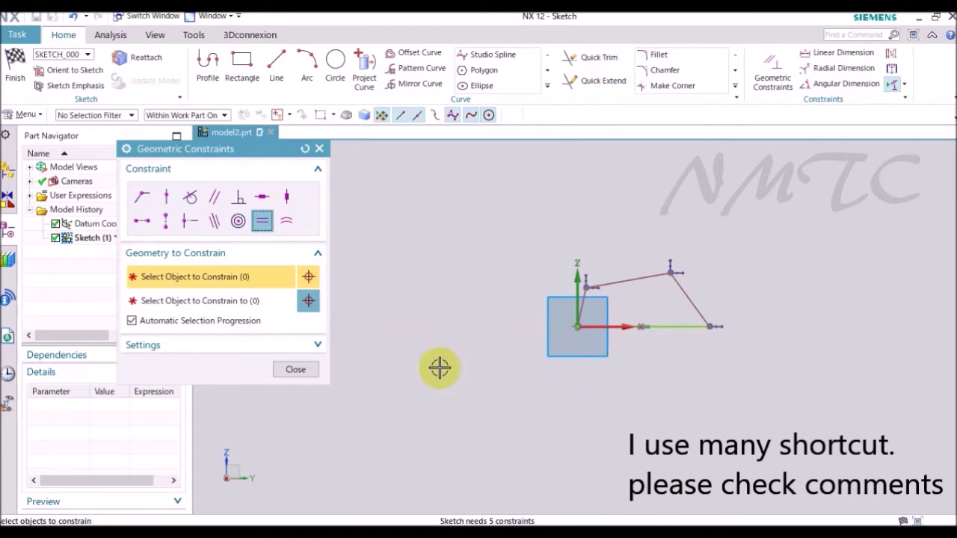
{"action": "left_click", "coordinate": [287, 199]}
{"action": "left_click", "coordinate": [586, 303]}
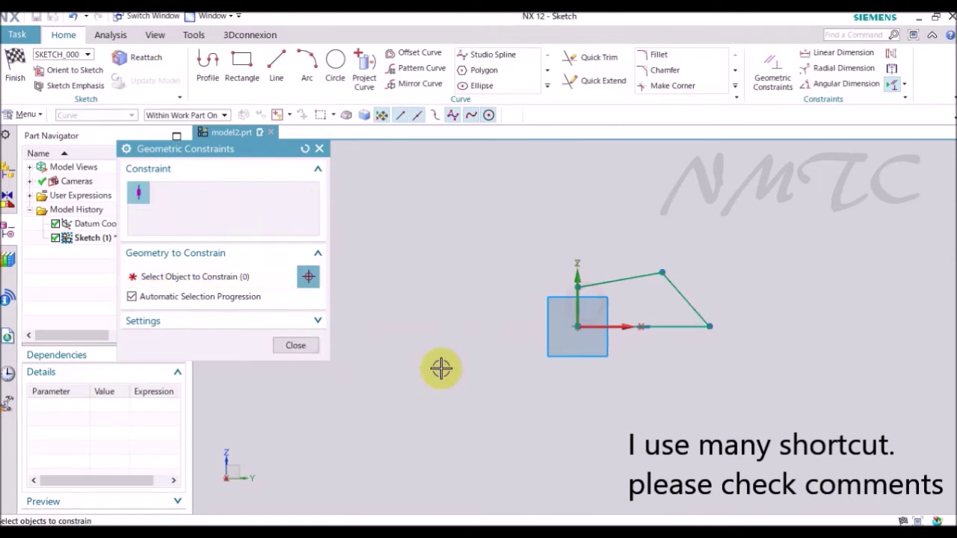
{"action": "left_click", "coordinate": [297, 347]}
Step: Add a horizontal dimension to the profile's base line using Rapid Dimension
{"action": "key", "text": "d"}
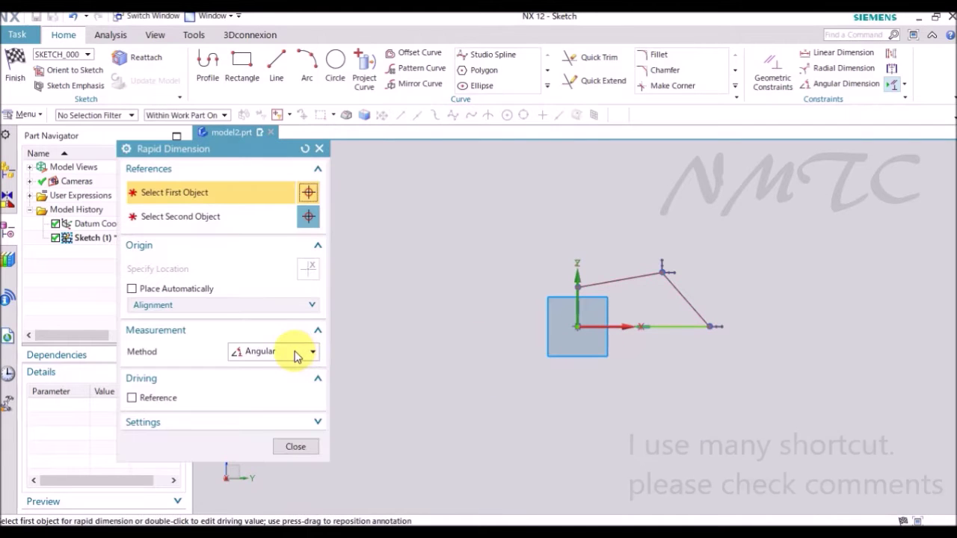
{"action": "left_click", "coordinate": [299, 351]}
{"action": "left_click", "coordinate": [263, 382]}
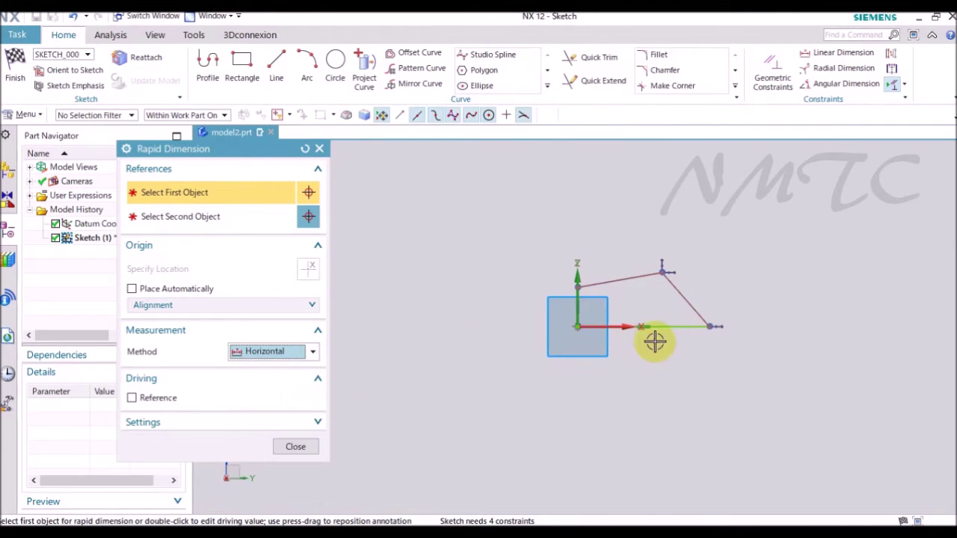
{"action": "left_click", "coordinate": [678, 330]}
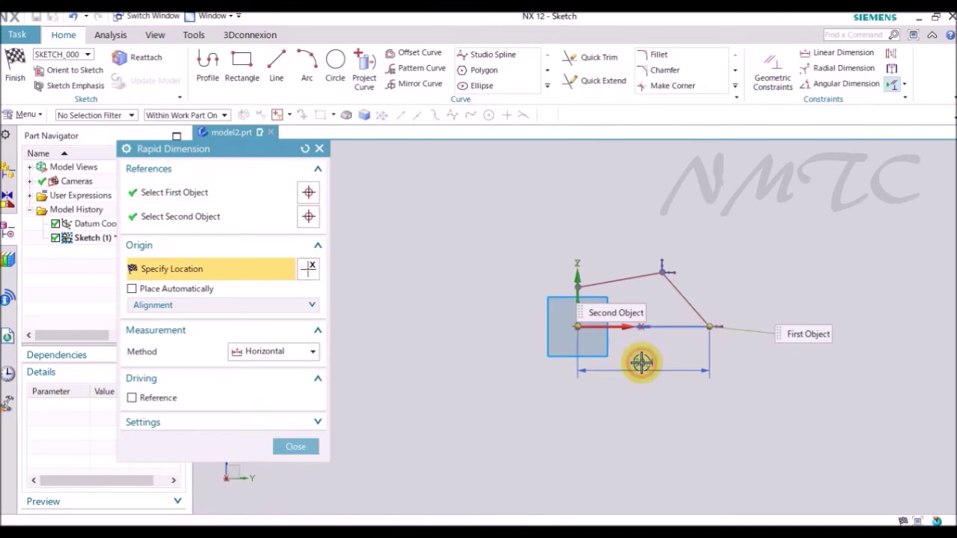
{"action": "left_click", "coordinate": [640, 363]}
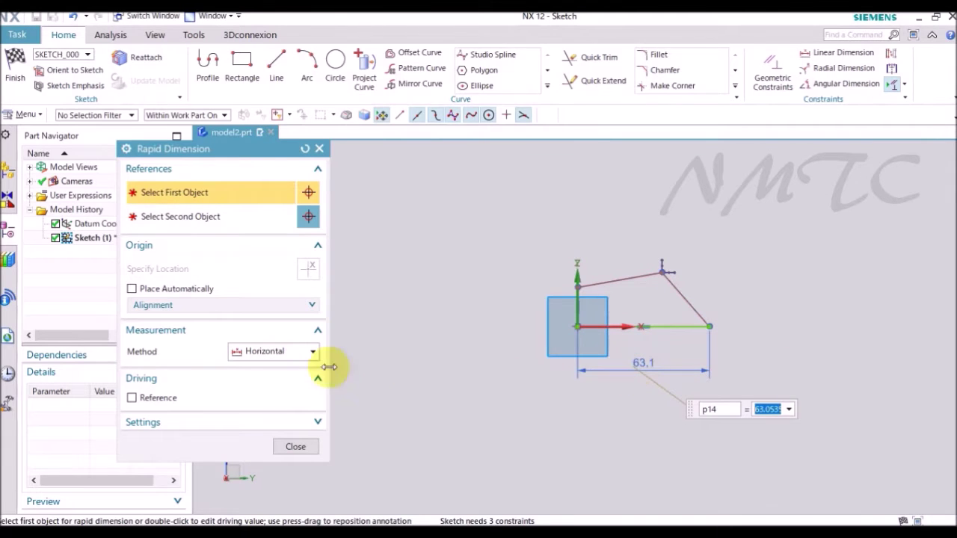
Step: Add an 8° angular dimension between the sloped upper line and the base line
{"action": "left_click", "coordinate": [264, 356]}
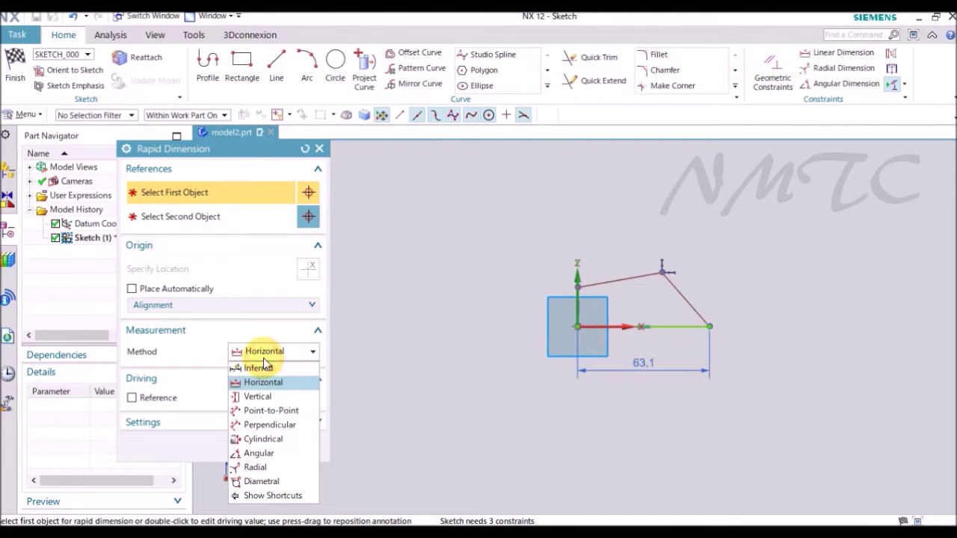
{"action": "left_click", "coordinate": [262, 456]}
{"action": "left_click", "coordinate": [620, 282]}
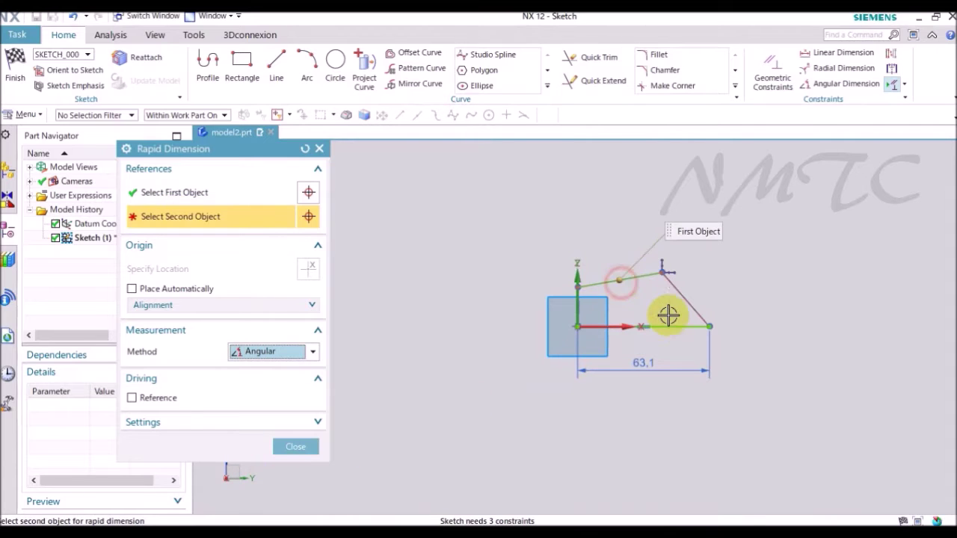
{"action": "left_click", "coordinate": [684, 326]}
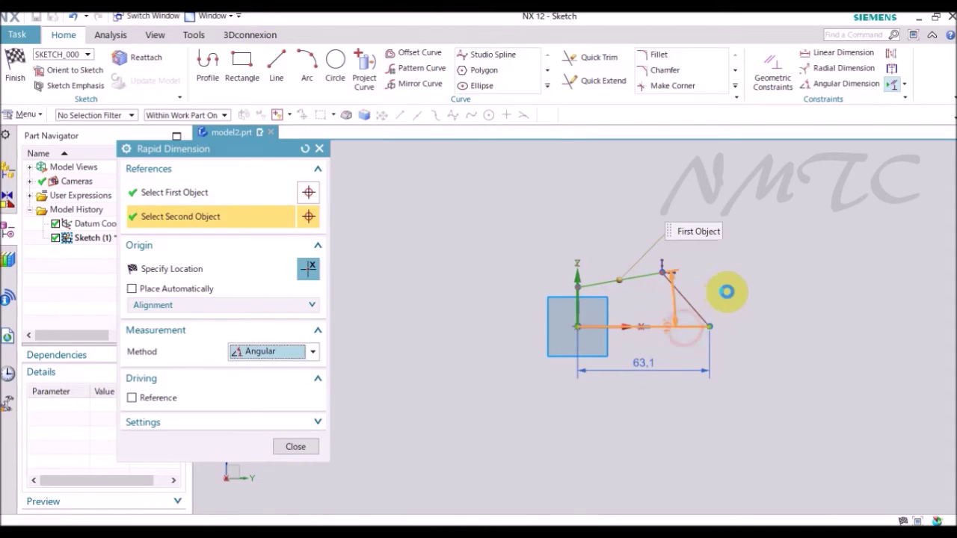
{"action": "left_click", "coordinate": [798, 304]}
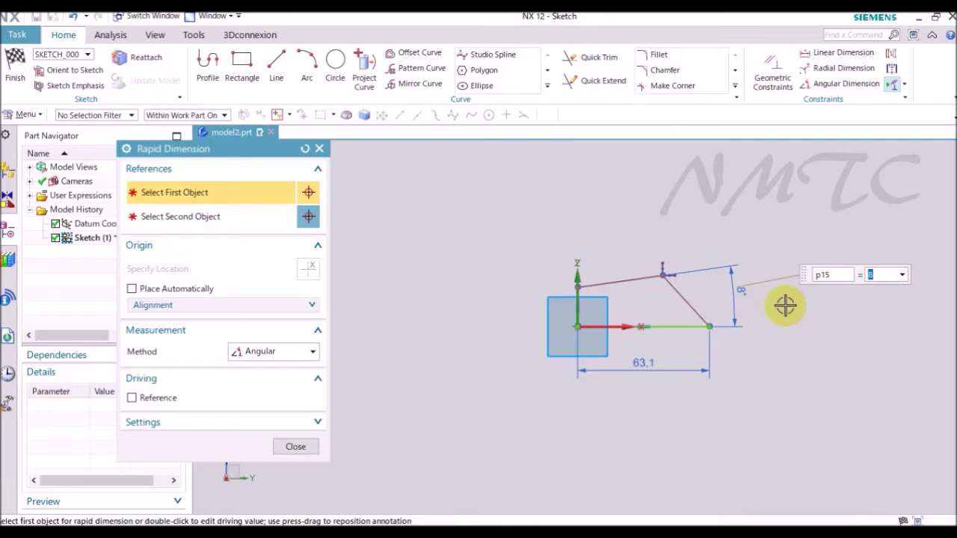
Step: Dimension the angle between the sloped upper line and the outer side line at 87°
{"action": "left_click", "coordinate": [643, 281]}
{"action": "left_click", "coordinate": [679, 302]}
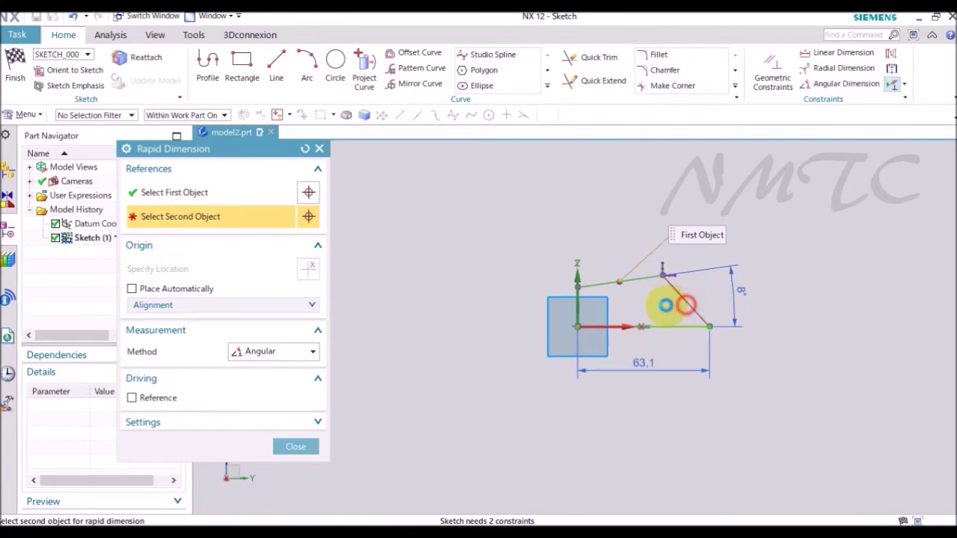
{"action": "left_click", "coordinate": [655, 301]}
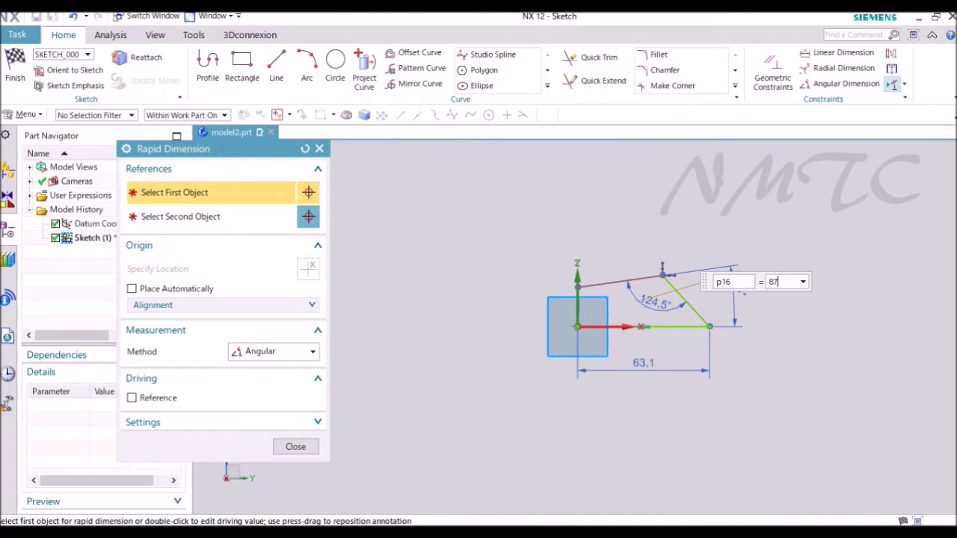
{"action": "type", "text": "87"}
{"action": "key", "text": "Return"}
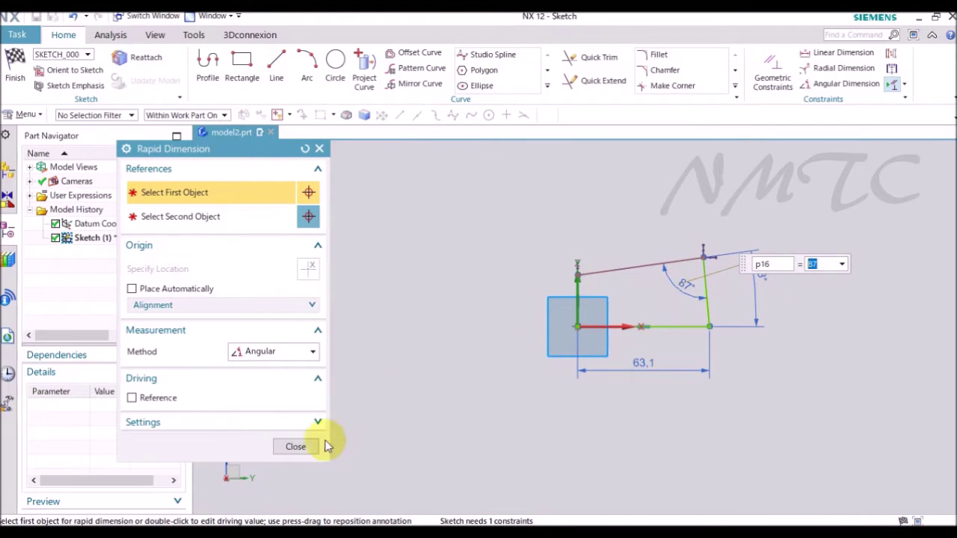
{"action": "left_click", "coordinate": [295, 444]}
Step: Set the base line's horizontal dimension to 12.2 mm
{"action": "double_click", "coordinate": [644, 362]}
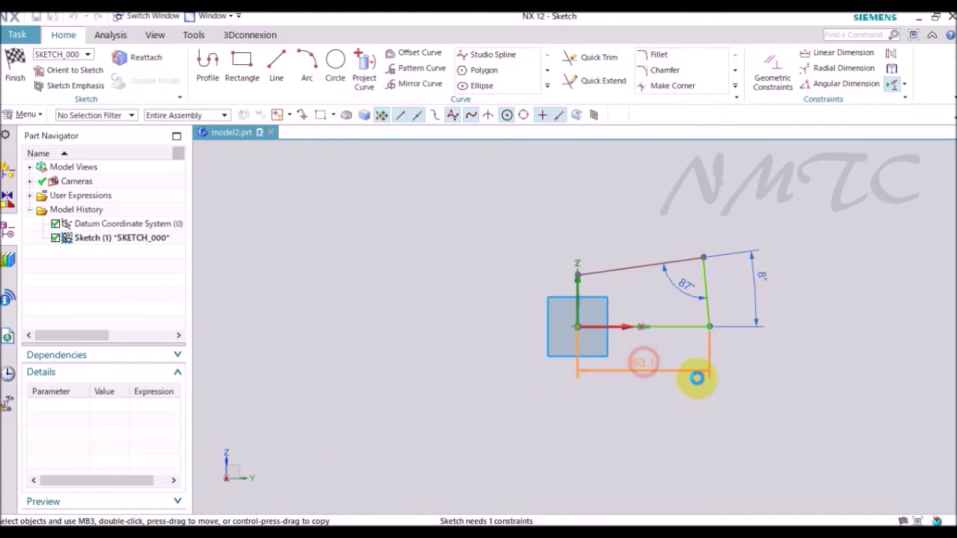
{"action": "type", "text": "12."}
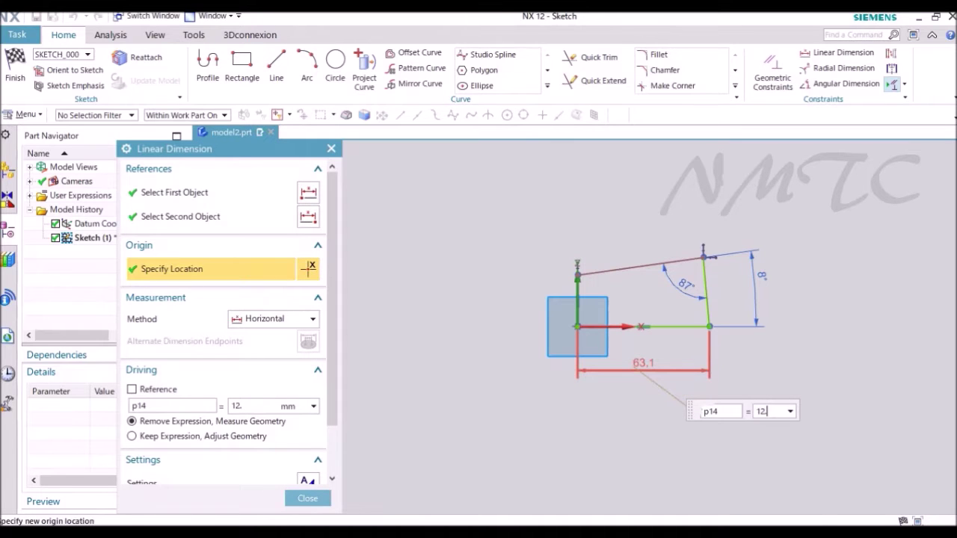
{"action": "key", "text": "Return"}
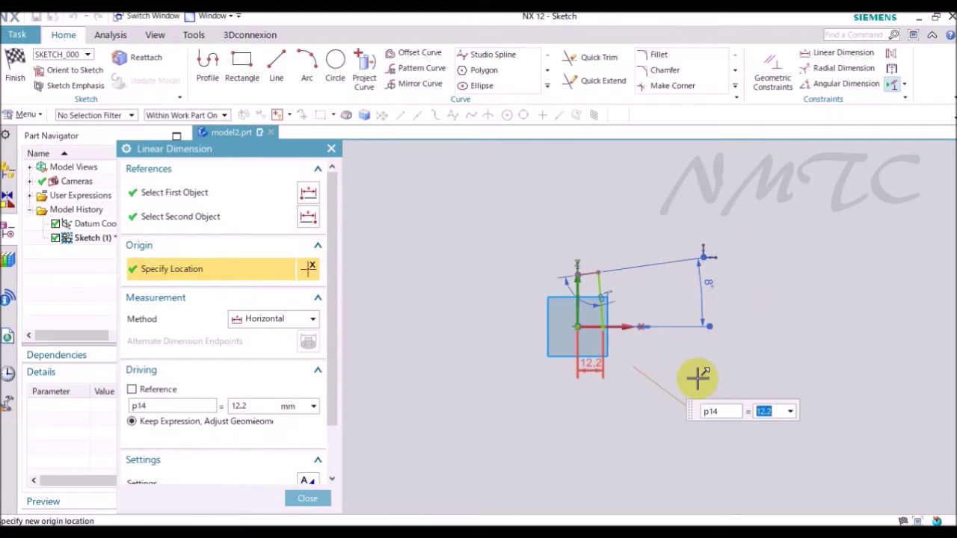
{"action": "left_click", "coordinate": [308, 498]}
Step: Fillet the corner between the sloped upper line and the outer side line with a radius of 1
{"action": "scroll", "coordinate": [572, 262], "scroll_direction": "up", "scroll_amount": 4}
{"action": "key", "text": "f"}
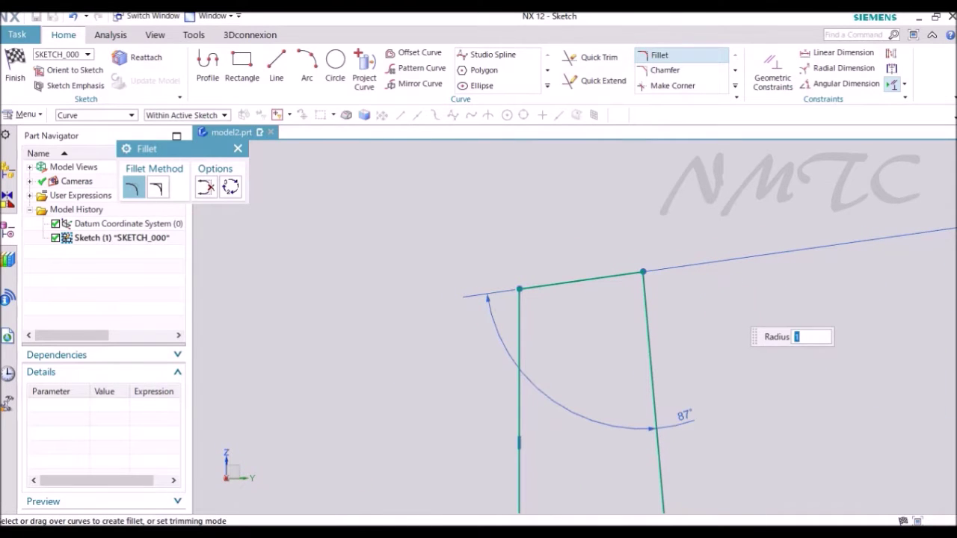
{"action": "mouse_move", "coordinate": [680, 314]}
{"action": "left_mouse_down"}
{"action": "mouse_move", "coordinate": [618, 292]}
{"action": "mouse_move", "coordinate": [590, 254]}
{"action": "left_mouse_up"}
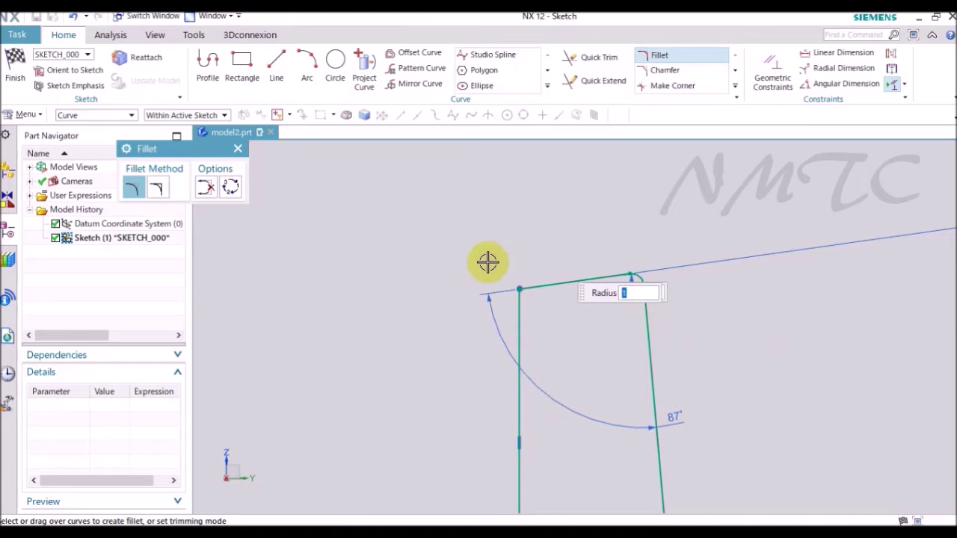
{"action": "key", "text": "Escape"}
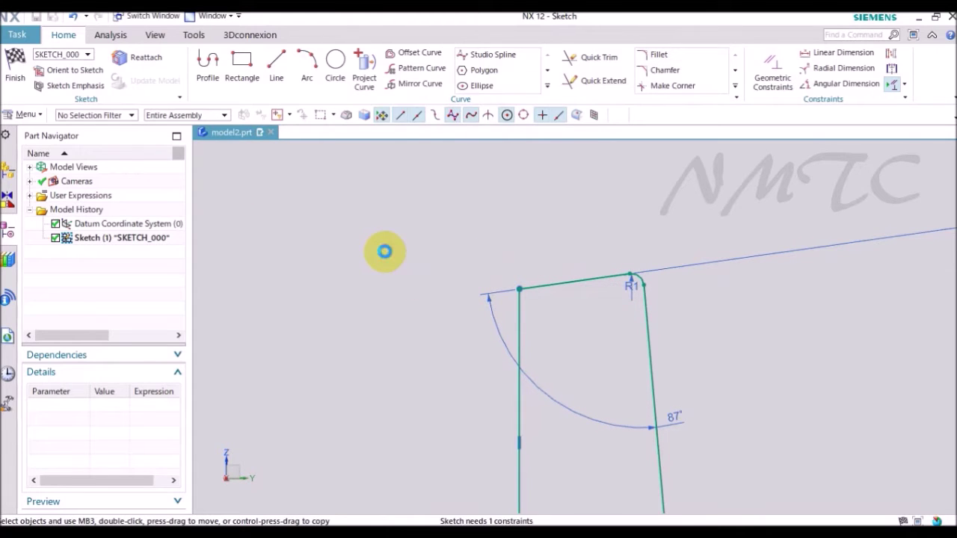
Step: Add a 5.9 mm vertical dimension from the fillet arc at the upper corner to the base line
{"action": "key", "text": "d"}
{"action": "left_click", "coordinate": [269, 357]}
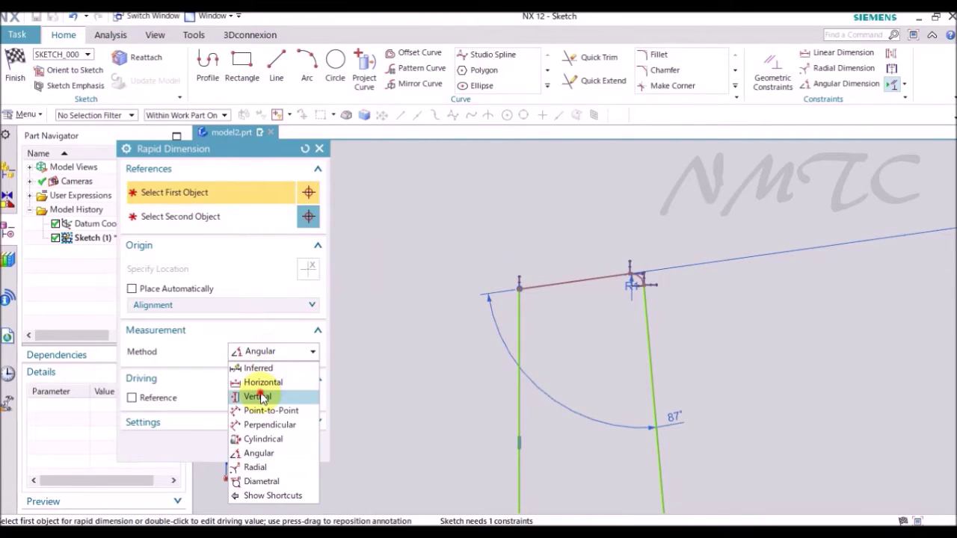
{"action": "left_click", "coordinate": [254, 394]}
{"action": "scroll", "coordinate": [652, 267], "scroll_direction": "up", "scroll_amount": 2}
{"action": "scroll", "coordinate": [648, 269], "scroll_direction": "up", "scroll_amount": 4}
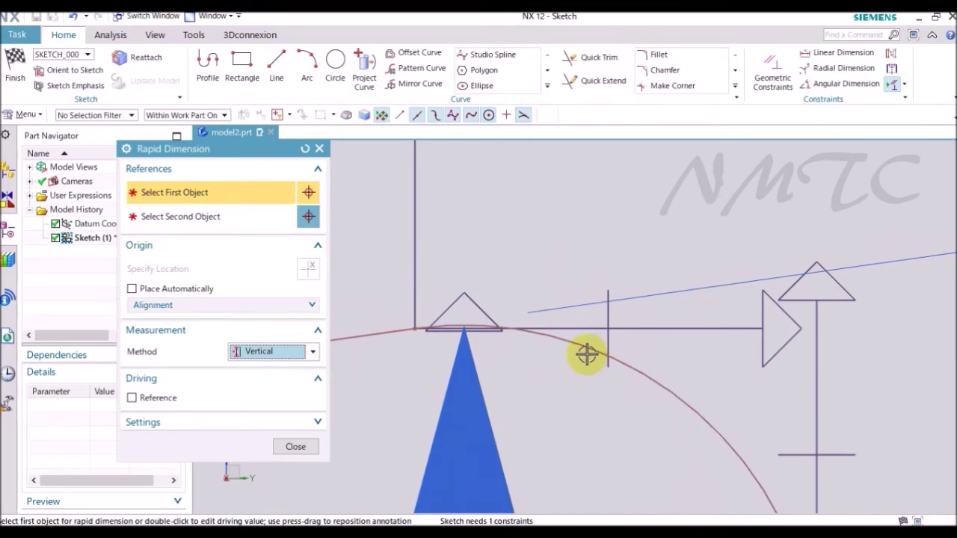
{"action": "left_click", "coordinate": [572, 341]}
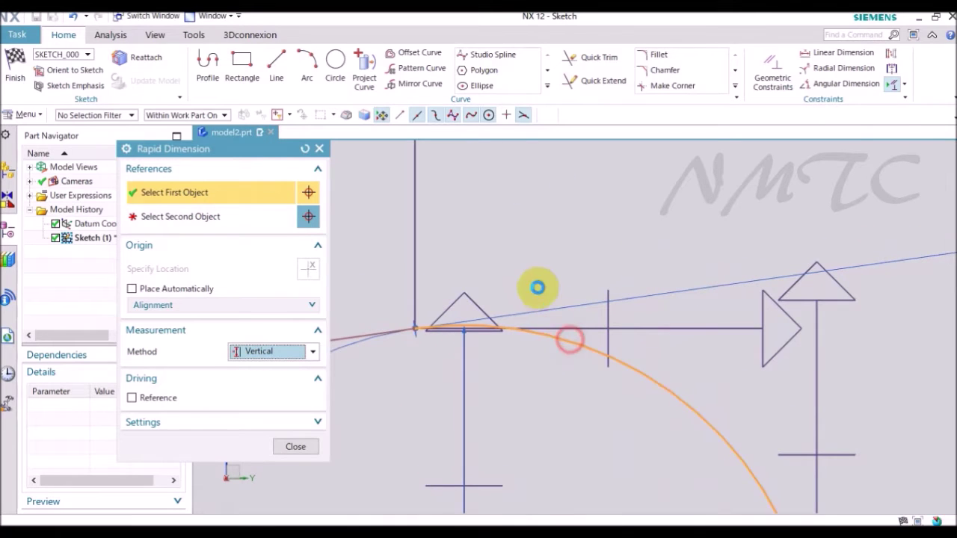
{"action": "scroll", "coordinate": [538, 286], "scroll_direction": "down", "scroll_amount": 5}
{"action": "scroll", "coordinate": [594, 314], "scroll_direction": "up", "scroll_amount": 3}
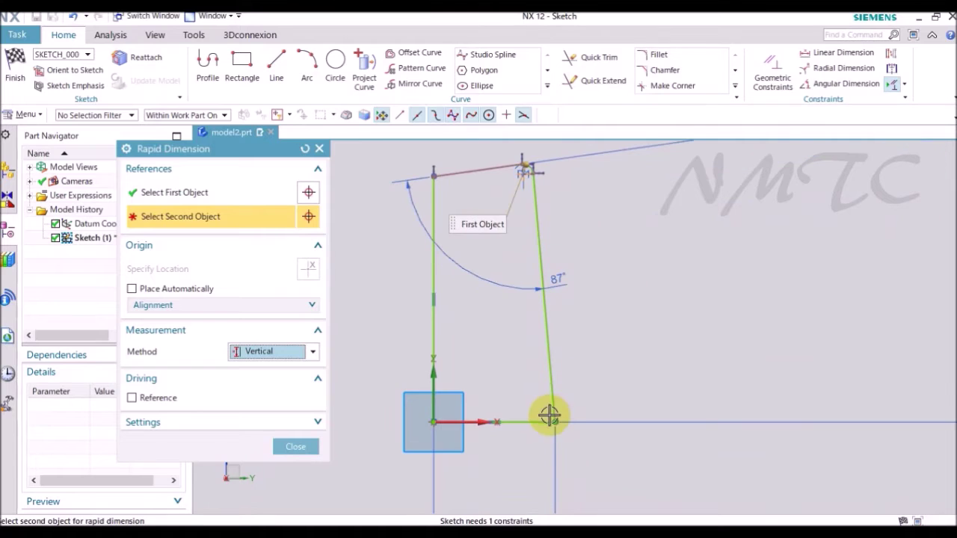
{"action": "left_click", "coordinate": [545, 421]}
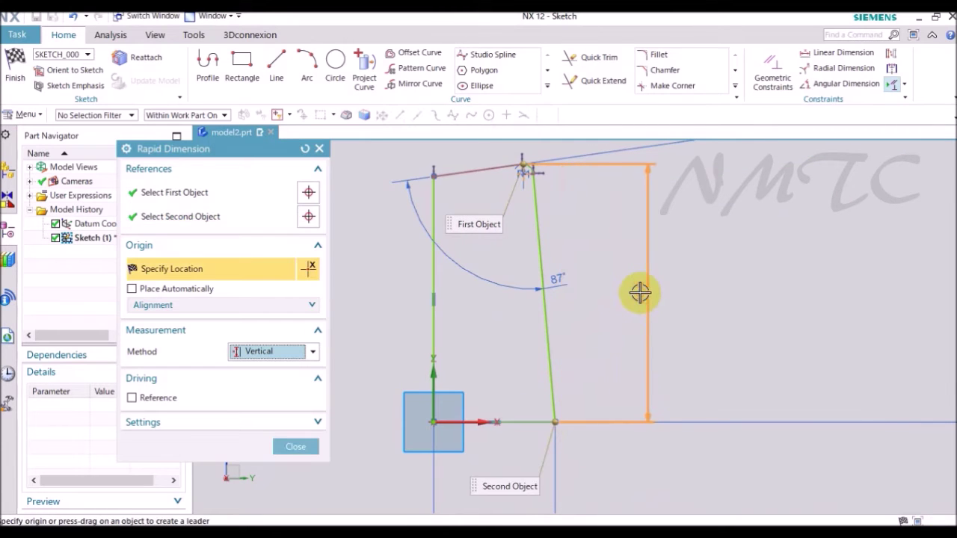
{"action": "left_click", "coordinate": [630, 300]}
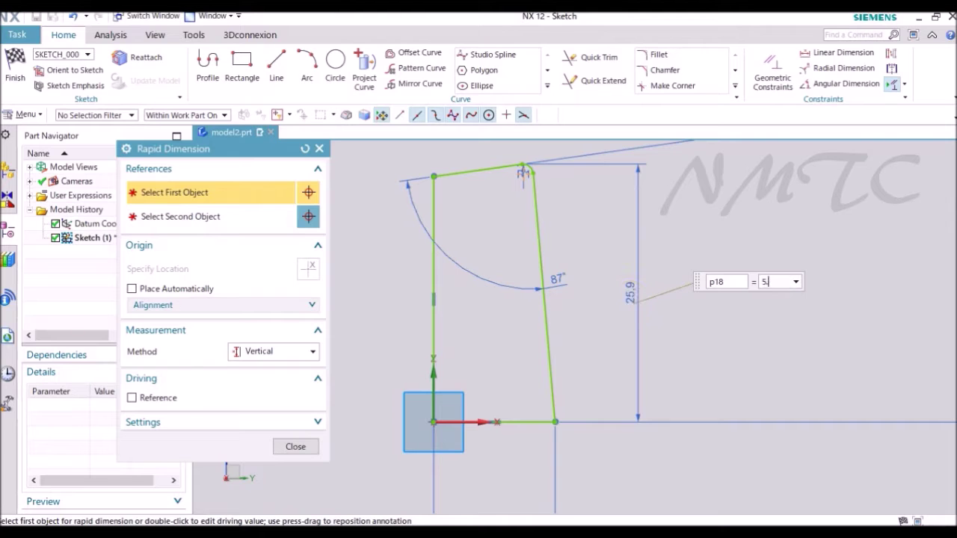
{"action": "type", "text": "5.9"}
{"action": "key", "text": "Return"}
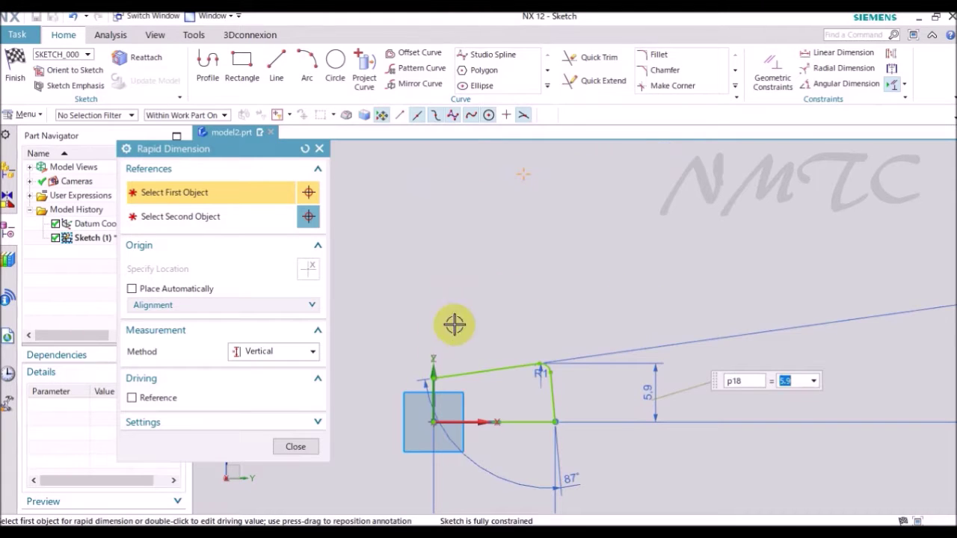
{"action": "left_click", "coordinate": [293, 447]}
Step: Mirror the base line, outer side line, fillet arc and sloped upper line about the profile's vertical line
{"action": "scroll", "coordinate": [551, 275], "scroll_direction": "up", "scroll_amount": 4}
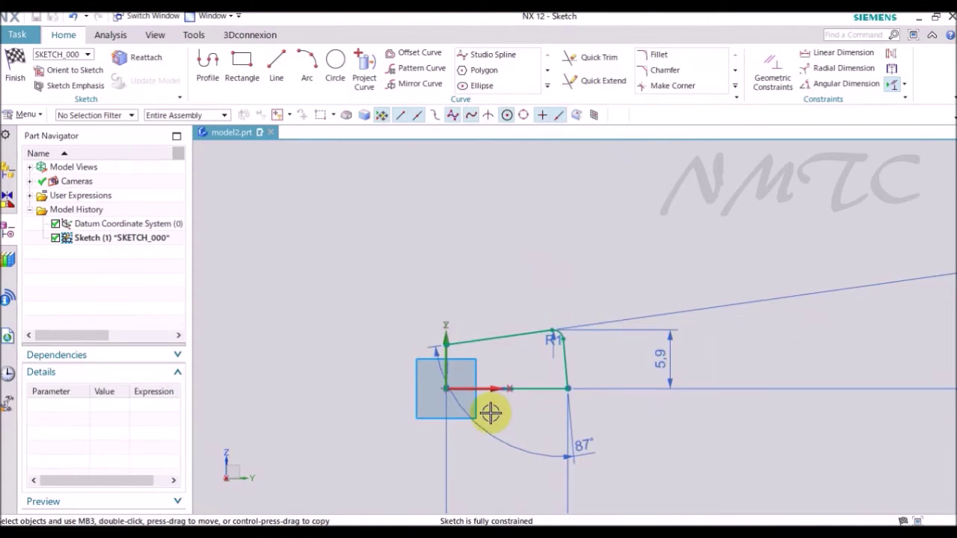
{"action": "scroll", "coordinate": [471, 421], "scroll_direction": "up", "scroll_amount": 1}
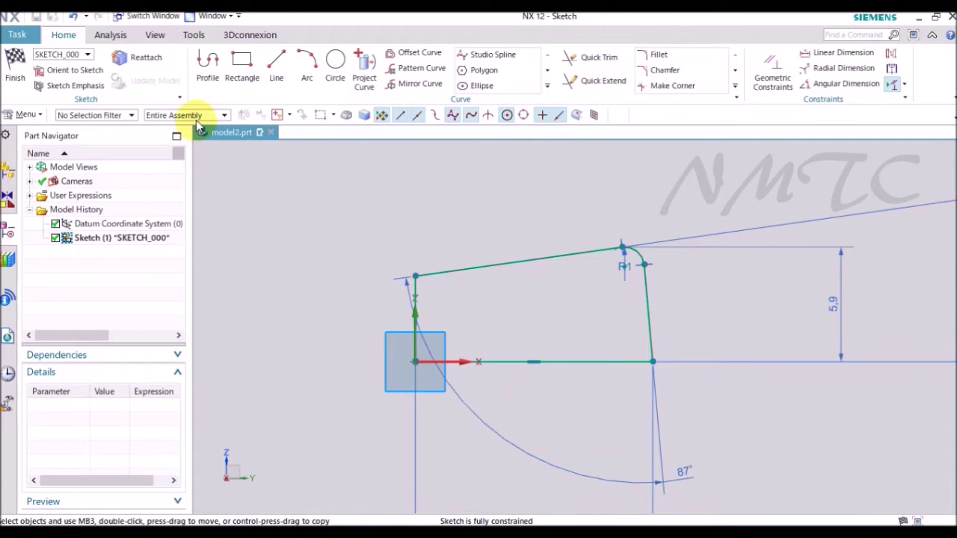
{"action": "left_click", "coordinate": [413, 86]}
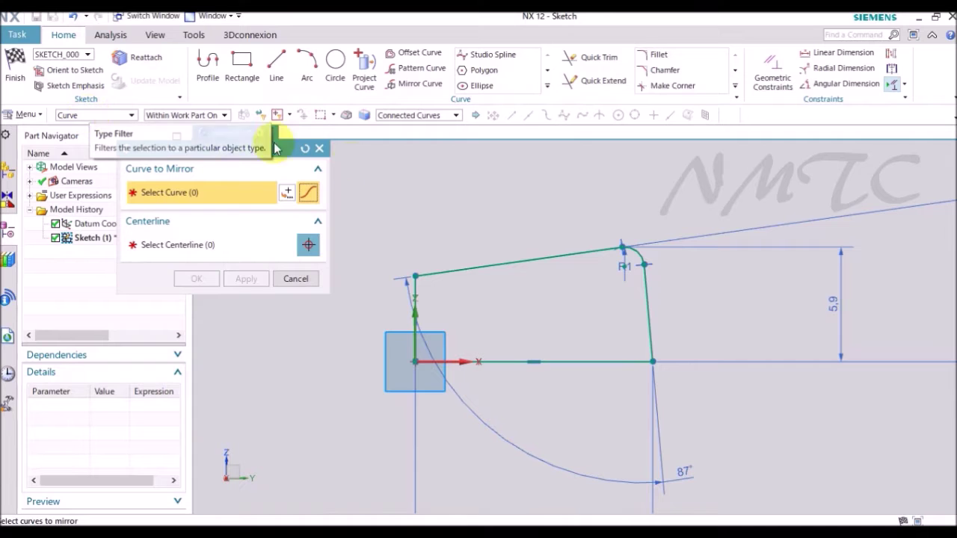
{"action": "left_click_drag", "start_coordinate": [374, 210], "coordinate": [682, 406]}
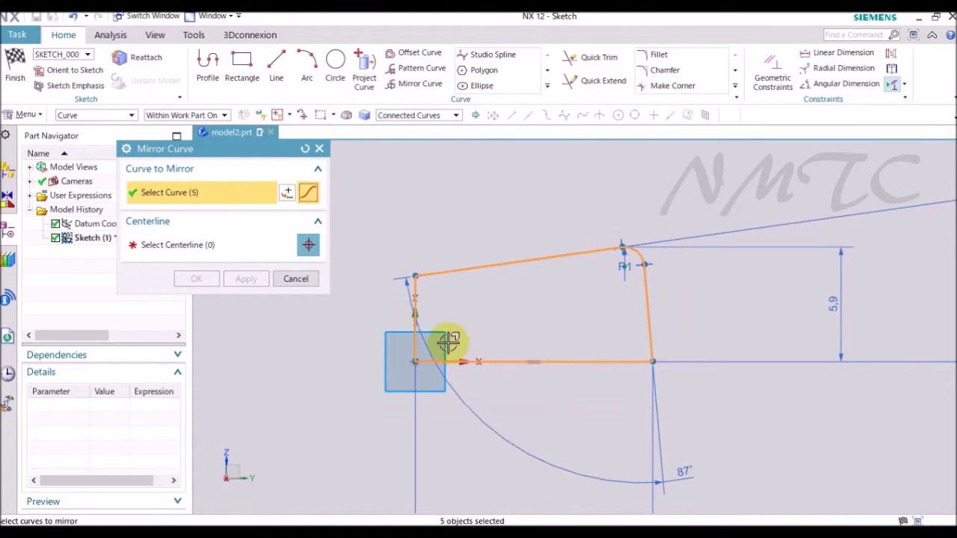
{"action": "left_click", "coordinate": [414, 310], "text": "shift"}
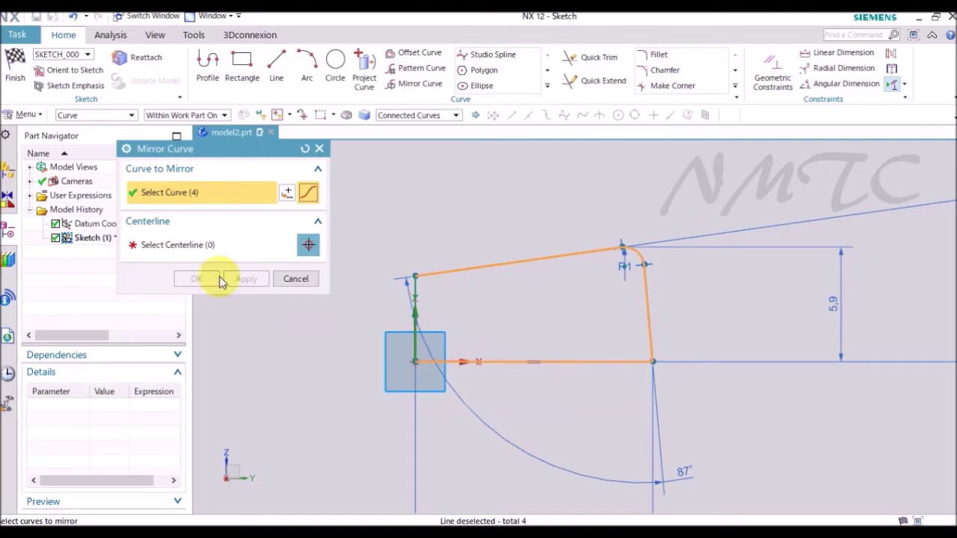
{"action": "left_click", "coordinate": [177, 245]}
{"action": "left_click", "coordinate": [415, 319]}
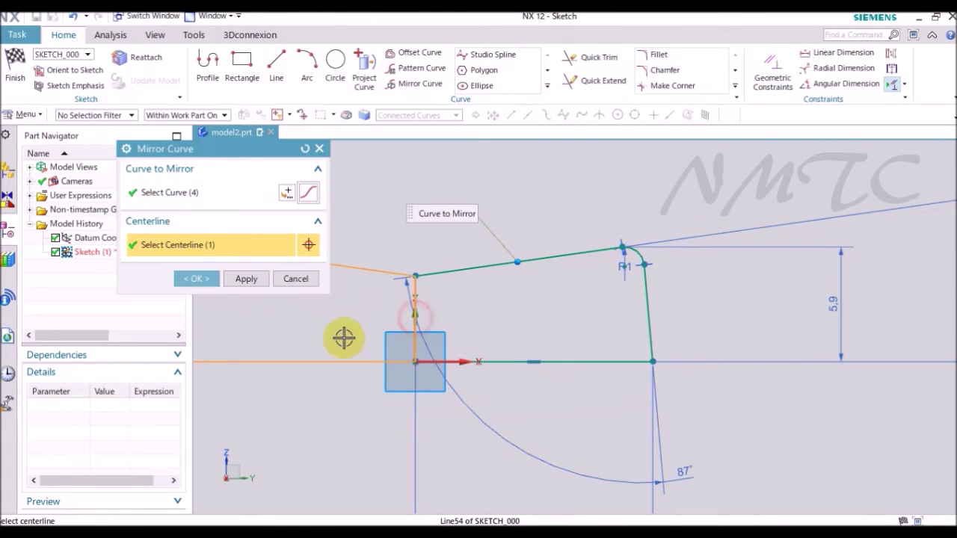
{"action": "left_click", "coordinate": [196, 279]}
{"action": "scroll", "coordinate": [474, 228], "scroll_direction": "down", "scroll_amount": 5}
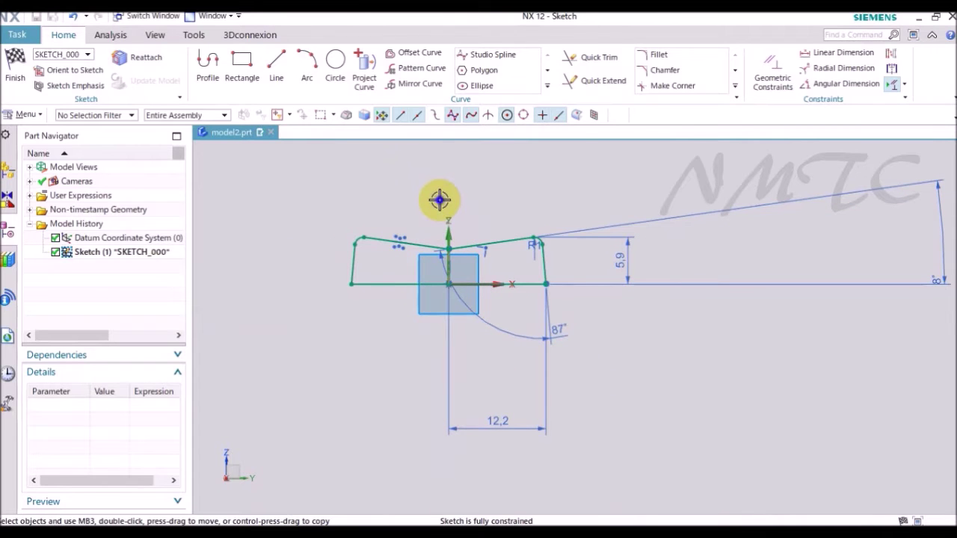
Step: Finish the sketch and extrude the mirrored profile from a start distance of -5.7 mm to an end distance of 5.7 mm
{"action": "right_click", "coordinate": [441, 201]}
{"action": "left_click", "coordinate": [450, 212]}
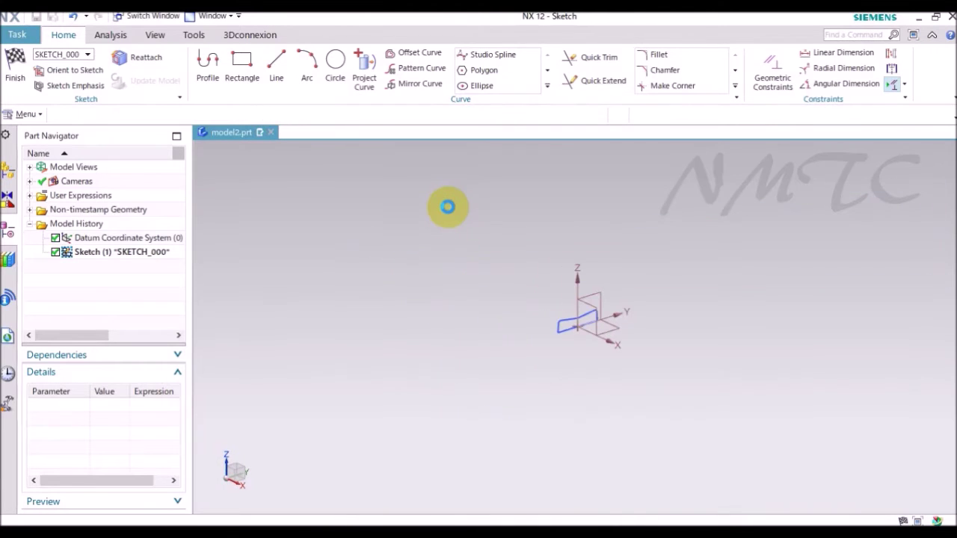
{"action": "key", "text": "x"}
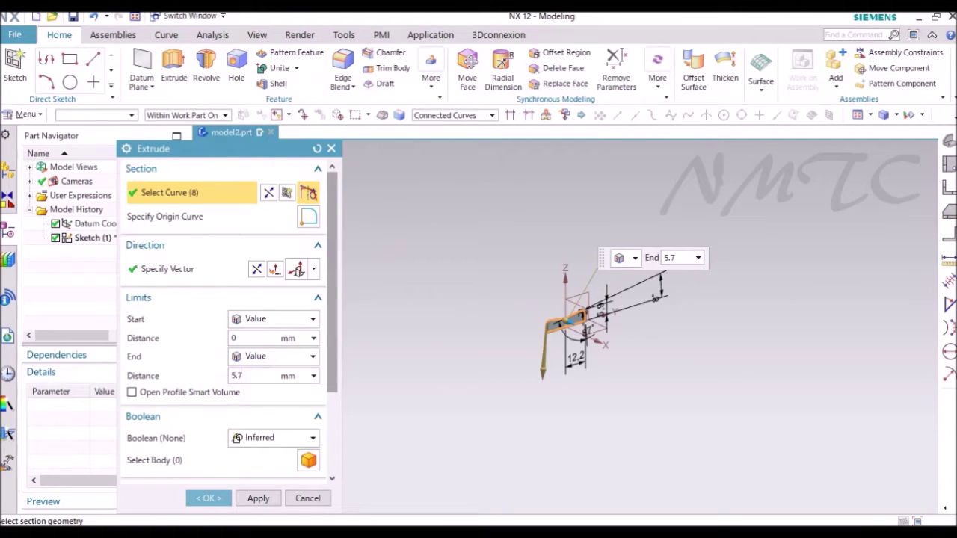
{"action": "key", "text": "Return"}
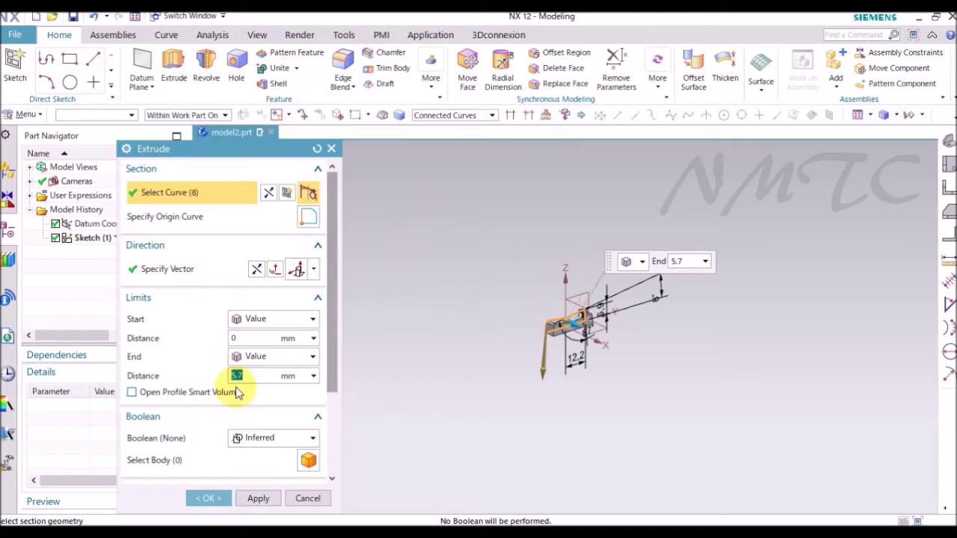
{"action": "left_click", "coordinate": [247, 338]}
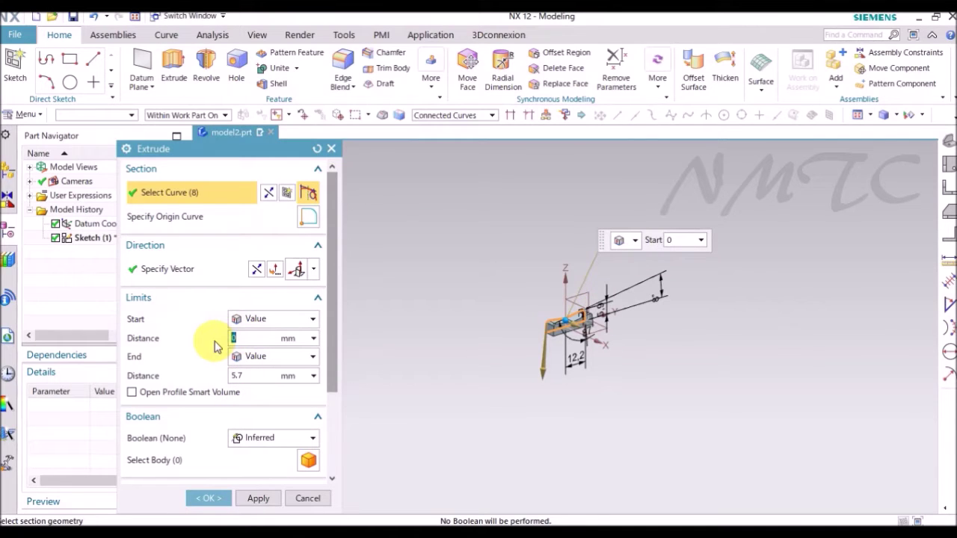
{"action": "type", "text": "-5.7"}
{"action": "key", "text": "Return"}
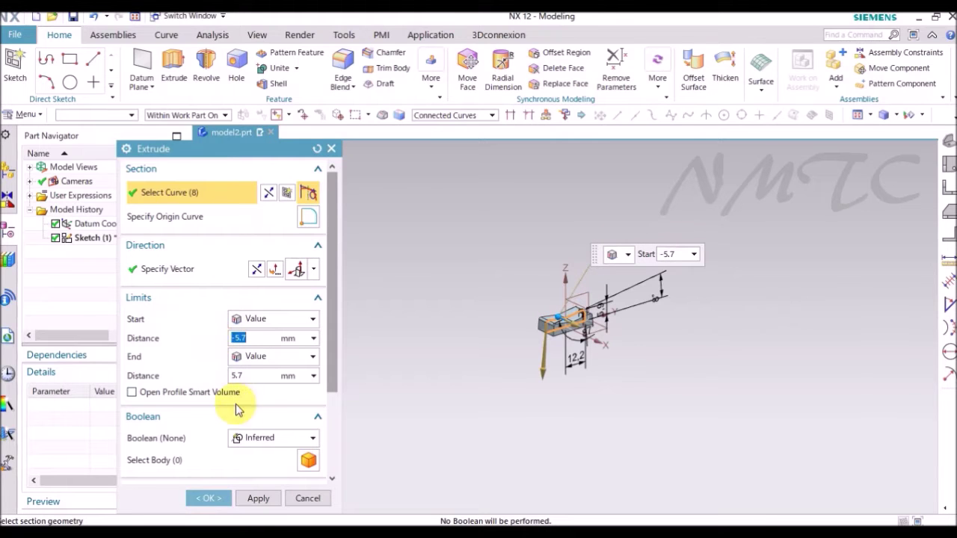
{"action": "left_click", "coordinate": [211, 501]}
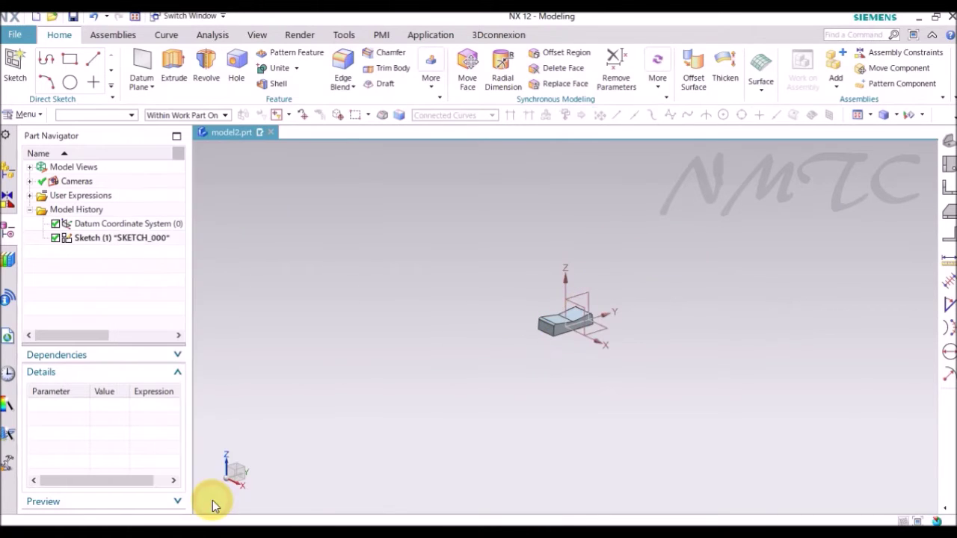
Step: Blend the crease edge across the middle of the block's upper face with a 1 mm radius
{"action": "scroll", "coordinate": [564, 314], "scroll_direction": "up", "scroll_amount": 3}
{"action": "middle_click_drag", "start_coordinate": [564, 313], "coordinate": [609, 424]}
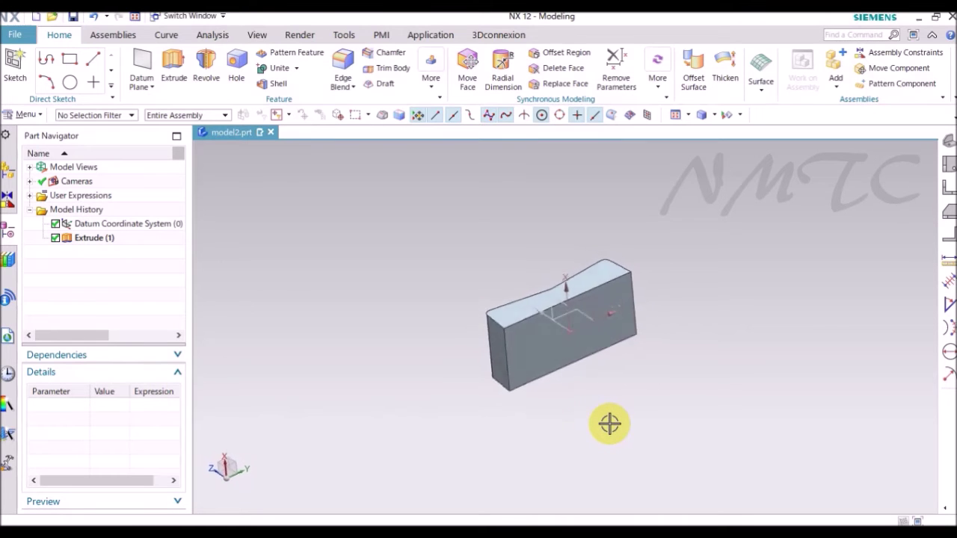
{"action": "middle_click_drag", "start_coordinate": [609, 424], "coordinate": [403, 208]}
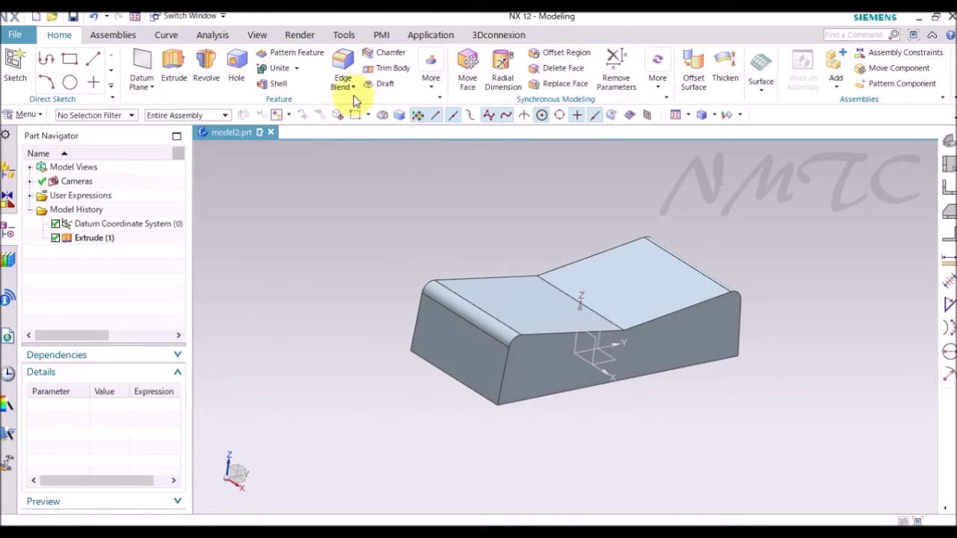
{"action": "left_click", "coordinate": [341, 64]}
{"action": "left_click", "coordinate": [246, 254]}
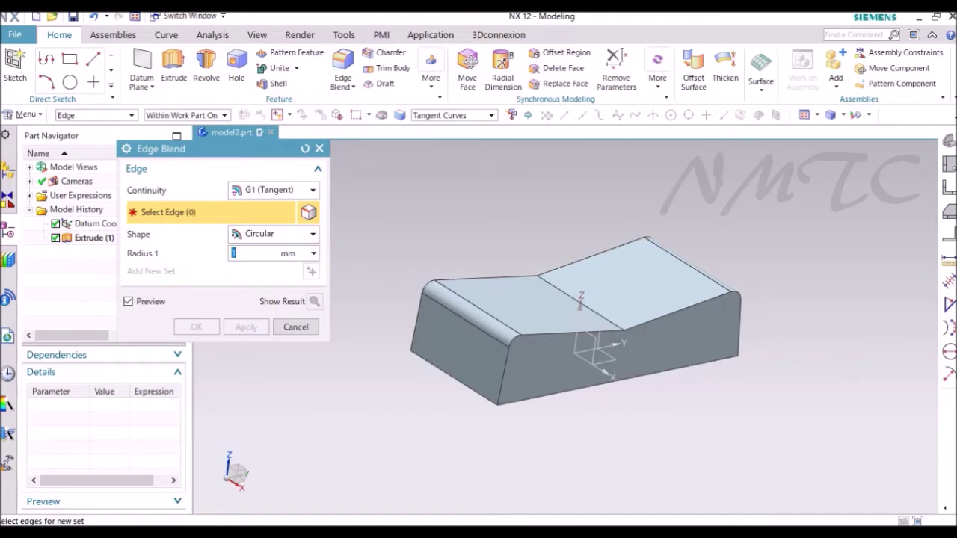
{"action": "left_click", "coordinate": [556, 290]}
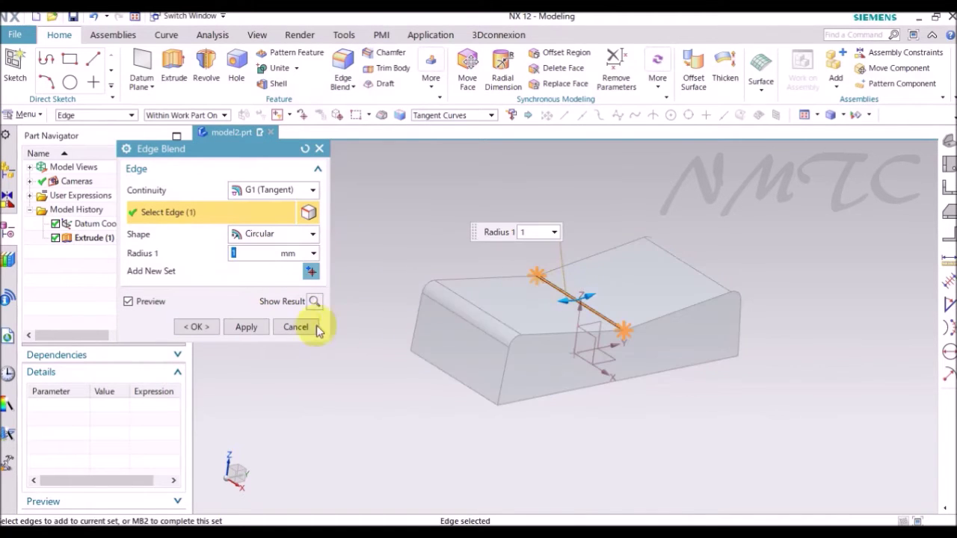
{"action": "left_click", "coordinate": [246, 329]}
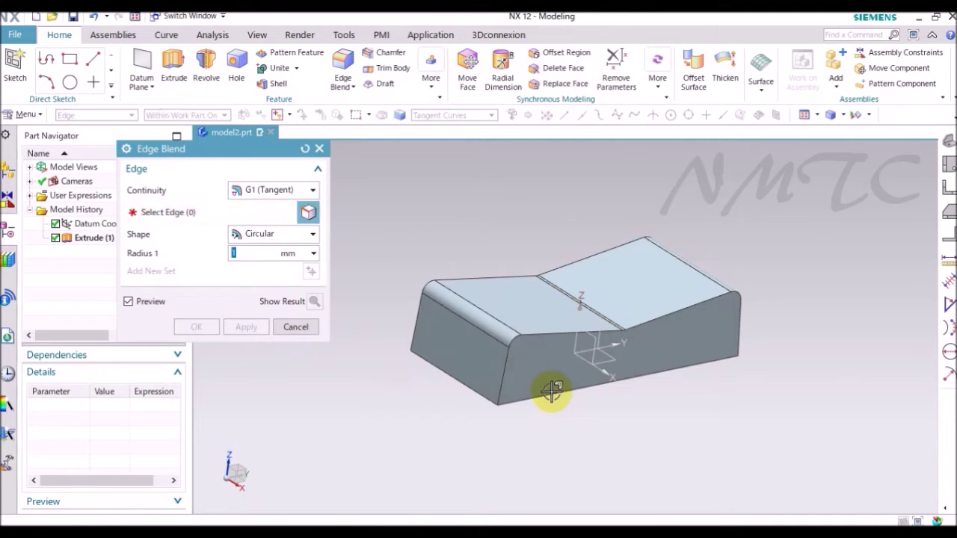
Step: Blend the vertical corner edges and upper long-side edges on both sides of the block with a 1 mm radius
{"action": "middle_click_drag", "start_coordinate": [551, 394], "coordinate": [393, 351]}
{"action": "left_click", "coordinate": [498, 406]}
{"action": "left_click", "coordinate": [394, 351]}
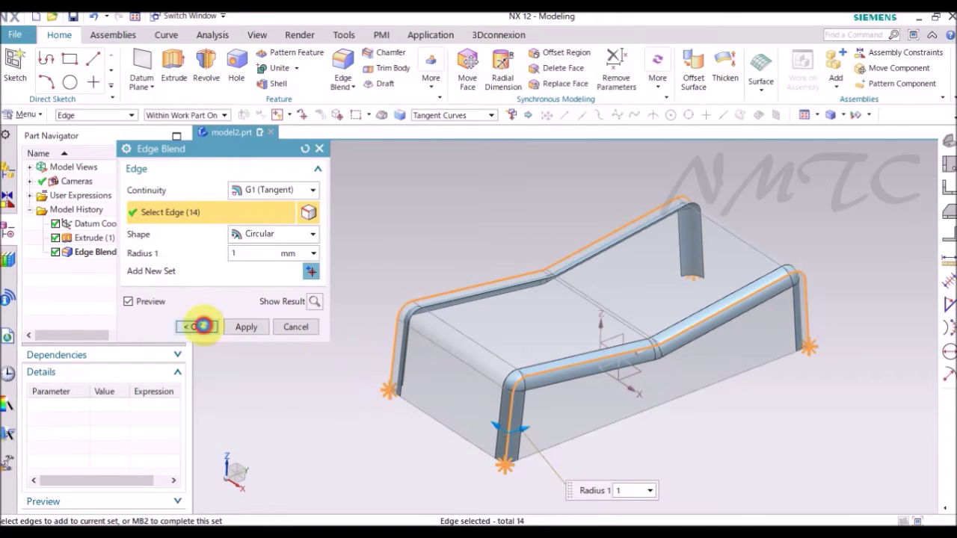
{"action": "left_click", "coordinate": [200, 327]}
Step: Shell the block to a 1.3 mm thickness, removing its flat bottom face
{"action": "middle_click_drag", "start_coordinate": [314, 369], "coordinate": [373, 228]}
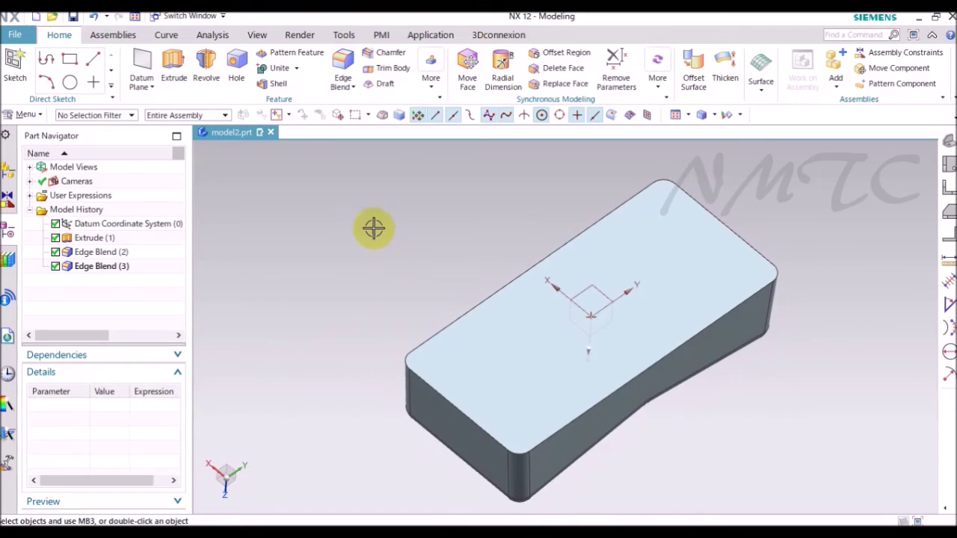
{"action": "left_click", "coordinate": [260, 83]}
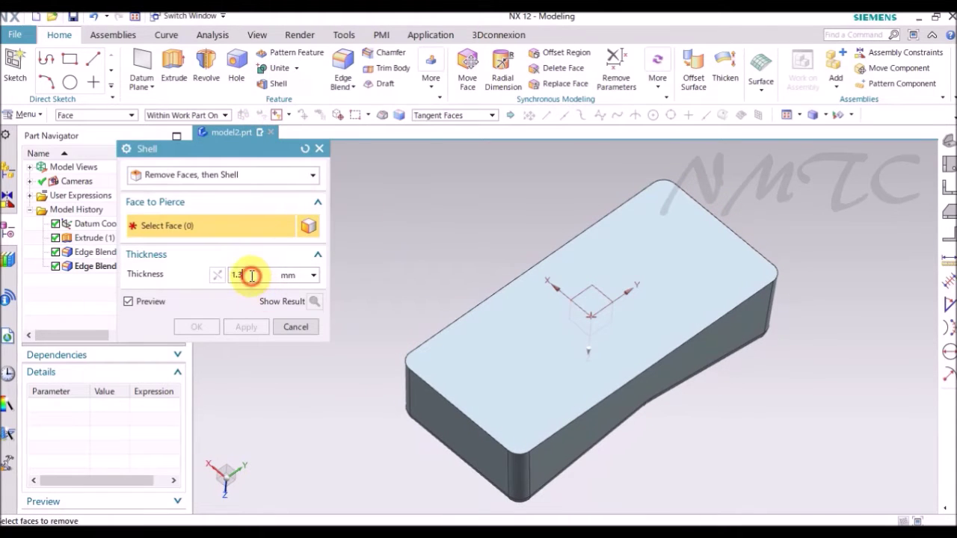
{"action": "left_click", "coordinate": [490, 336]}
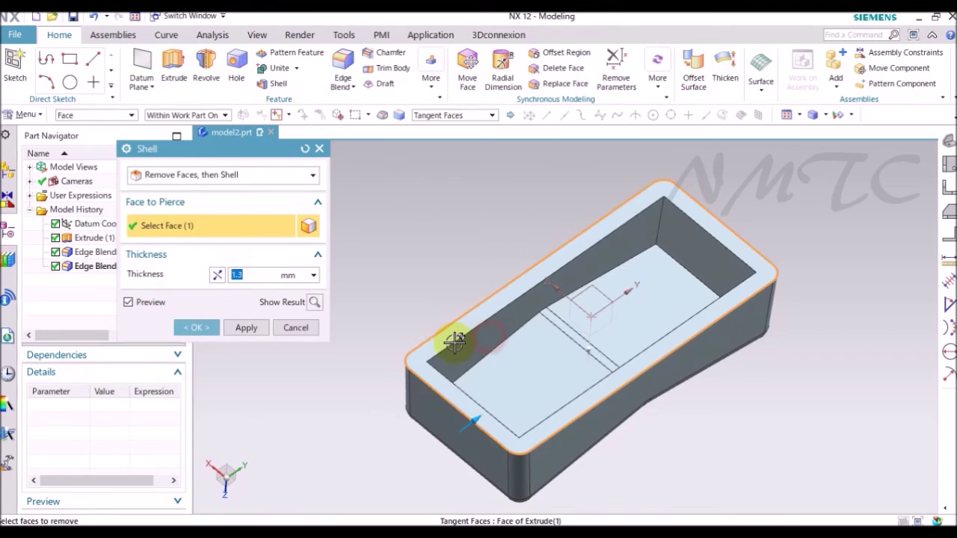
{"action": "left_click", "coordinate": [242, 329]}
{"action": "left_click", "coordinate": [296, 328]}
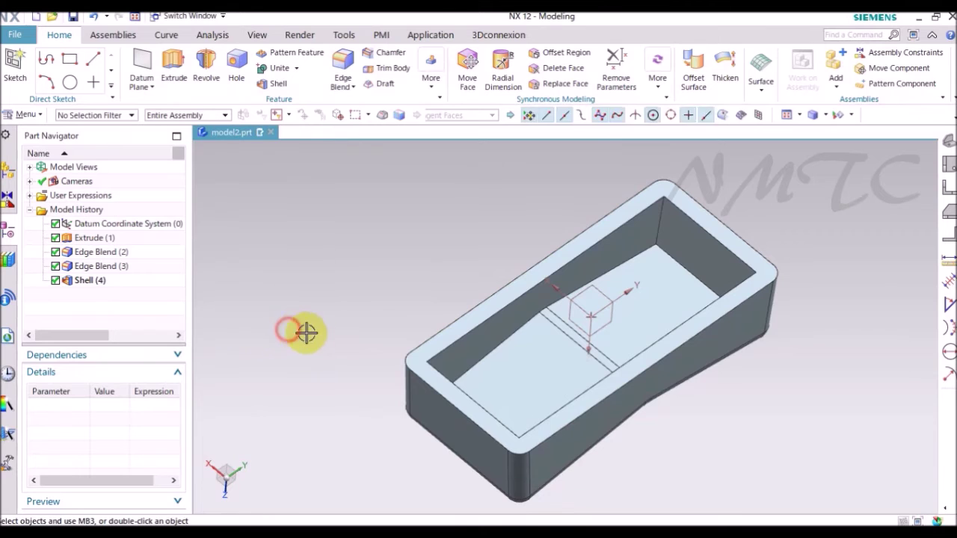
Step: Start an Extrude with a new section sketch placed on the rim face around the shelled opening
{"action": "middle_click_drag", "start_coordinate": [344, 344], "coordinate": [363, 249]}
{"action": "left_click", "coordinate": [173, 66]}
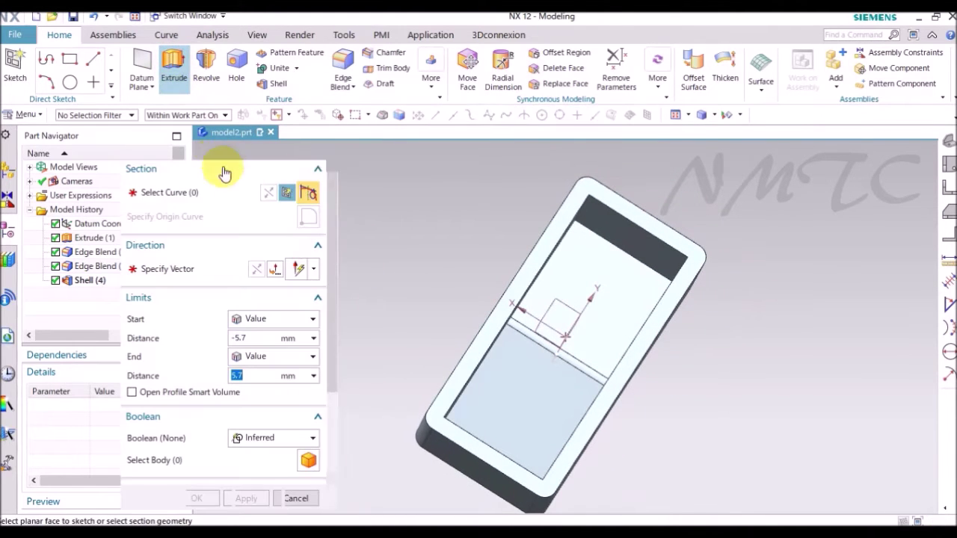
{"action": "left_click", "coordinate": [287, 194]}
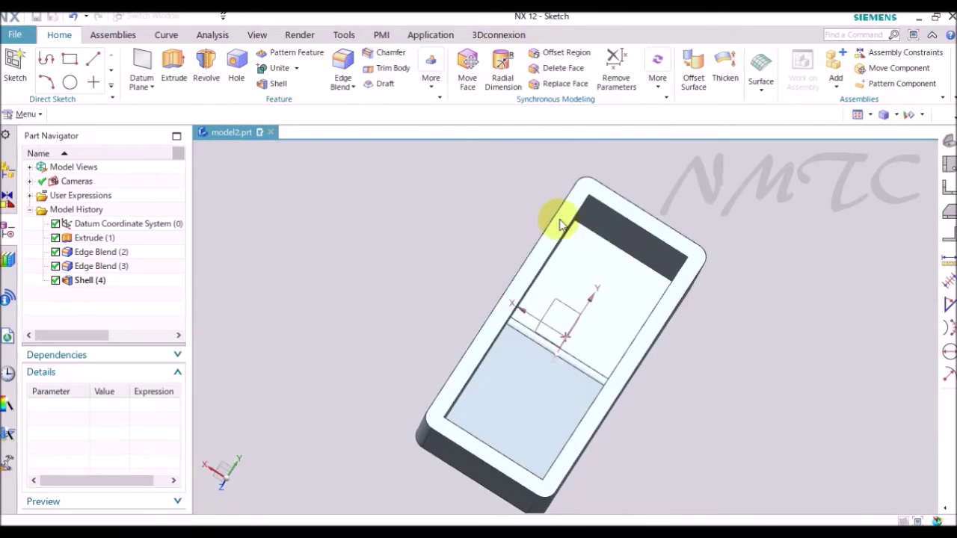
{"action": "mouse_move", "coordinate": [576, 206]}
{"action": "middle_mouse_down"}
{"action": "mouse_move", "coordinate": [574, 188]}
{"action": "mouse_move", "coordinate": [524, 207]}
{"action": "mouse_move", "coordinate": [621, 272]}
{"action": "mouse_move", "coordinate": [588, 288]}
{"action": "middle_mouse_up"}
{"action": "left_click", "coordinate": [566, 192]}
{"action": "left_click", "coordinate": [561, 294]}
{"action": "left_click", "coordinate": [249, 408]}
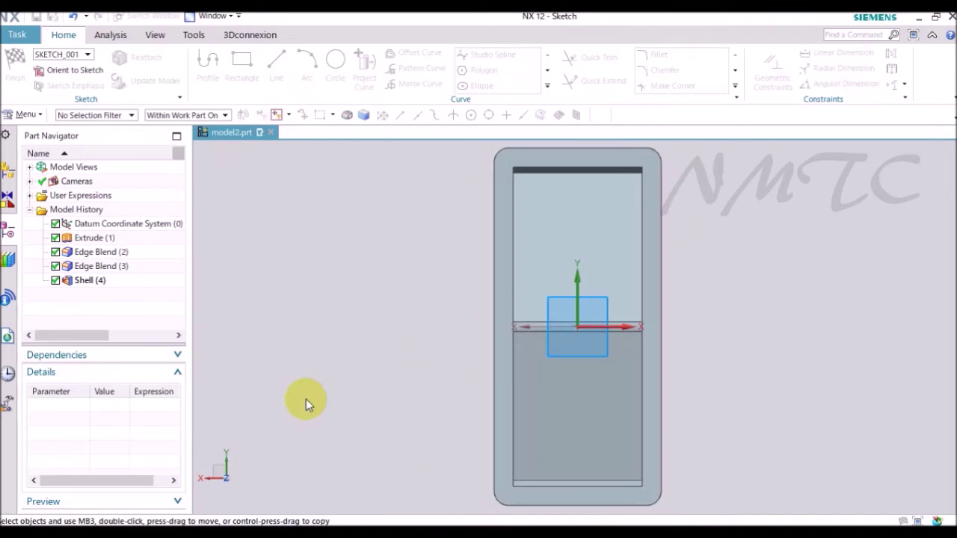
Step: Project the four inner edges of the rim into the sketch
{"action": "left_click", "coordinate": [364, 66]}
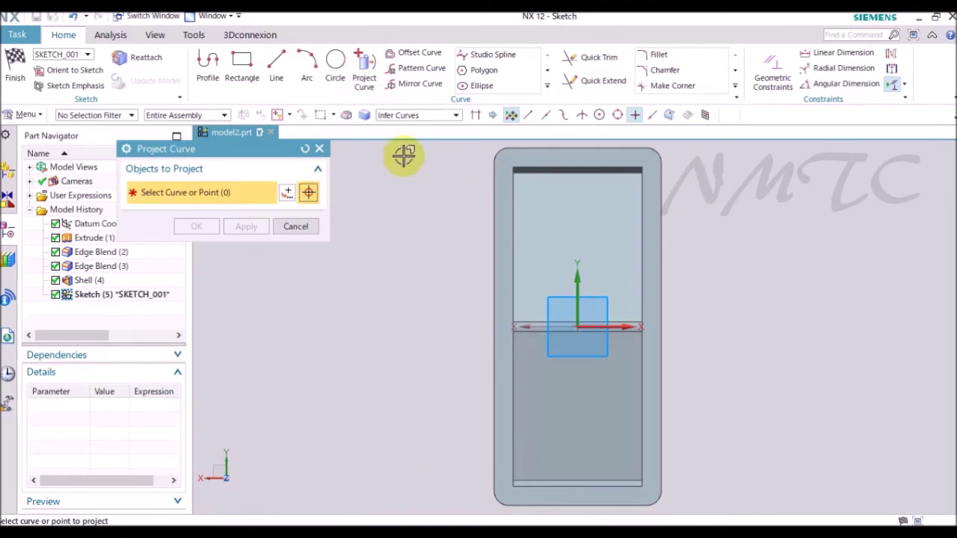
{"action": "mouse_move", "coordinate": [513, 160]}
{"action": "middle_mouse_down"}
{"action": "mouse_move", "coordinate": [530, 192]}
{"action": "mouse_move", "coordinate": [509, 246]}
{"action": "middle_mouse_up"}
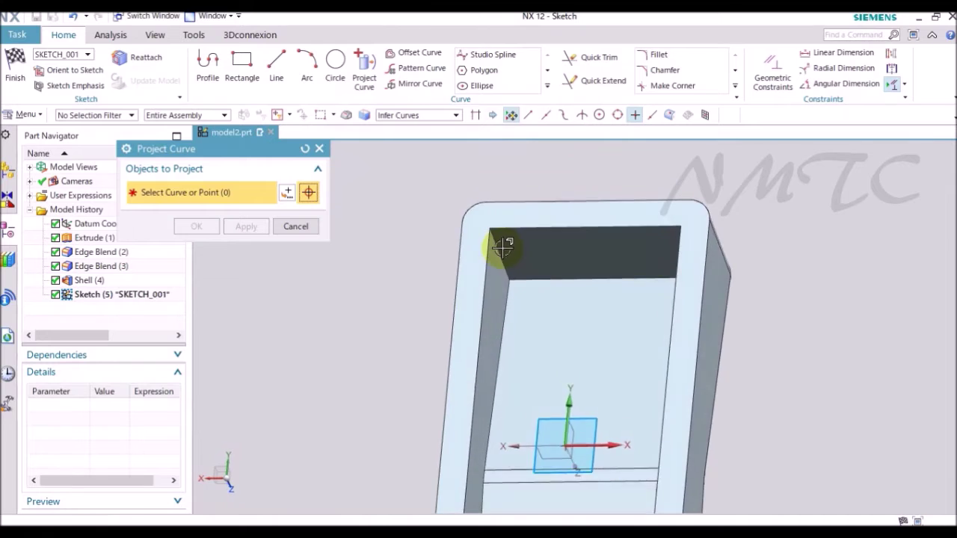
{"action": "scroll", "coordinate": [498, 241], "scroll_direction": "up", "scroll_amount": 3}
{"action": "left_click", "coordinate": [462, 236]}
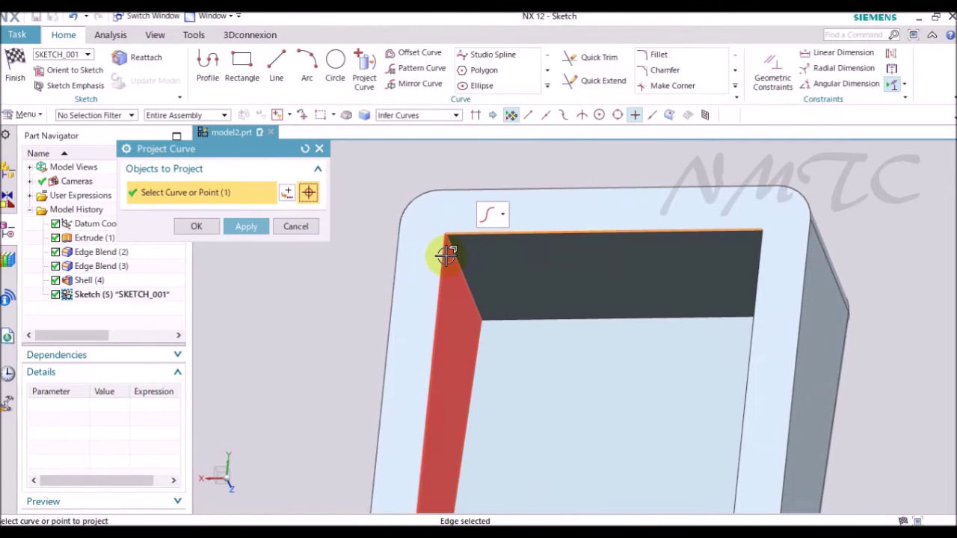
{"action": "left_click", "coordinate": [442, 257]}
{"action": "middle_click_drag", "start_coordinate": [566, 277], "coordinate": [626, 383]}
{"action": "left_click", "coordinate": [784, 312]}
{"action": "left_click", "coordinate": [626, 383]}
{"action": "middle_click_drag", "start_coordinate": [531, 386], "coordinate": [321, 313]}
{"action": "left_click", "coordinate": [216, 226]}
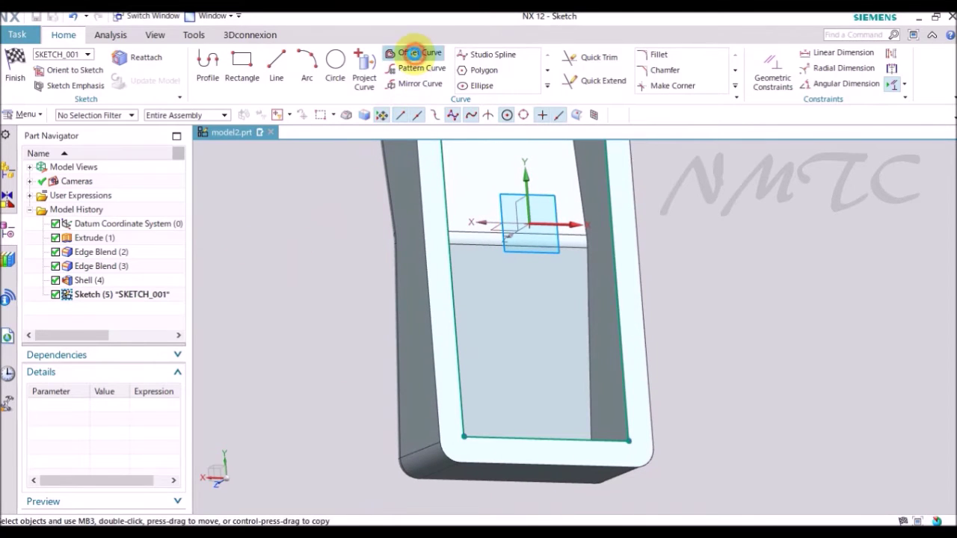
Step: Offset the outer edges of the rim outward by 1.2 mm in the sketch
{"action": "left_click", "coordinate": [413, 52]}
{"action": "left_click", "coordinate": [252, 280]}
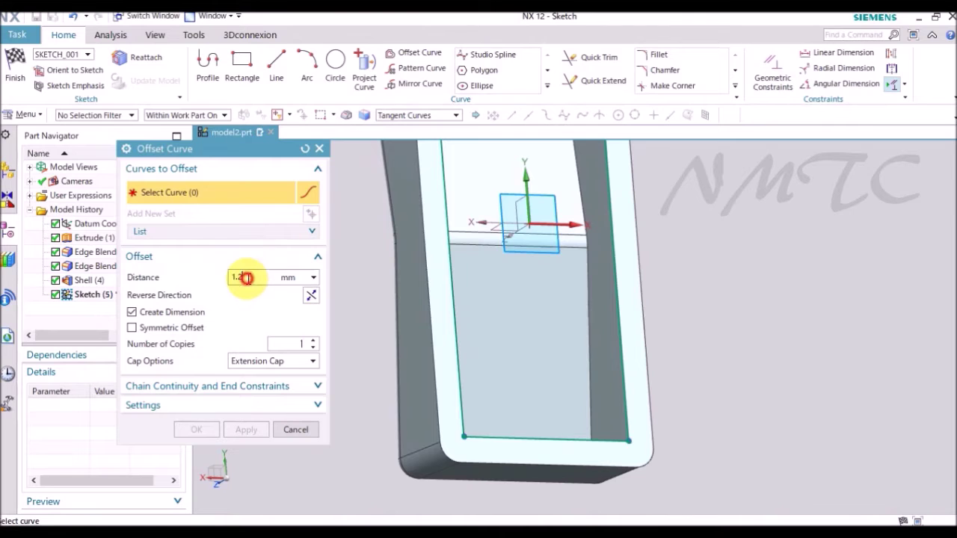
{"action": "mouse_move", "coordinate": [337, 320]}
{"action": "middle_mouse_down"}
{"action": "mouse_move", "coordinate": [385, 346]}
{"action": "mouse_move", "coordinate": [423, 337]}
{"action": "mouse_move", "coordinate": [444, 294]}
{"action": "mouse_move", "coordinate": [401, 157]}
{"action": "middle_mouse_up"}
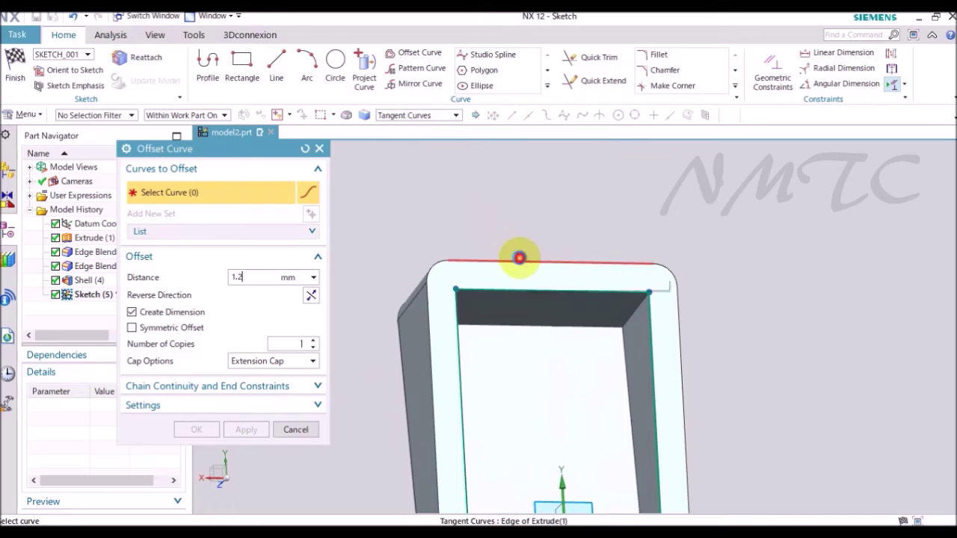
{"action": "left_click", "coordinate": [519, 258]}
{"action": "middle_click_drag", "start_coordinate": [506, 229], "coordinate": [266, 436]}
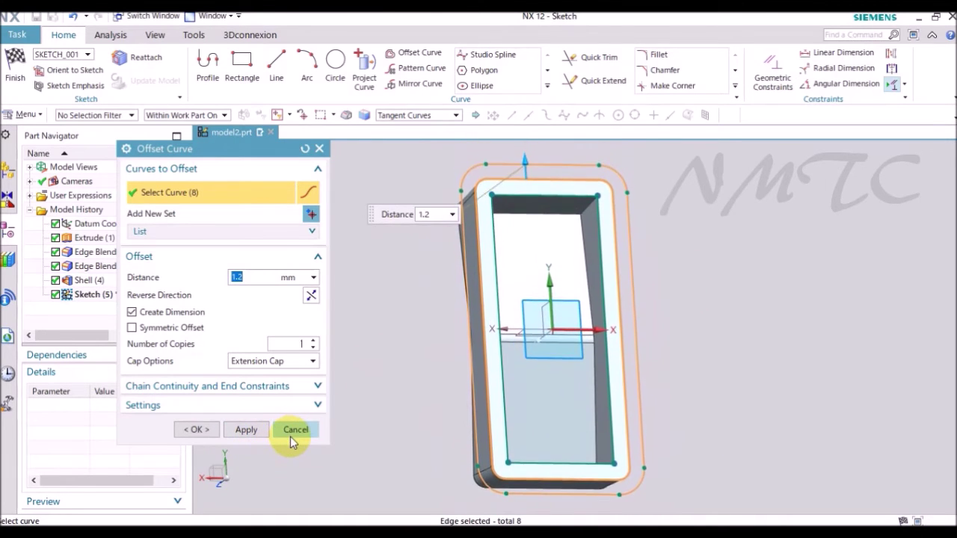
{"action": "left_click", "coordinate": [213, 431]}
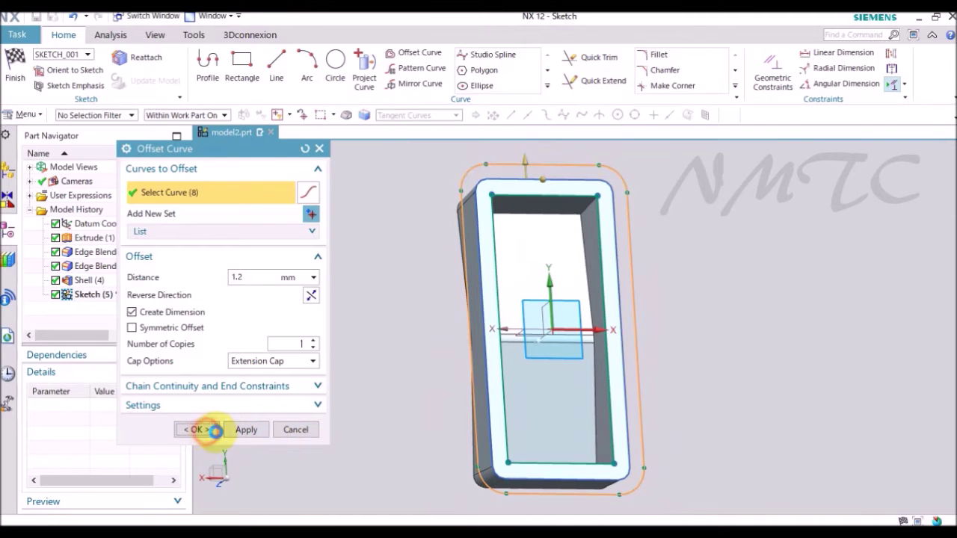
{"action": "right_click", "coordinate": [361, 248]}
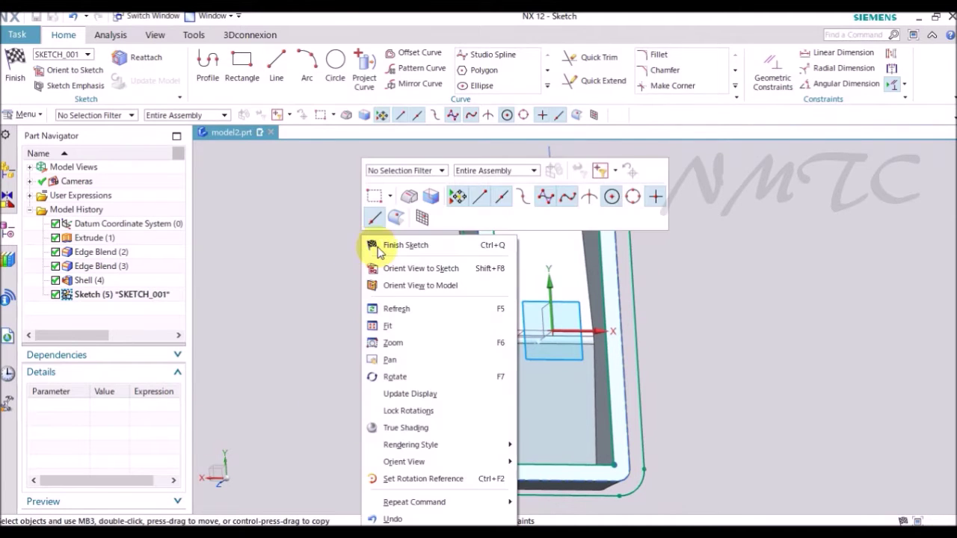
Step: Finish the rim sketch and extrude it from 0 to 1.3 mm in the reversed direction, united with the shelled block
{"action": "left_click", "coordinate": [376, 243]}
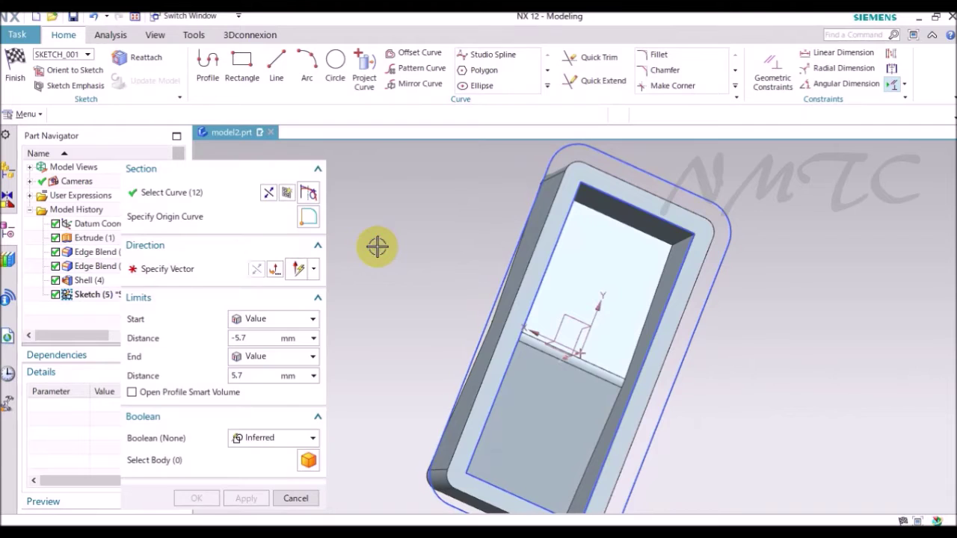
{"action": "left_click", "coordinate": [243, 338]}
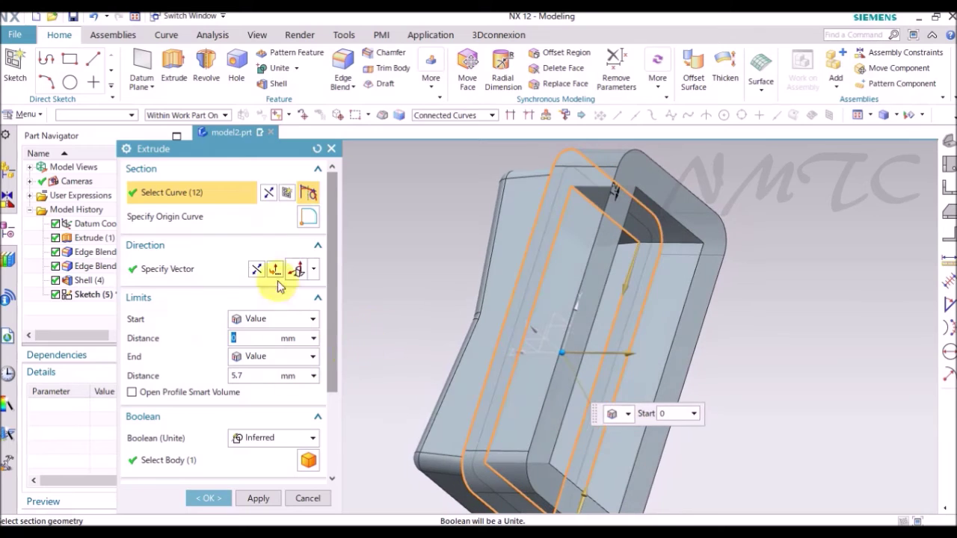
{"action": "left_click", "coordinate": [257, 268]}
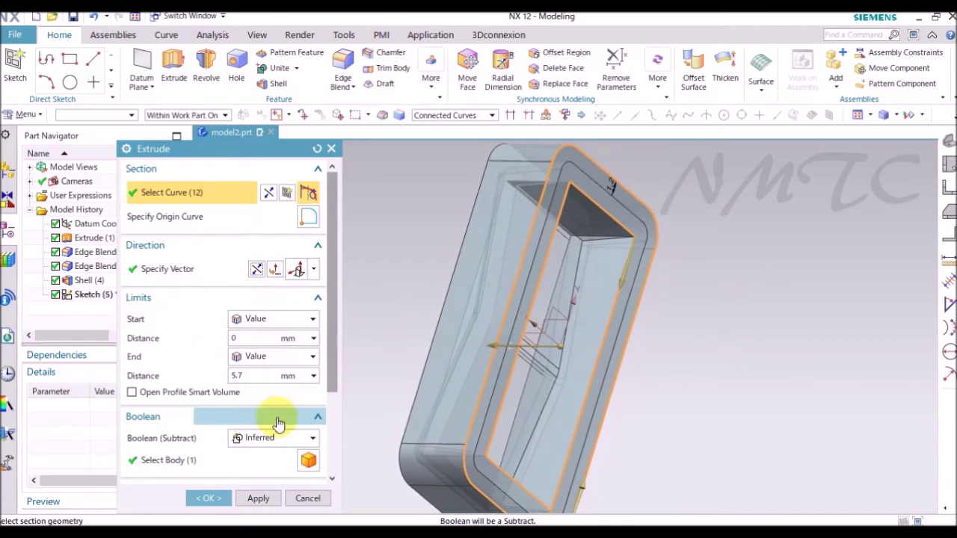
{"action": "double_click", "coordinate": [243, 376]}
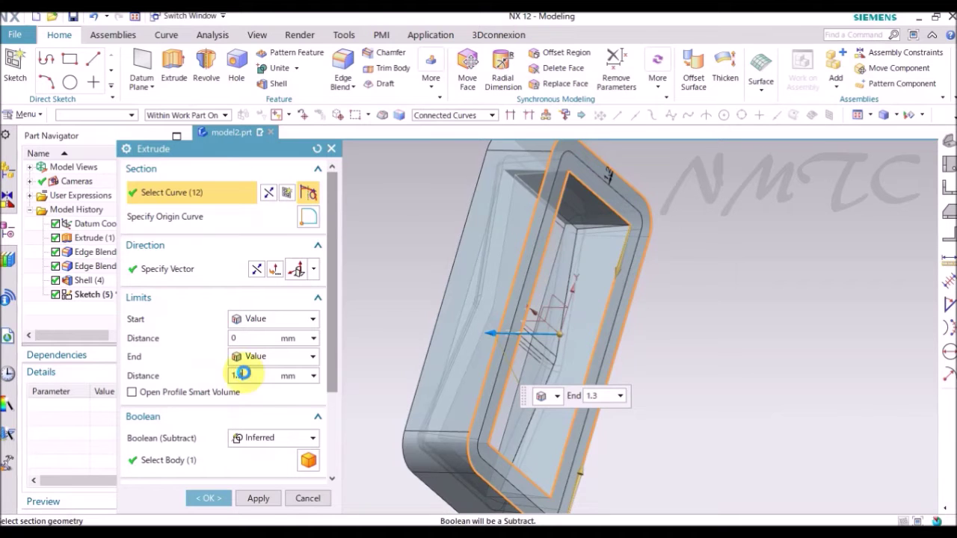
{"action": "double_click", "coordinate": [243, 374]}
{"action": "left_click", "coordinate": [263, 440]}
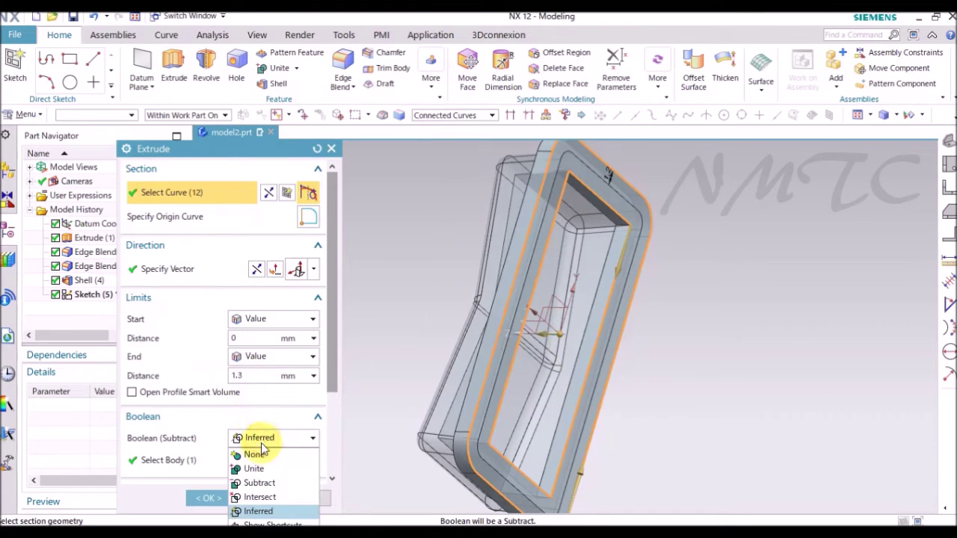
{"action": "left_click", "coordinate": [263, 466]}
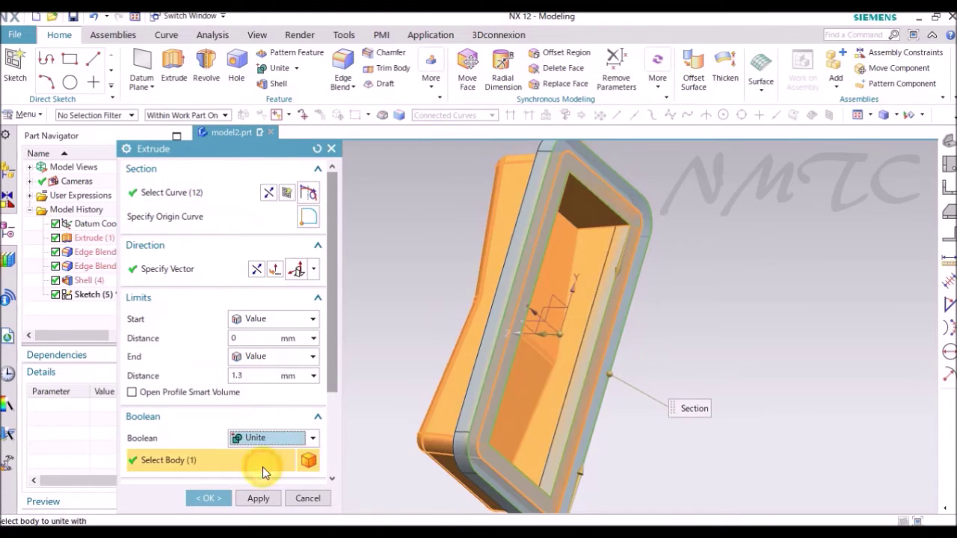
{"action": "left_click", "coordinate": [207, 499]}
{"action": "middle_click_drag", "start_coordinate": [412, 429], "coordinate": [703, 453]}
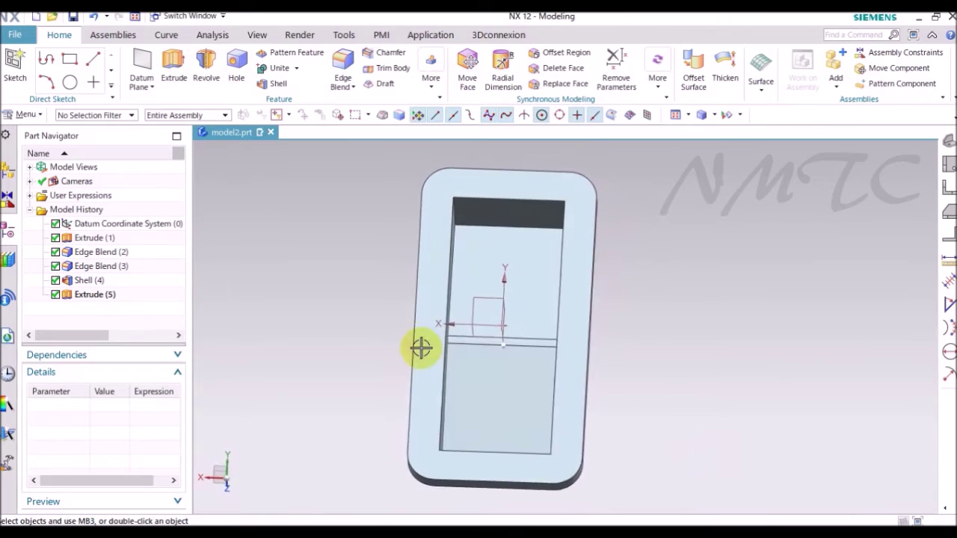
Step: Start another Extrude with a new section sketch on the flange's flat face, oriented vertically along the Y-axis
{"action": "left_click", "coordinate": [173, 67]}
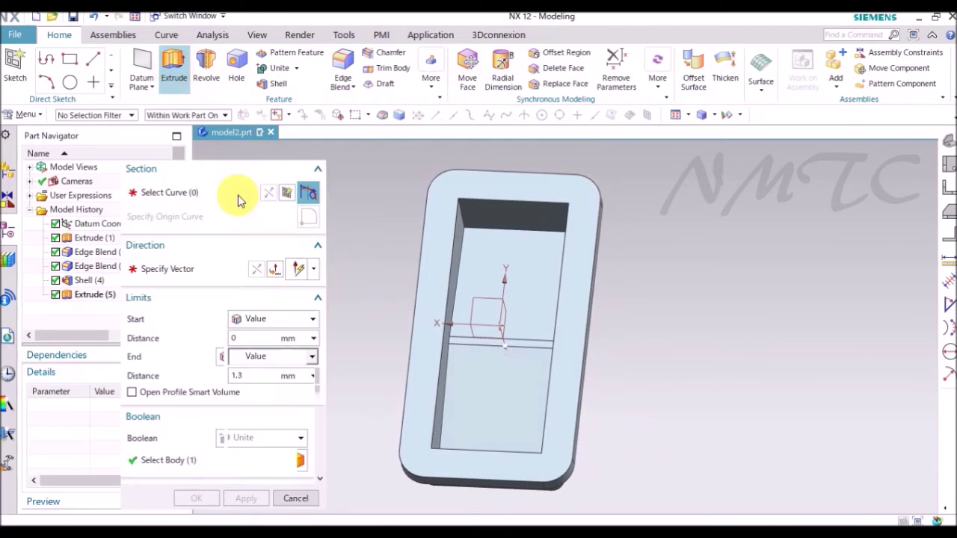
{"action": "left_click", "coordinate": [283, 193]}
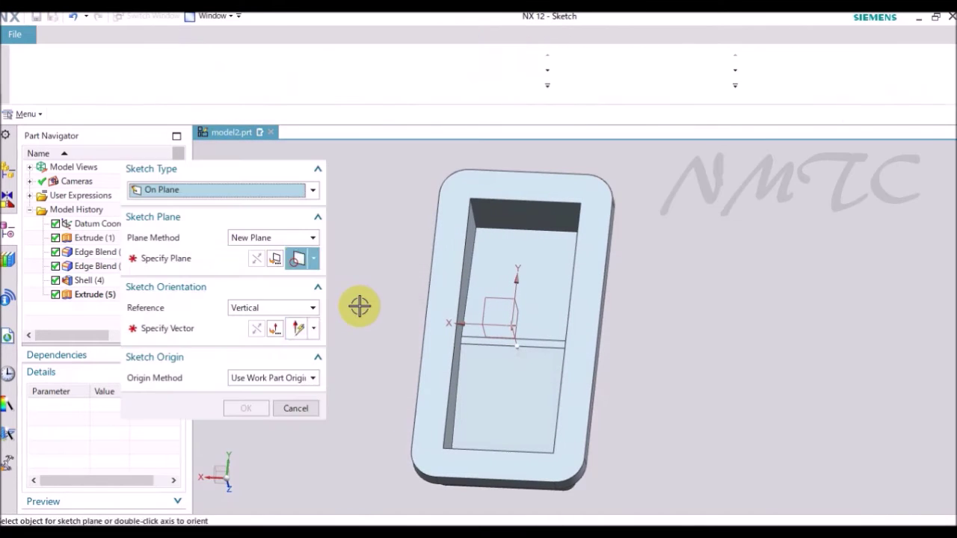
{"action": "left_click", "coordinate": [428, 284]}
{"action": "middle_click_drag", "start_coordinate": [429, 284], "coordinate": [533, 316]}
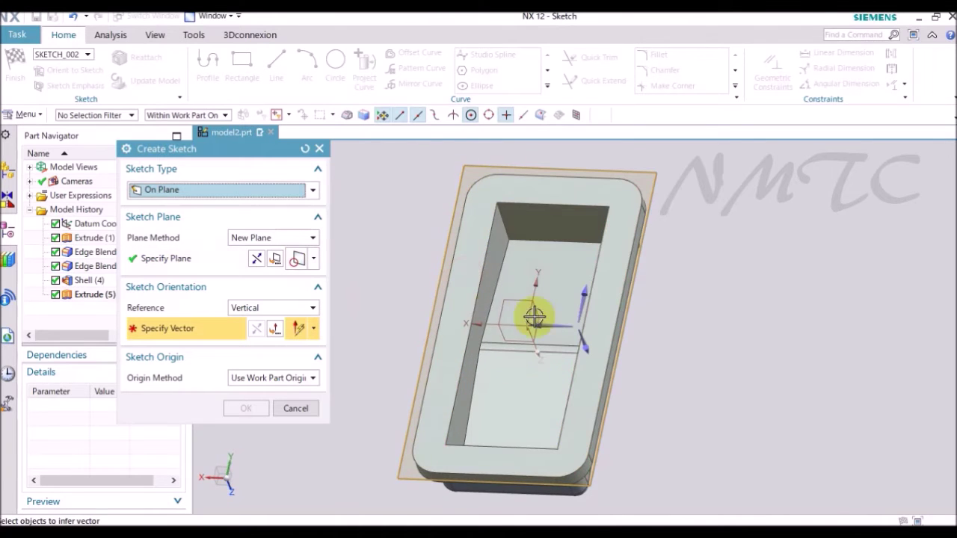
{"action": "left_click", "coordinate": [573, 300]}
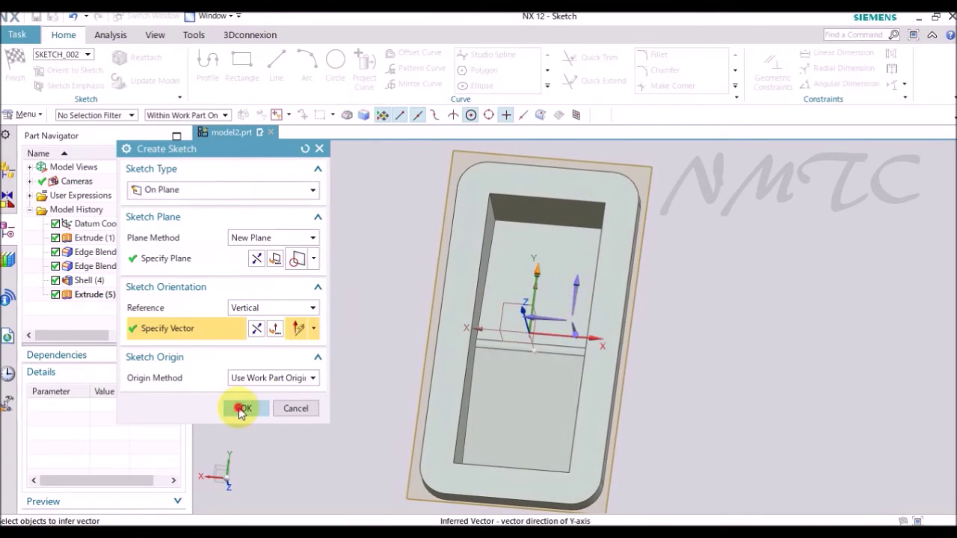
{"action": "left_click", "coordinate": [245, 408]}
Step: Sketch a horizontal rectangle about 23 mm wide and 2.5 mm high across the flange, just above the sketch origin
{"action": "left_click", "coordinate": [241, 66]}
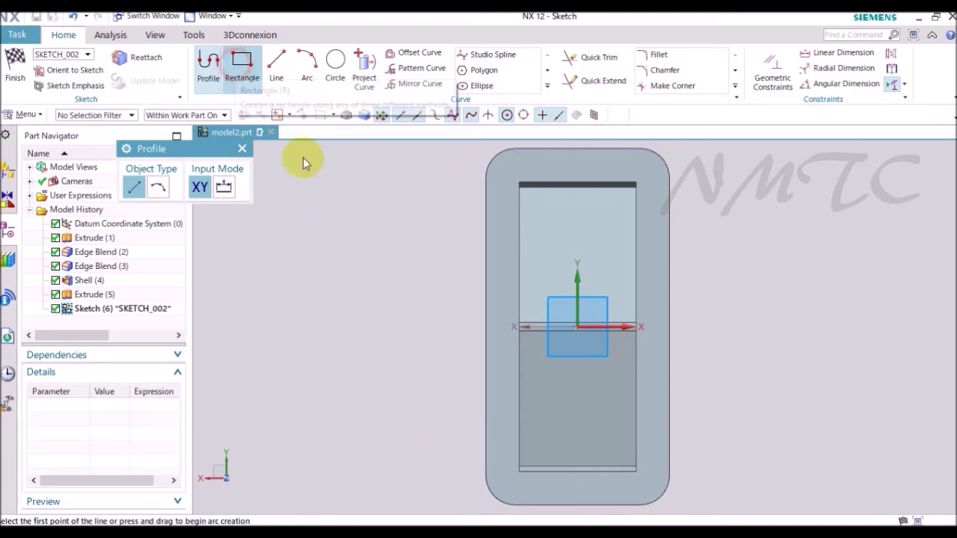
{"action": "left_click", "coordinate": [444, 248]}
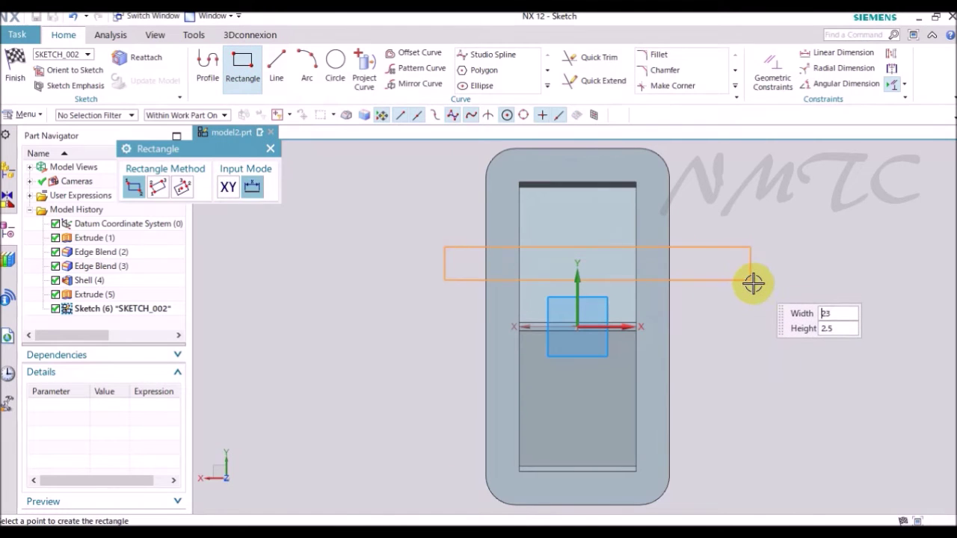
{"action": "left_click", "coordinate": [752, 281]}
{"action": "key", "text": "Escape"}
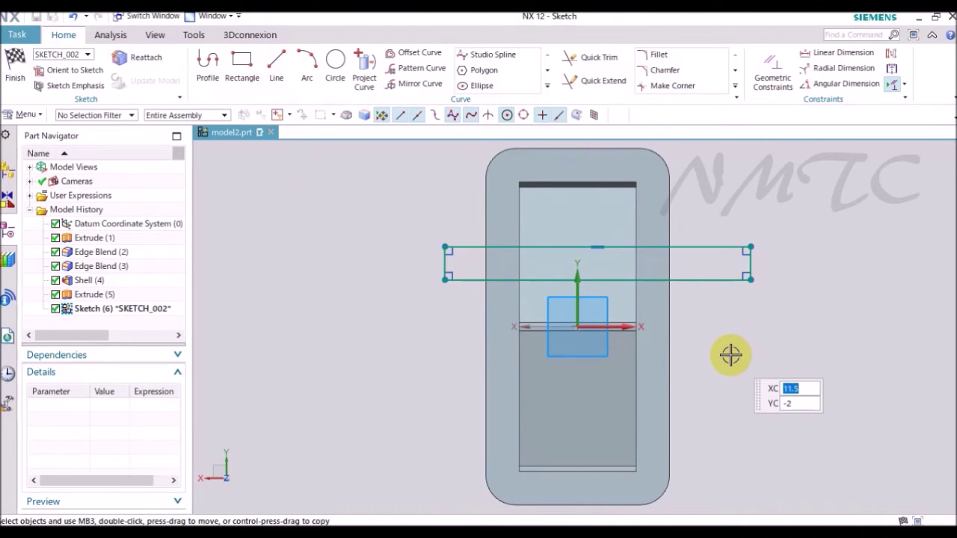
Step: Constrain the midpoint of the rectangle's upper line to align vertically with the sketch origin
{"action": "key", "text": "c"}
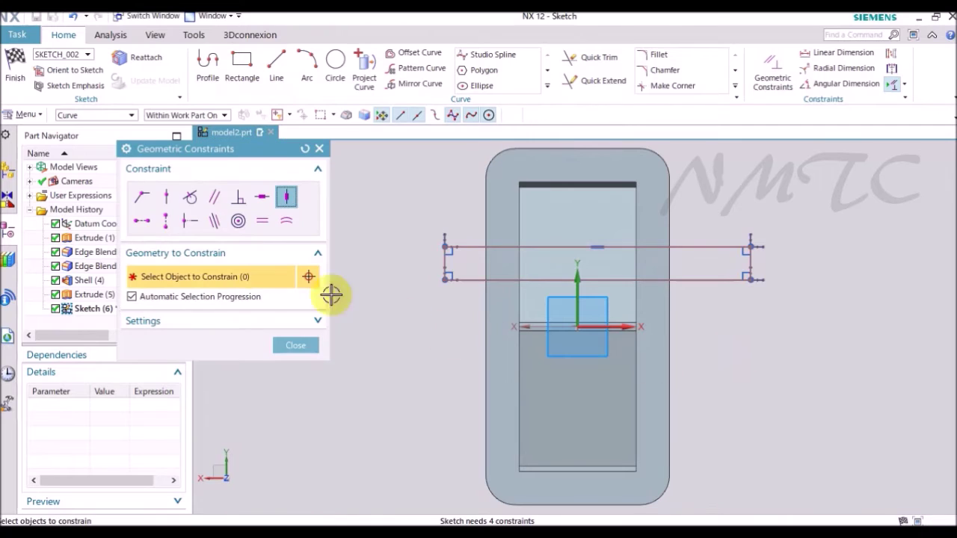
{"action": "left_click", "coordinate": [165, 221]}
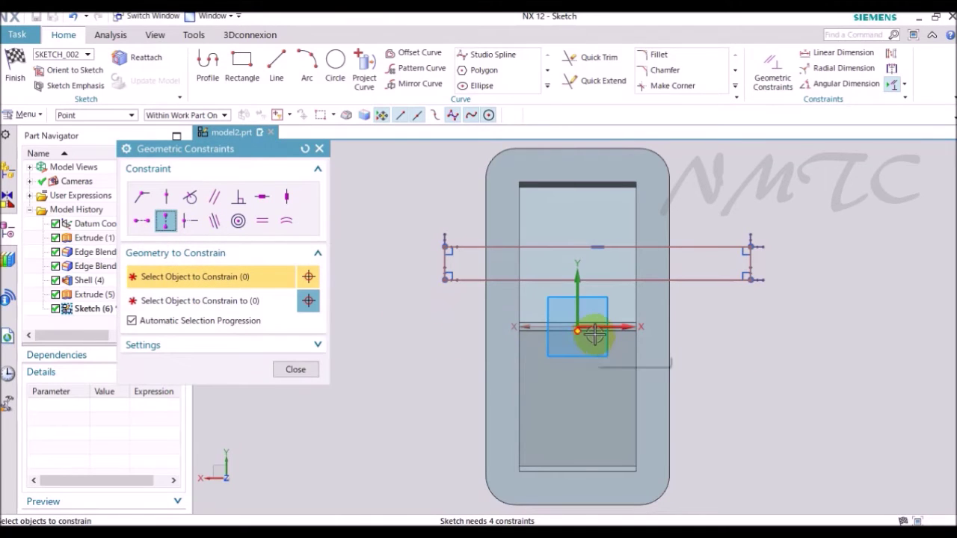
{"action": "scroll", "coordinate": [577, 326], "scroll_direction": "up", "scroll_amount": 5}
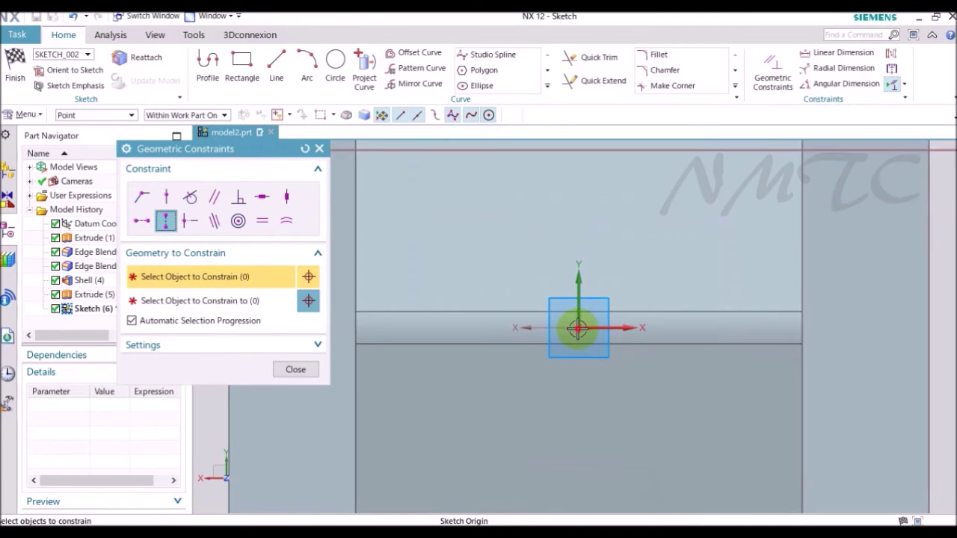
{"action": "left_click", "coordinate": [577, 327]}
{"action": "scroll", "coordinate": [578, 322], "scroll_direction": "down", "scroll_amount": 4}
{"action": "left_click", "coordinate": [589, 259]}
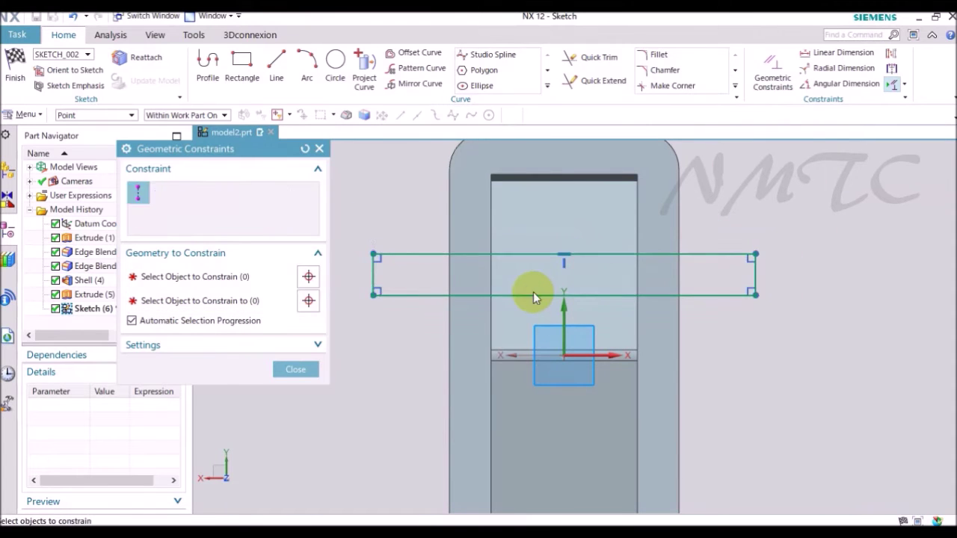
Step: Constrain the midpoint of the rectangle's left side to align horizontally with the sketch origin
{"action": "left_click", "coordinate": [141, 220]}
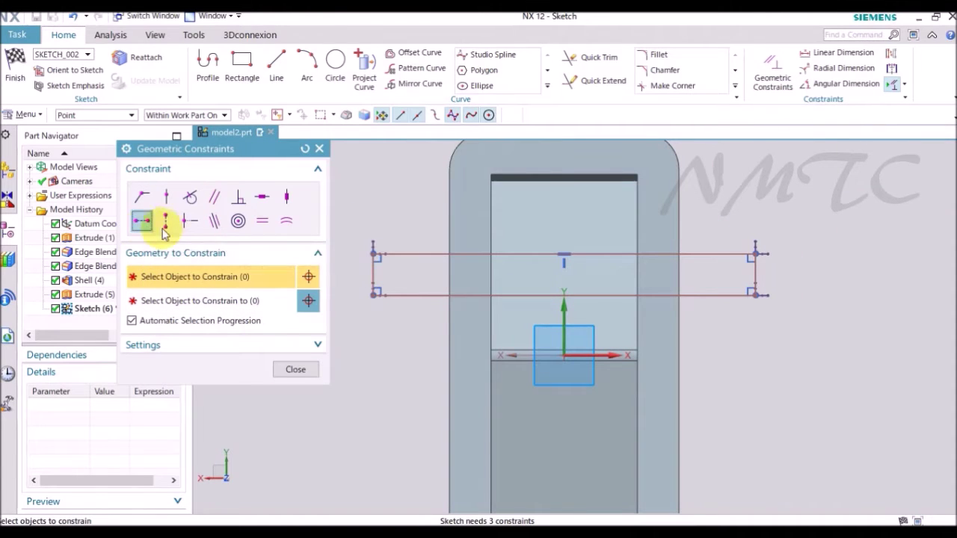
{"action": "left_click", "coordinate": [372, 277]}
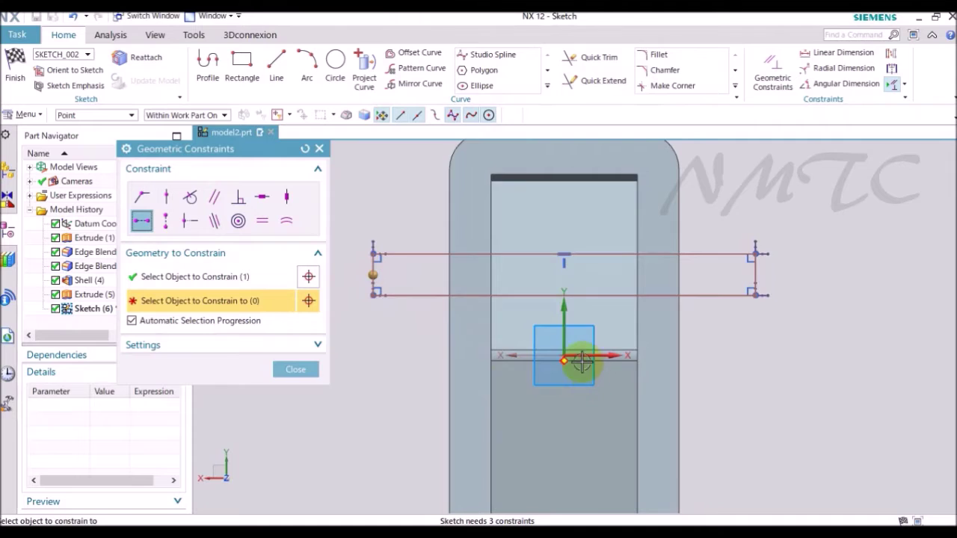
{"action": "scroll", "coordinate": [515, 341], "scroll_direction": "up", "scroll_amount": 4}
{"action": "left_click", "coordinate": [488, 327]}
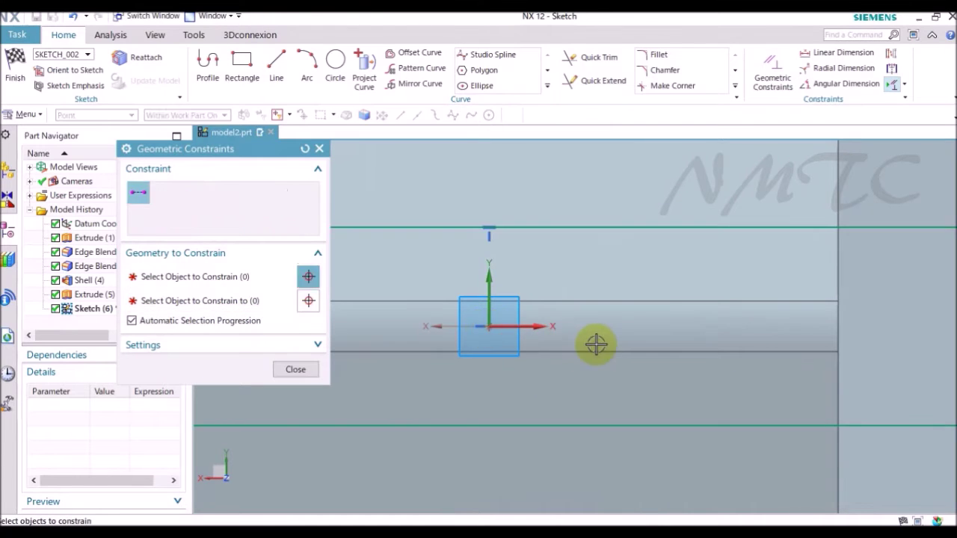
{"action": "scroll", "coordinate": [595, 344], "scroll_direction": "down", "scroll_amount": 4}
{"action": "left_click", "coordinate": [297, 370]}
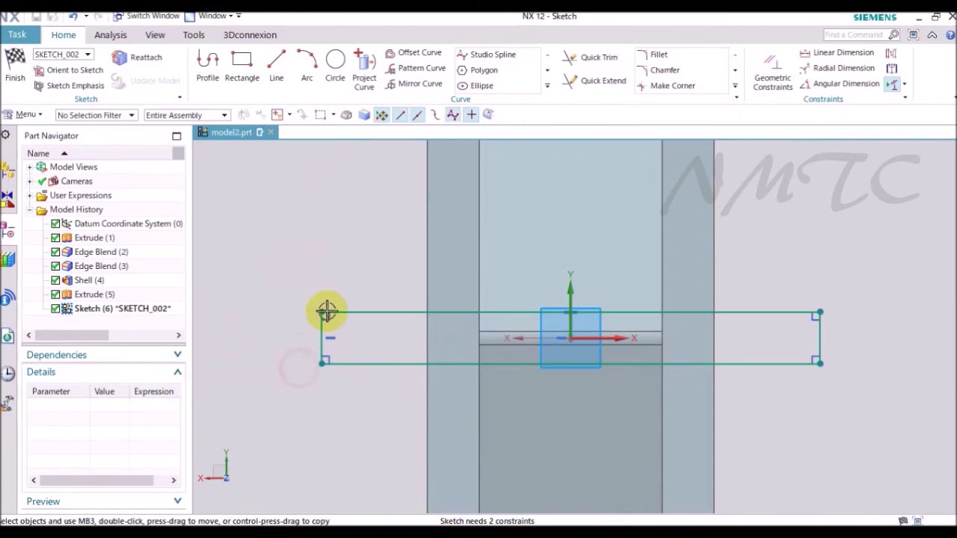
Step: Add a horizontal dimension to the rectangle's width and set it to 12.6 mm
{"action": "scroll", "coordinate": [320, 276], "scroll_direction": "down", "scroll_amount": 4}
{"action": "key", "text": "d"}
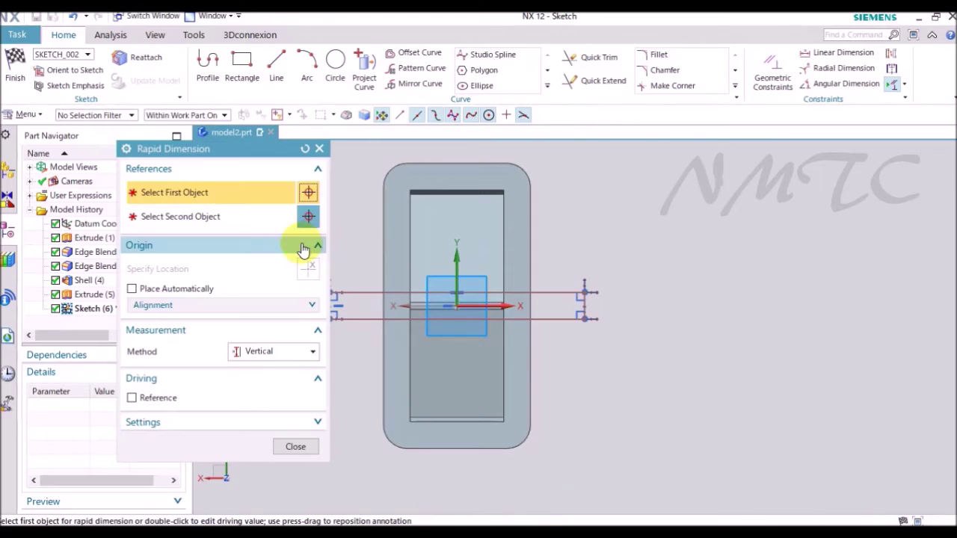
{"action": "left_click", "coordinate": [260, 351]}
{"action": "left_click", "coordinate": [257, 384]}
{"action": "scroll", "coordinate": [553, 317], "scroll_direction": "down", "scroll_amount": 2}
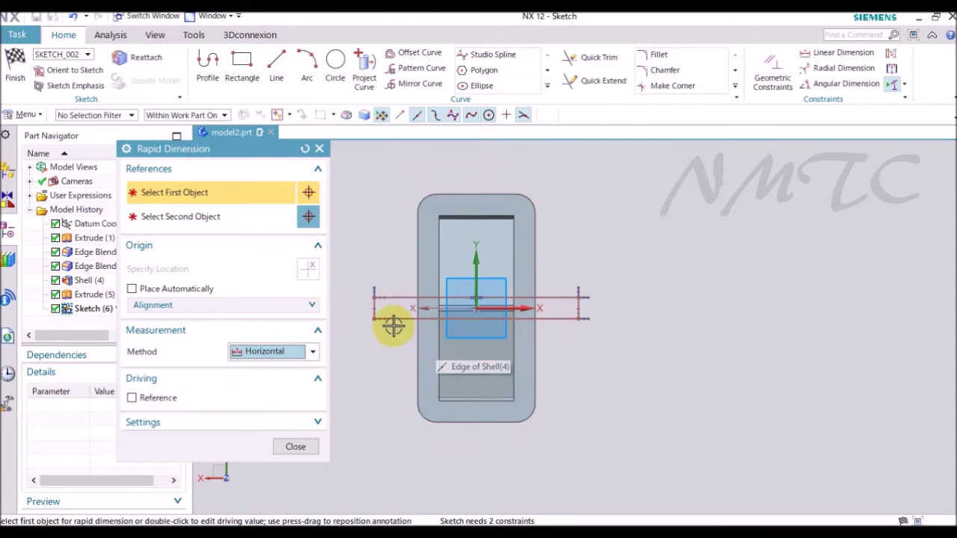
{"action": "left_click", "coordinate": [392, 324]}
{"action": "scroll", "coordinate": [404, 346], "scroll_direction": "up", "scroll_amount": 2}
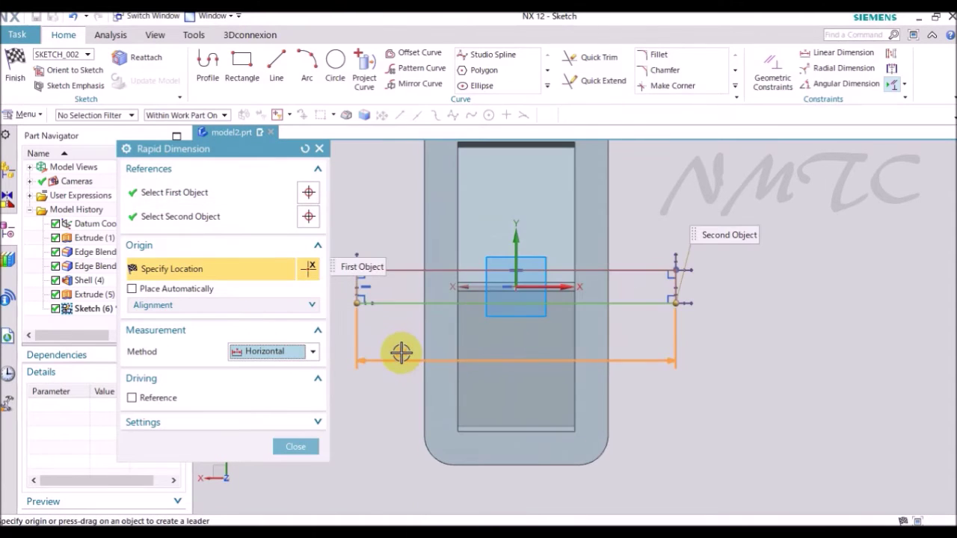
{"action": "left_click", "coordinate": [400, 352]}
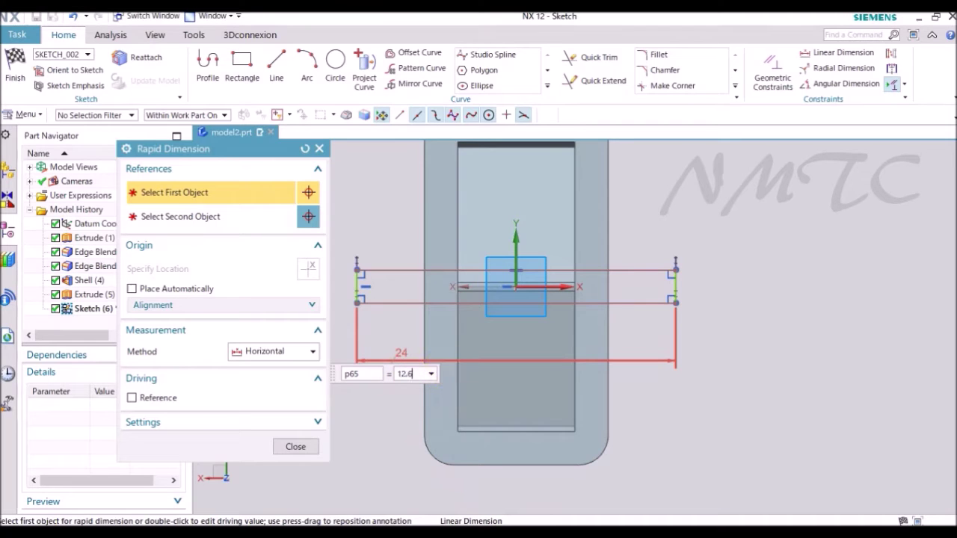
{"action": "key", "text": "Return"}
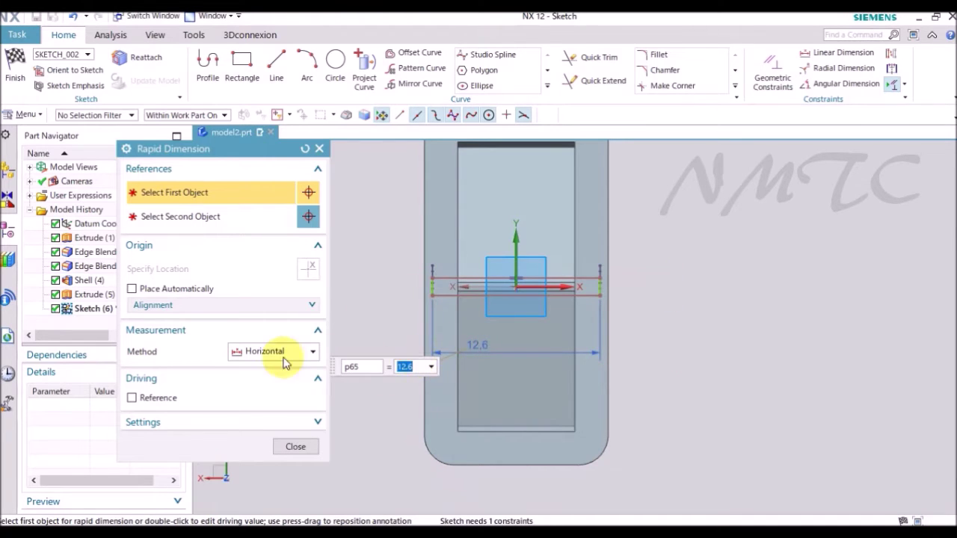
Step: Add a vertical dimension to the rectangle's height and set it to 1 mm
{"action": "left_click", "coordinate": [267, 352]}
{"action": "left_click", "coordinate": [258, 395]}
{"action": "scroll", "coordinate": [409, 274], "scroll_direction": "up", "scroll_amount": 6}
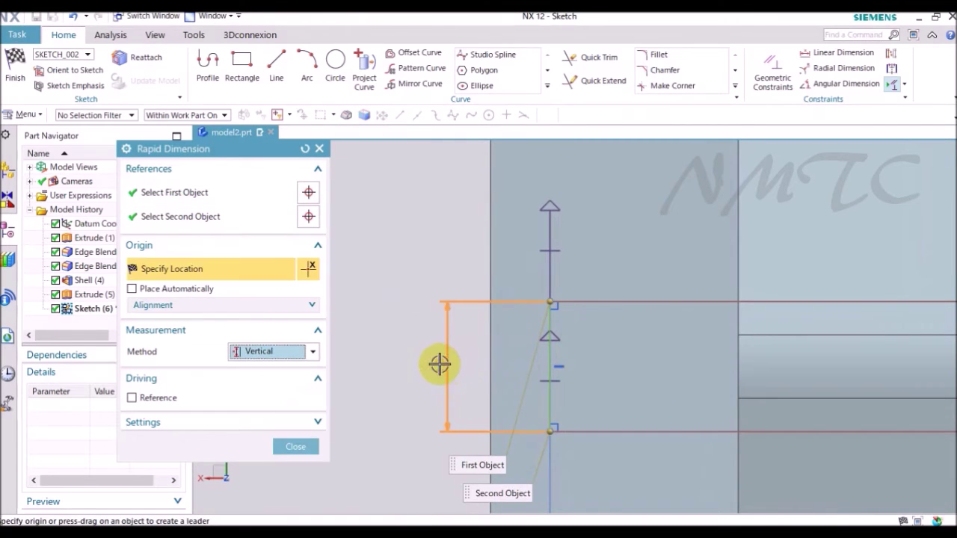
{"action": "left_click", "coordinate": [440, 363]}
{"action": "type", "text": "1"}
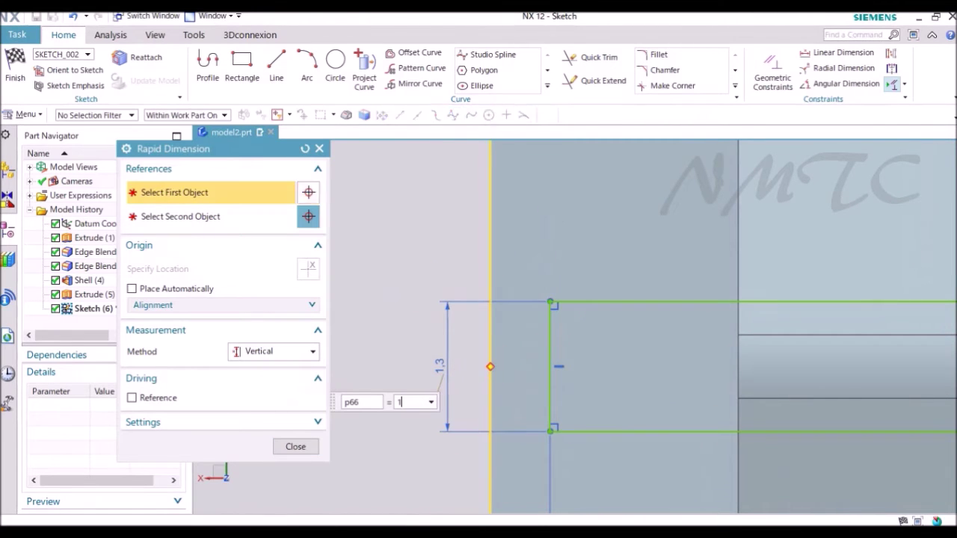
{"action": "key", "text": "Return"}
{"action": "scroll", "coordinate": [416, 283], "scroll_direction": "down", "scroll_amount": 4}
{"action": "scroll", "coordinate": [417, 283], "scroll_direction": "down", "scroll_amount": 2}
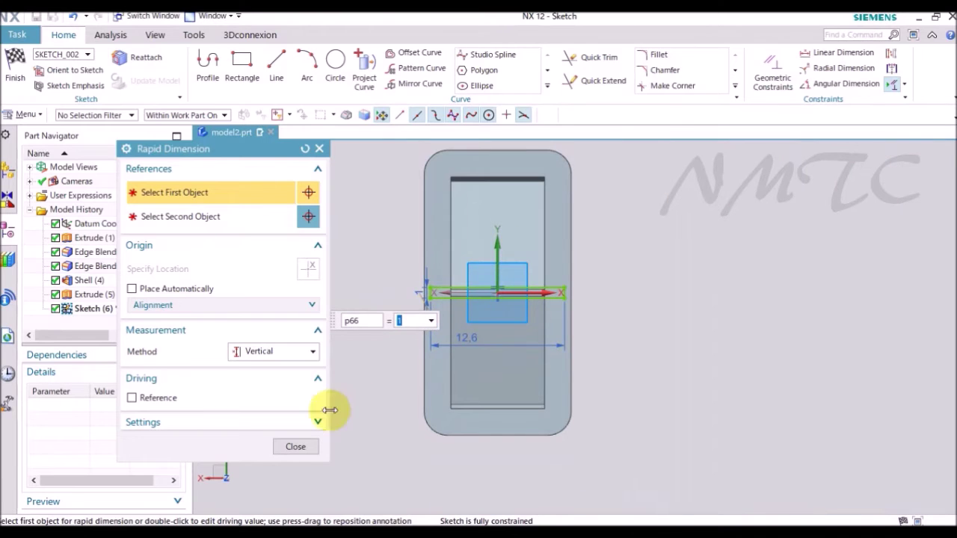
{"action": "left_click", "coordinate": [297, 447]}
Step: Finish the rib sketch and extrude it to an end distance of 6.8 mm, starting Until Next and united with the body
{"action": "right_click", "coordinate": [350, 217]}
{"action": "left_click", "coordinate": [369, 224]}
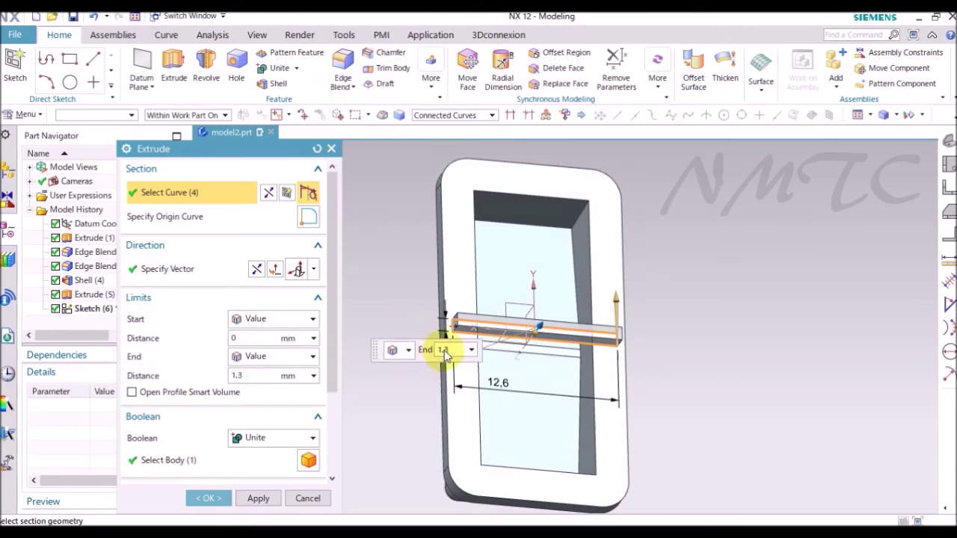
{"action": "left_click", "coordinate": [444, 350]}
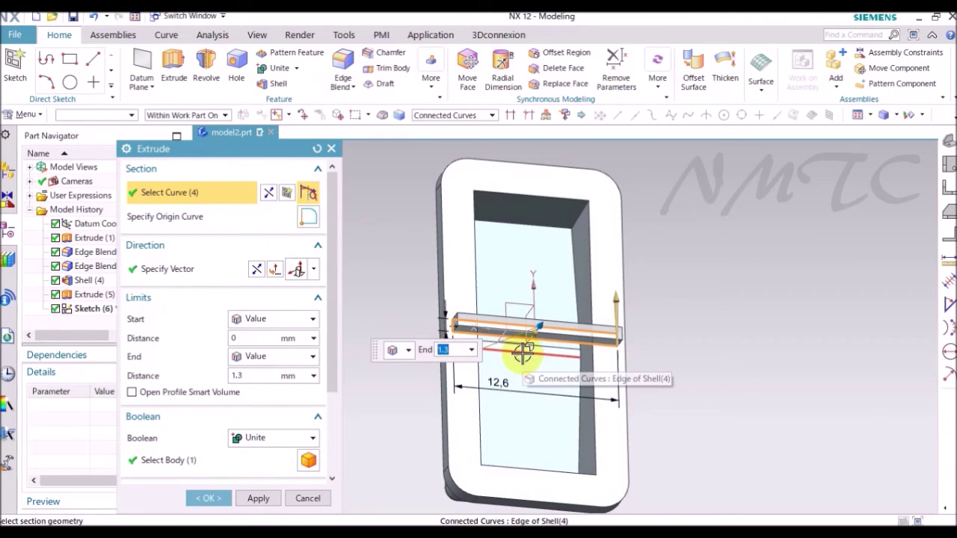
{"action": "type", "text": "6.8"}
{"action": "key", "text": "Return"}
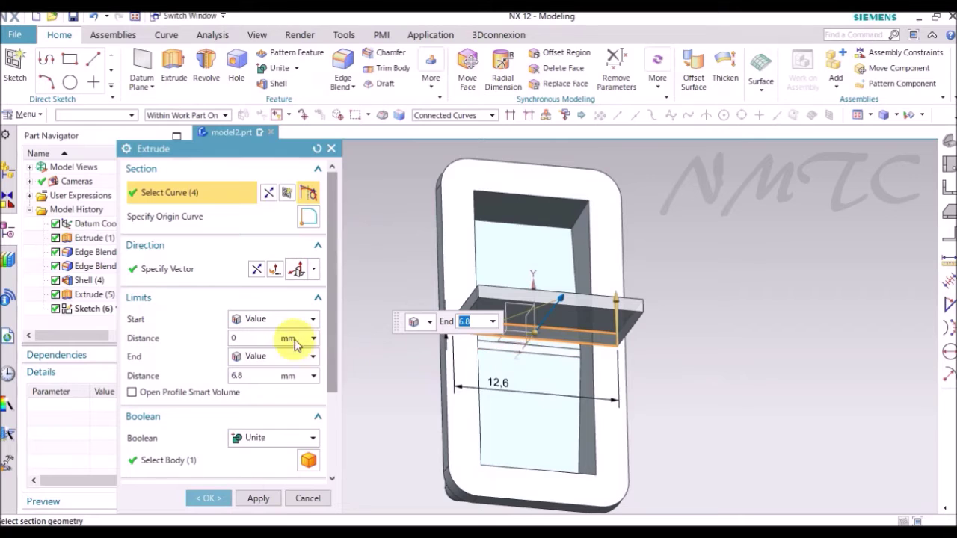
{"action": "left_click", "coordinate": [265, 320]}
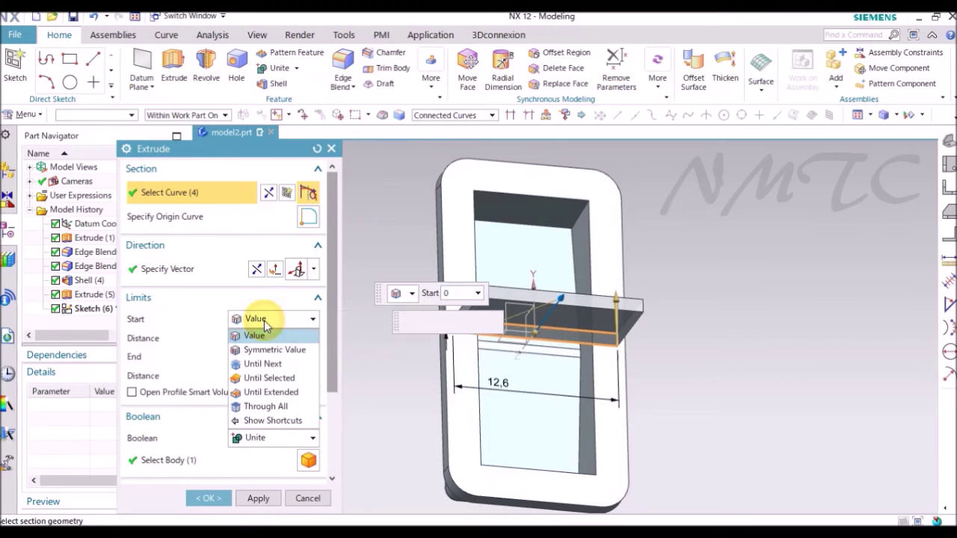
{"action": "left_click", "coordinate": [271, 363]}
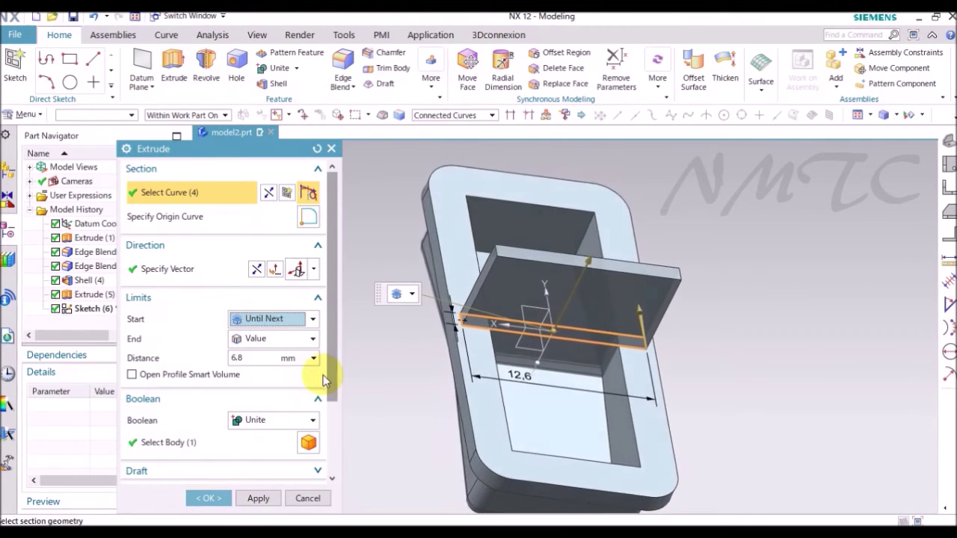
{"action": "left_click", "coordinate": [213, 498]}
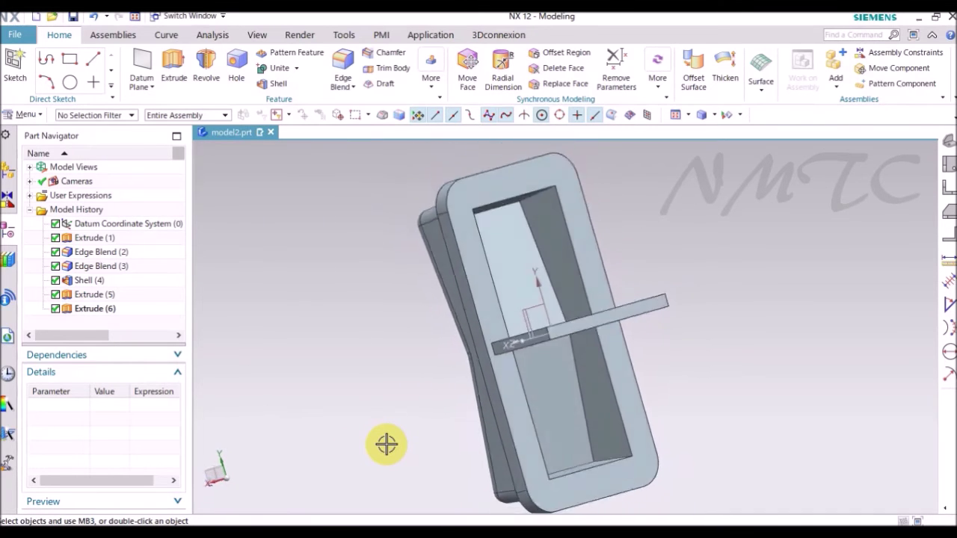
Step: Start an Extrude with a section sketch on the flange's face, using the Y-axis as the vertical reference
{"action": "left_click", "coordinate": [181, 75]}
{"action": "key", "text": "Escape"}
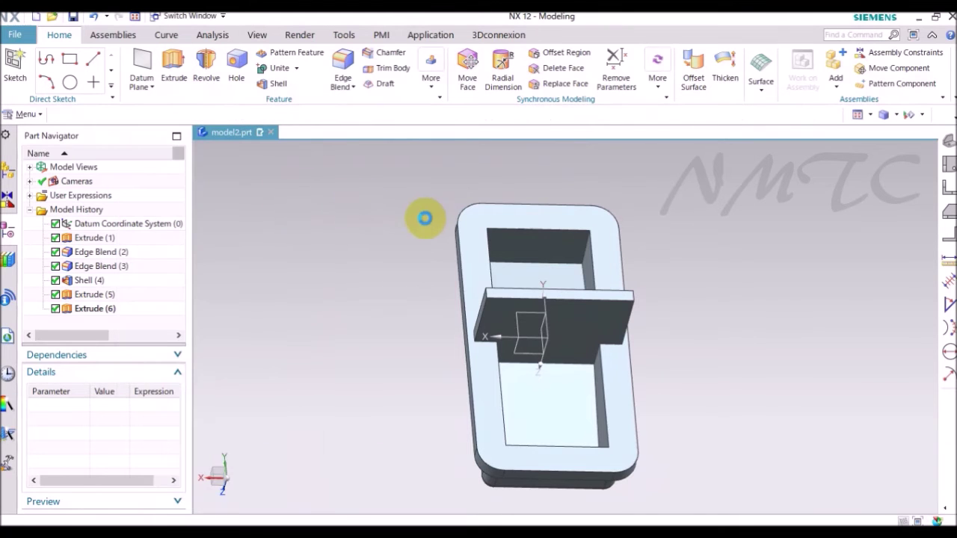
{"action": "left_click", "coordinate": [479, 241]}
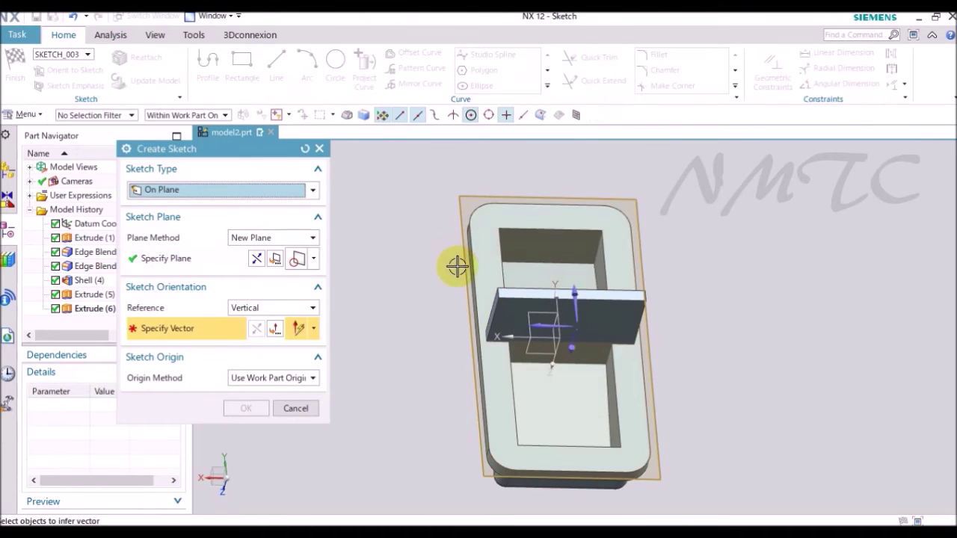
{"action": "left_click", "coordinate": [566, 282]}
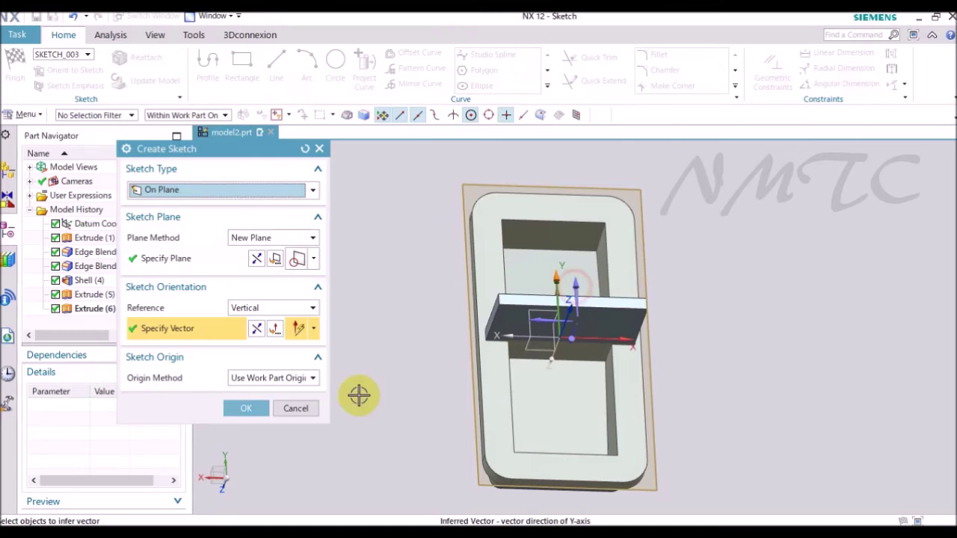
{"action": "left_click", "coordinate": [251, 410]}
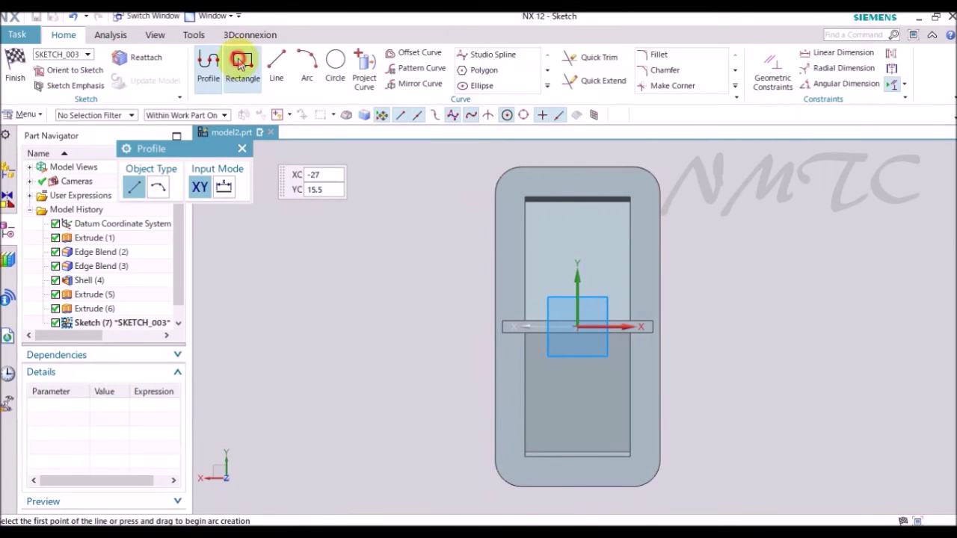
Step: Sketch a narrow upright rectangle about 3.6 mm tall across the rib's left end, between the flange's outer edge and the opening
{"action": "left_click", "coordinate": [239, 61]}
{"action": "scroll", "coordinate": [530, 336], "scroll_direction": "up", "scroll_amount": 5}
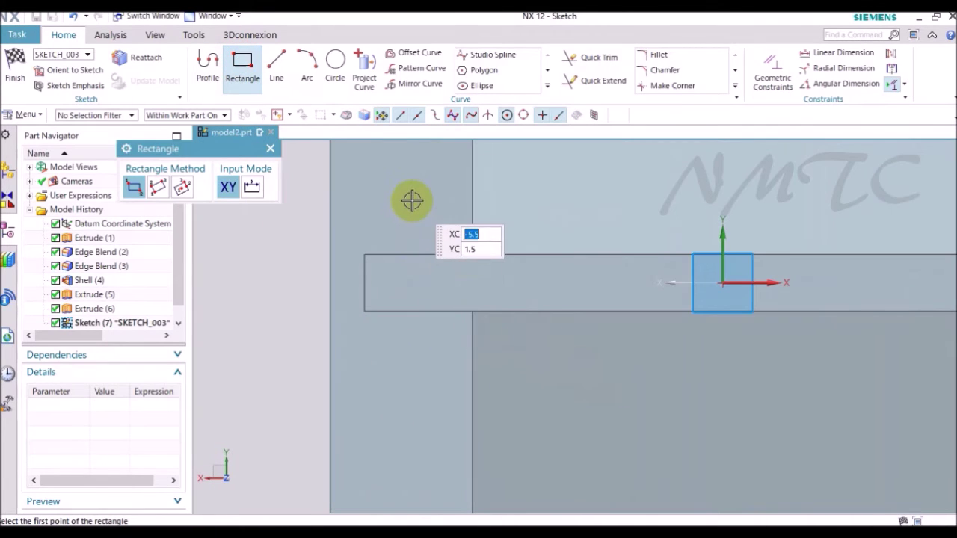
{"action": "left_click", "coordinate": [412, 199]}
{"action": "left_click", "coordinate": [455, 401]}
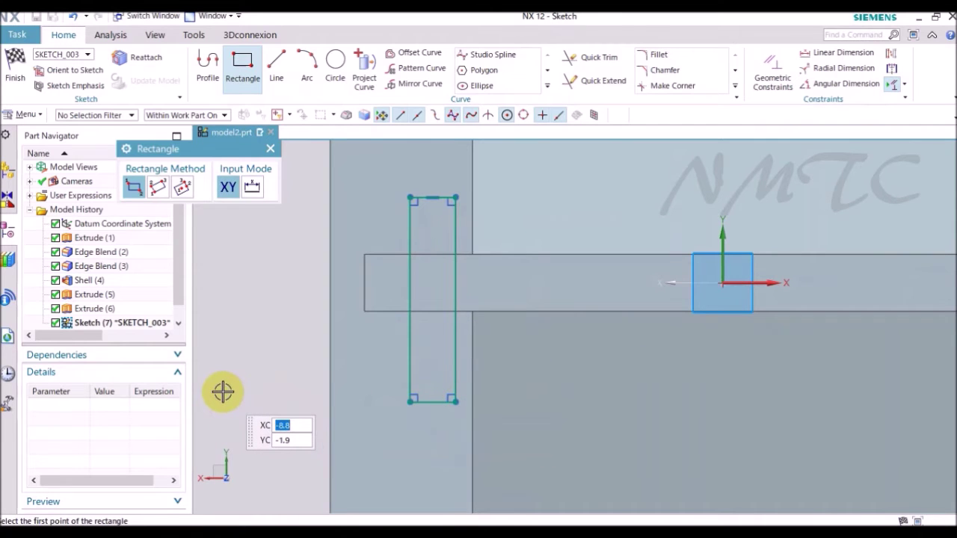
{"action": "key", "text": "Escape"}
Step: Align the rectangle's left-side midpoint horizontally with the rib's end midpoint and make its right side collinear with the opening's left edge
{"action": "key", "text": "c"}
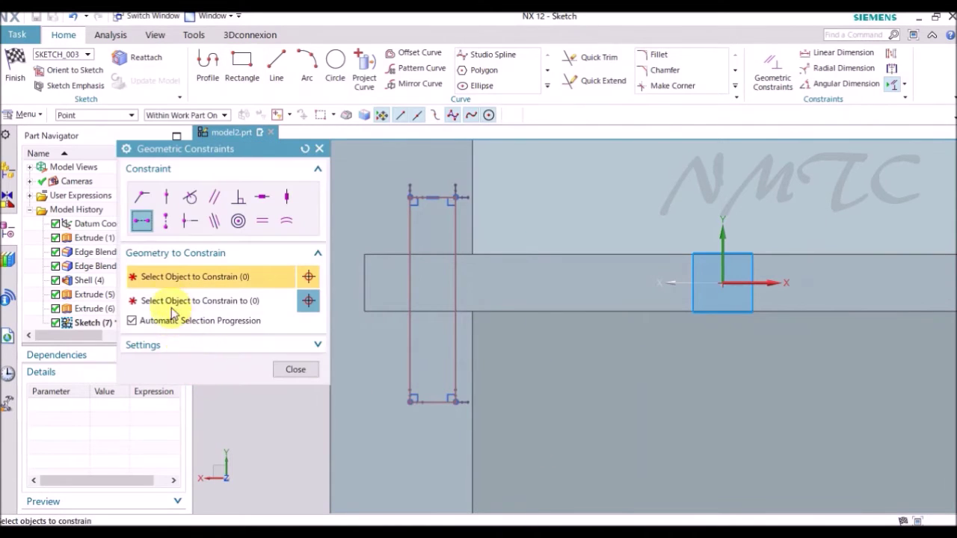
{"action": "left_click", "coordinate": [365, 282]}
{"action": "left_click", "coordinate": [404, 288]}
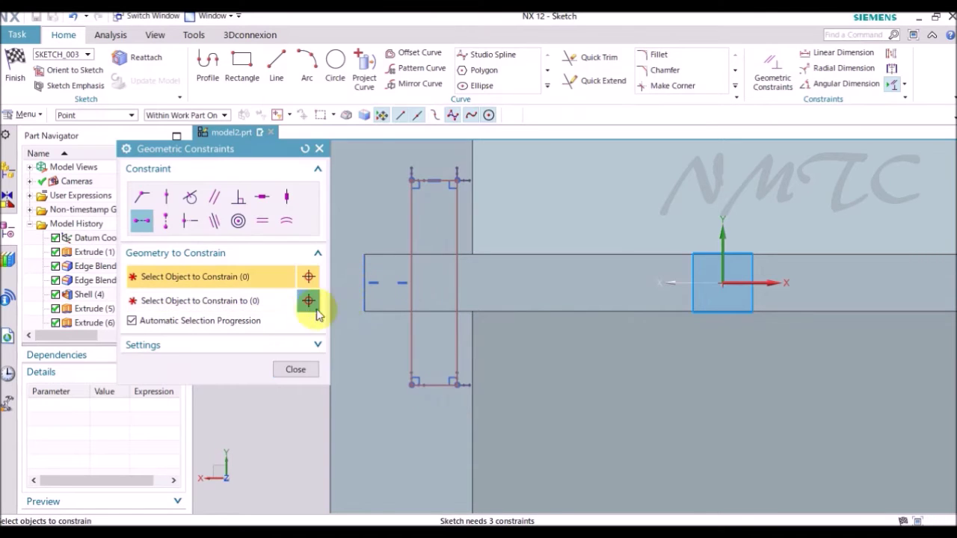
{"action": "left_click", "coordinate": [216, 220]}
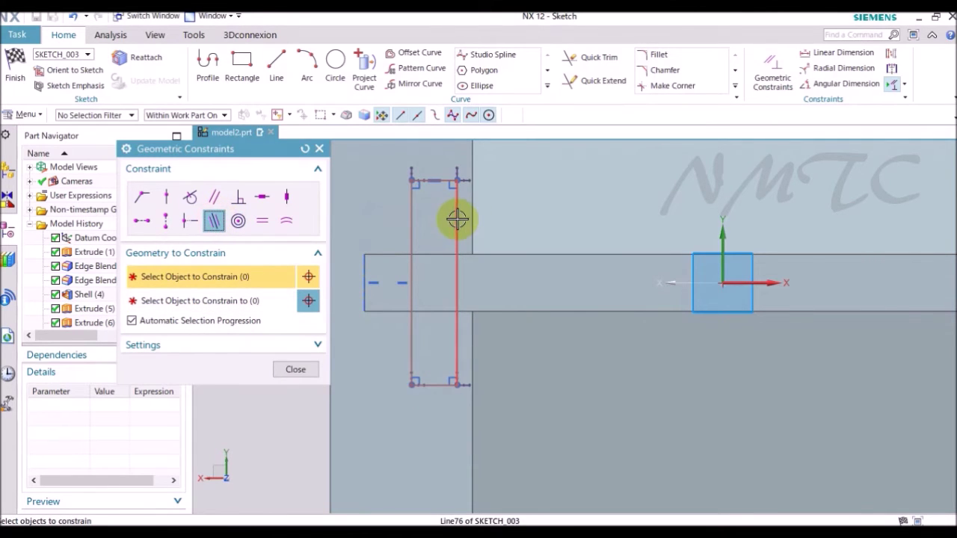
{"action": "left_click", "coordinate": [457, 218]}
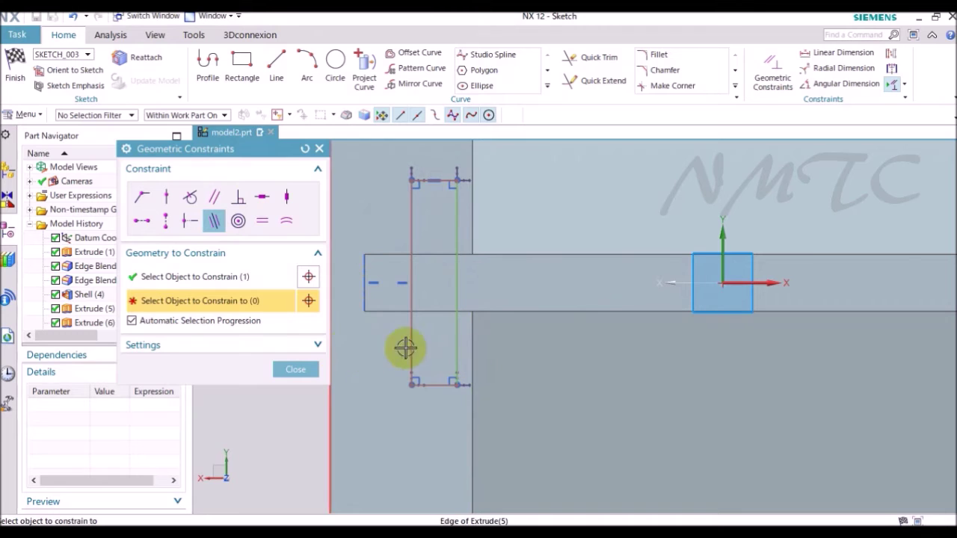
{"action": "left_click", "coordinate": [469, 345]}
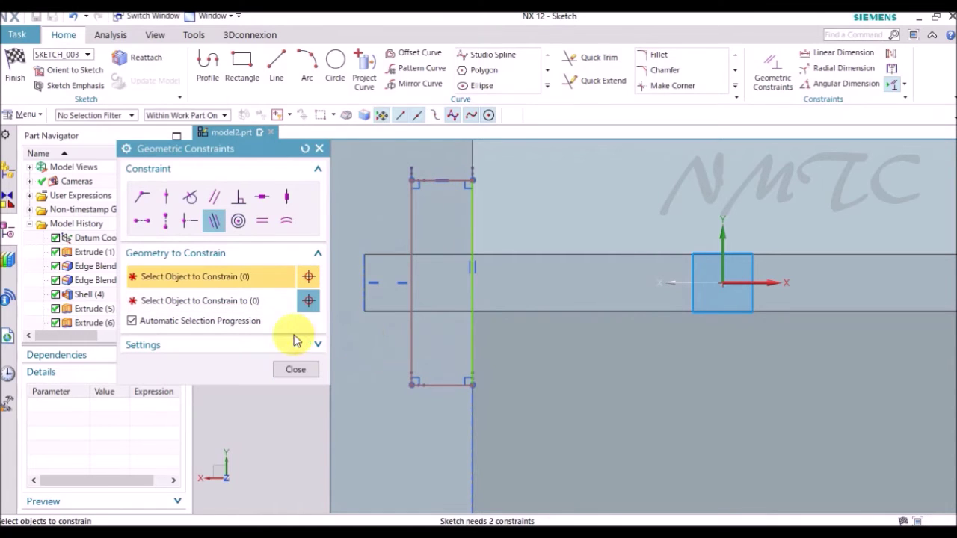
{"action": "left_click", "coordinate": [285, 366]}
Step: Add a vertical dimension to the narrow rectangle's height and set it to 4.2 mm
{"action": "key", "text": "d"}
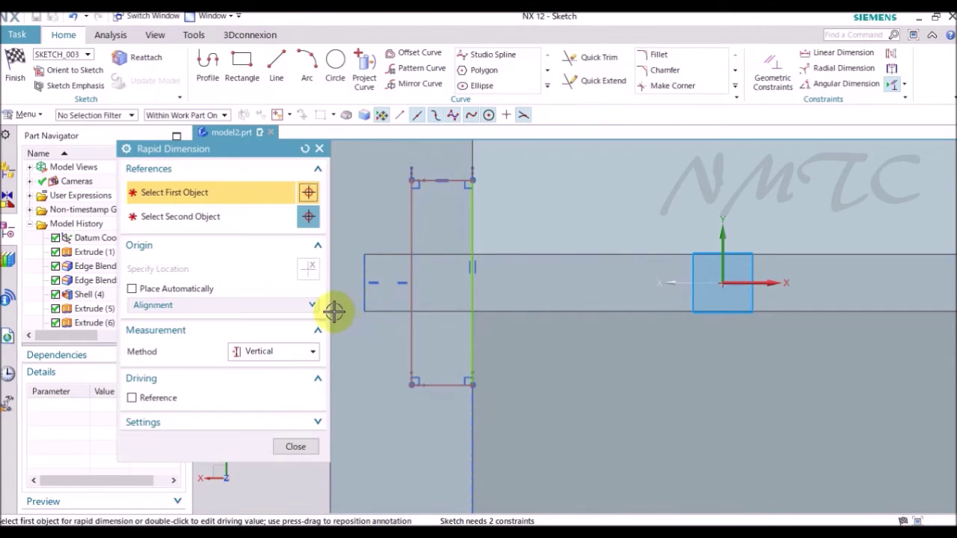
{"action": "scroll", "coordinate": [609, 259], "scroll_direction": "down", "scroll_amount": 2}
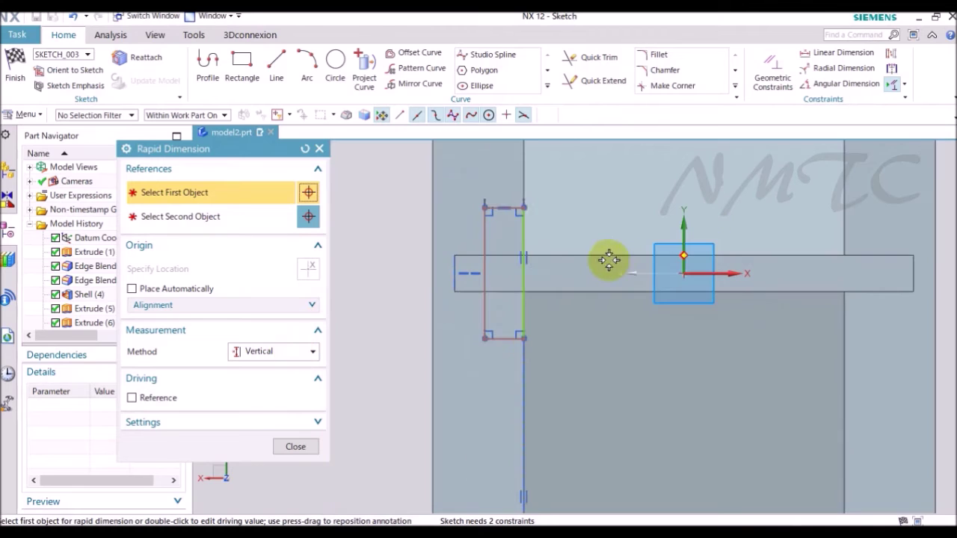
{"action": "left_click", "coordinate": [481, 232]}
{"action": "left_click", "coordinate": [378, 262]}
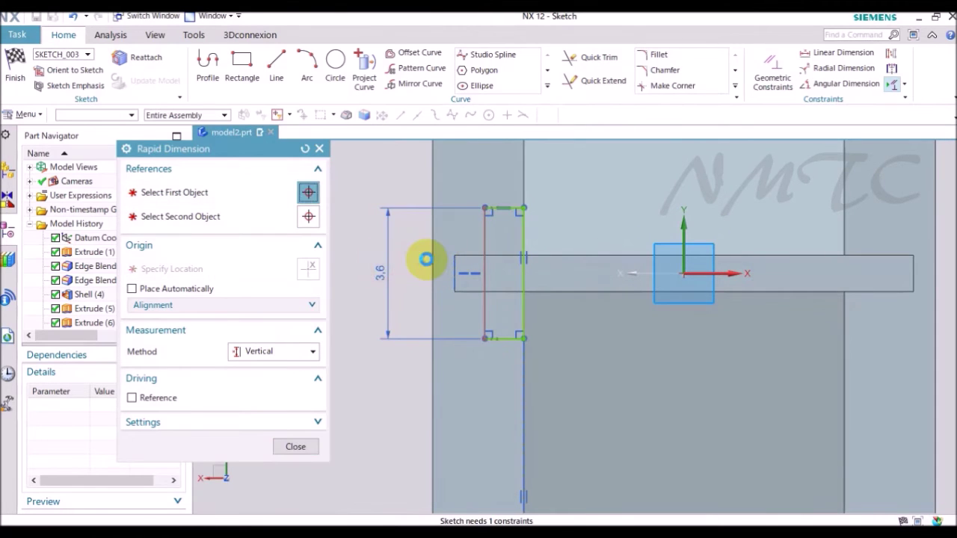
{"action": "type", "text": "4.2"}
{"action": "key", "text": "Return"}
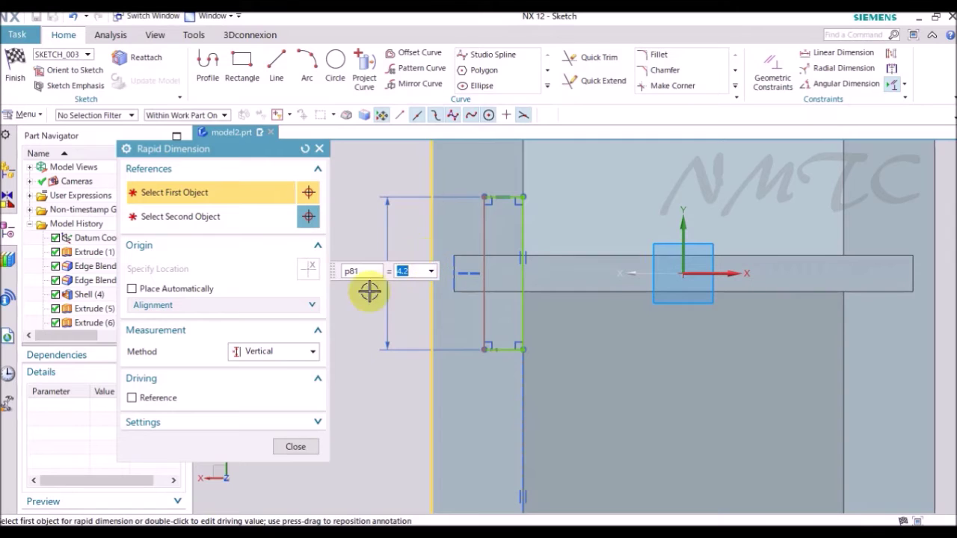
Step: Add a horizontal dimension to the narrow rectangle's width and set it to 1 mm
{"action": "left_click", "coordinate": [271, 352]}
{"action": "left_click", "coordinate": [261, 380]}
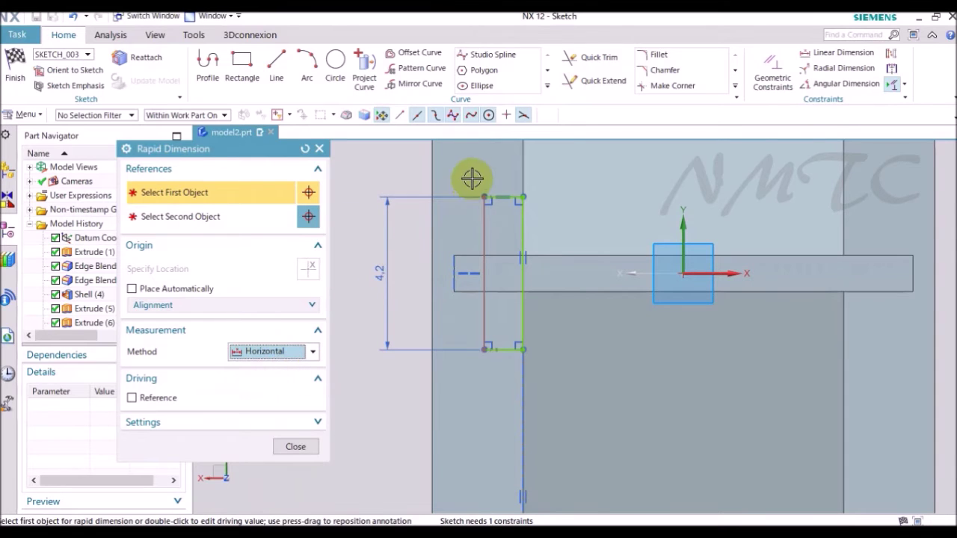
{"action": "scroll", "coordinate": [472, 177], "scroll_direction": "down", "scroll_amount": 4}
{"action": "left_click", "coordinate": [524, 219]}
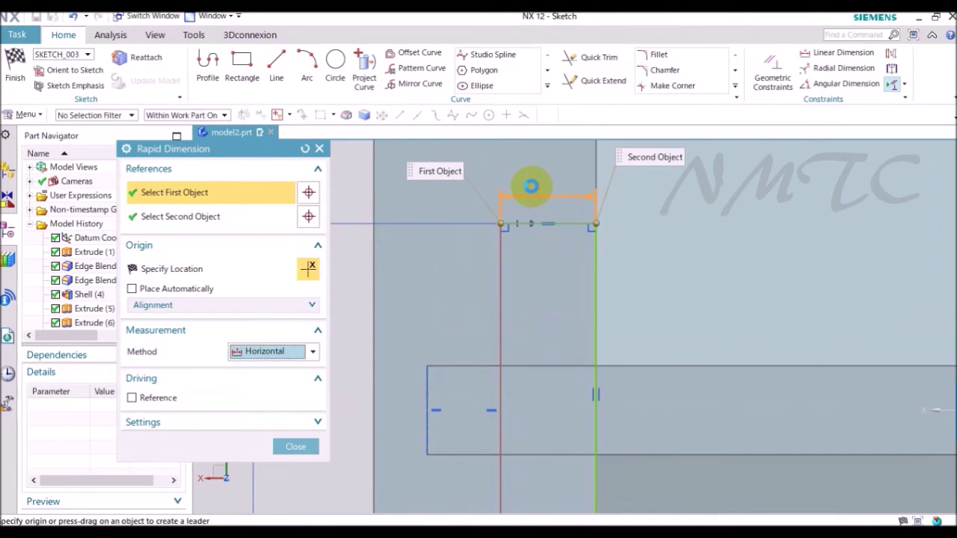
{"action": "left_click", "coordinate": [598, 192]}
{"action": "type", "text": "1"}
{"action": "key", "text": "Return"}
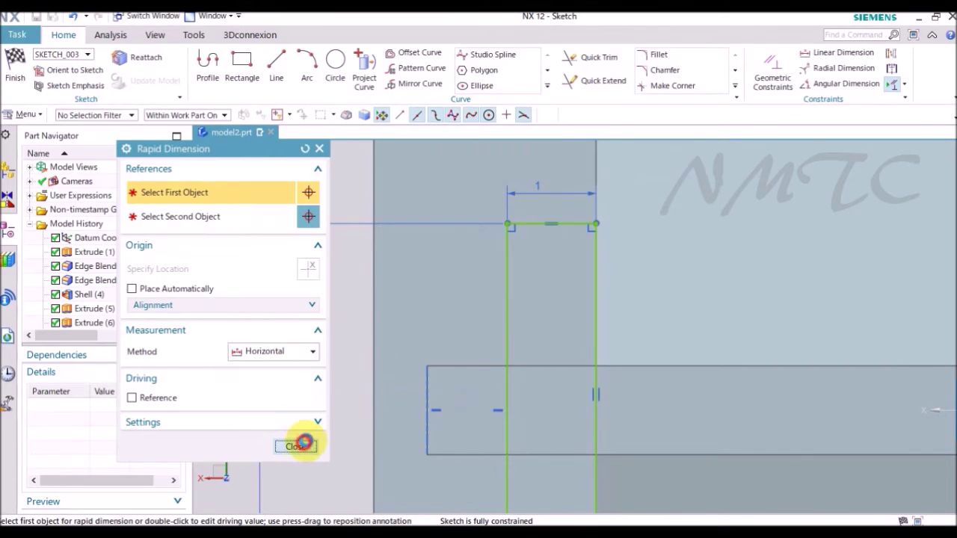
{"action": "left_click", "coordinate": [301, 446]}
Step: Mirror the 1 by 4.2 mm rectangle about the sketch's vertical axis to the opposite side of the opening
{"action": "scroll", "coordinate": [336, 254], "scroll_direction": "up", "scroll_amount": 3}
{"action": "left_click", "coordinate": [405, 87]}
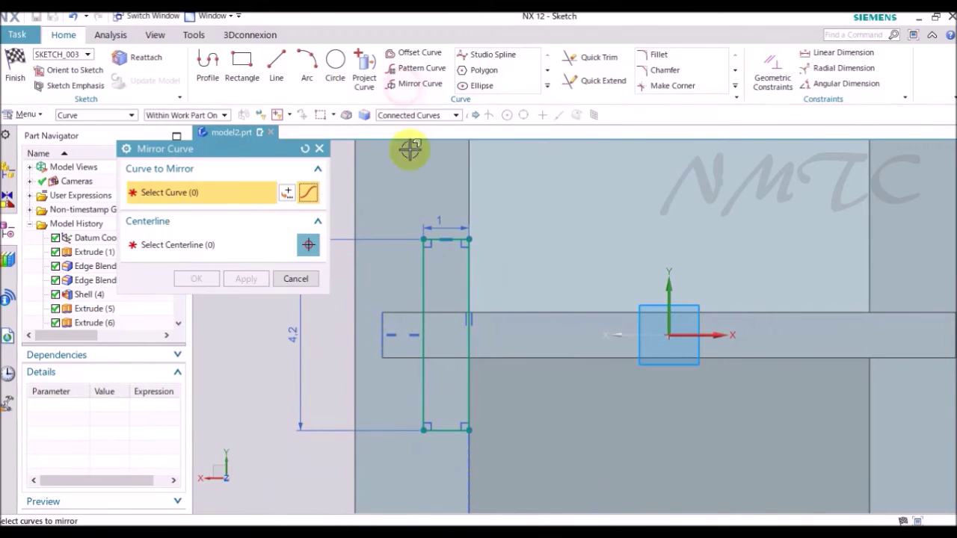
{"action": "left_click", "coordinate": [420, 274]}
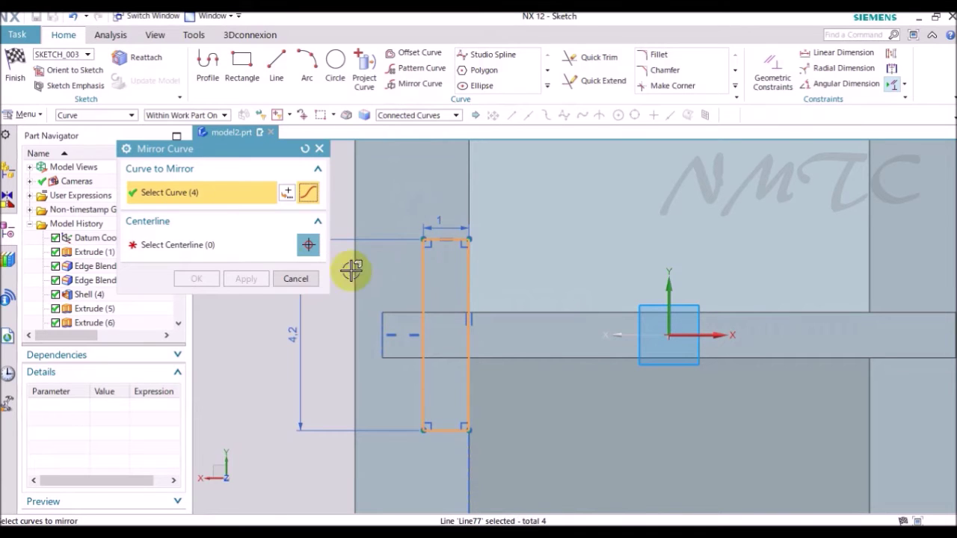
{"action": "left_click", "coordinate": [185, 245]}
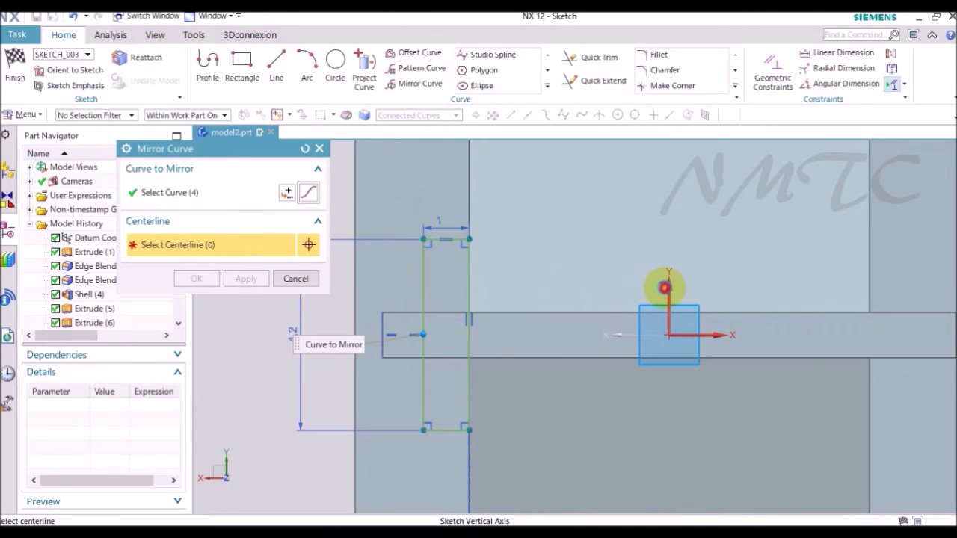
{"action": "left_click", "coordinate": [665, 288]}
{"action": "scroll", "coordinate": [489, 259], "scroll_direction": "up", "scroll_amount": 3}
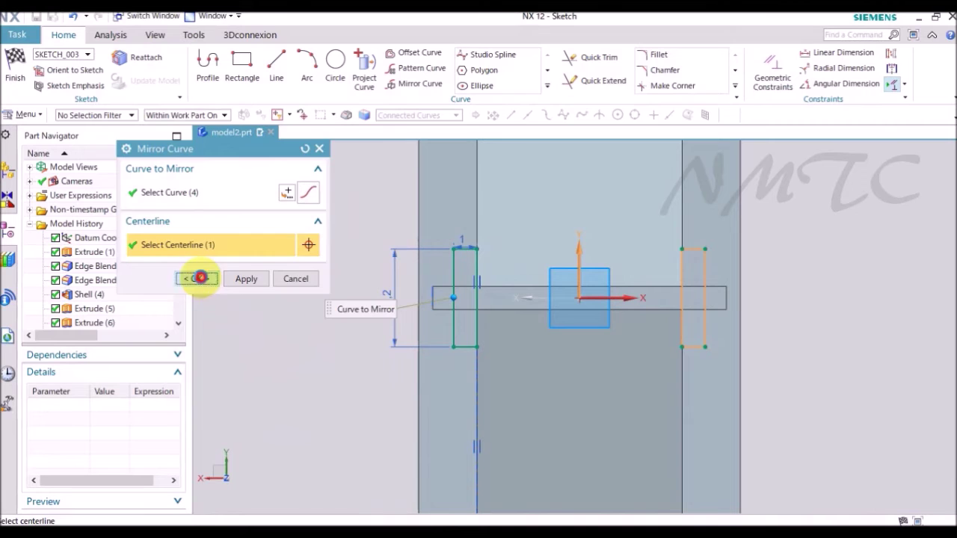
{"action": "left_click", "coordinate": [197, 279]}
Step: Finish the sketch and extrude both side rectangles 5 mm from a start of 0, united with the body
{"action": "right_click", "coordinate": [305, 254]}
{"action": "left_click", "coordinate": [328, 247]}
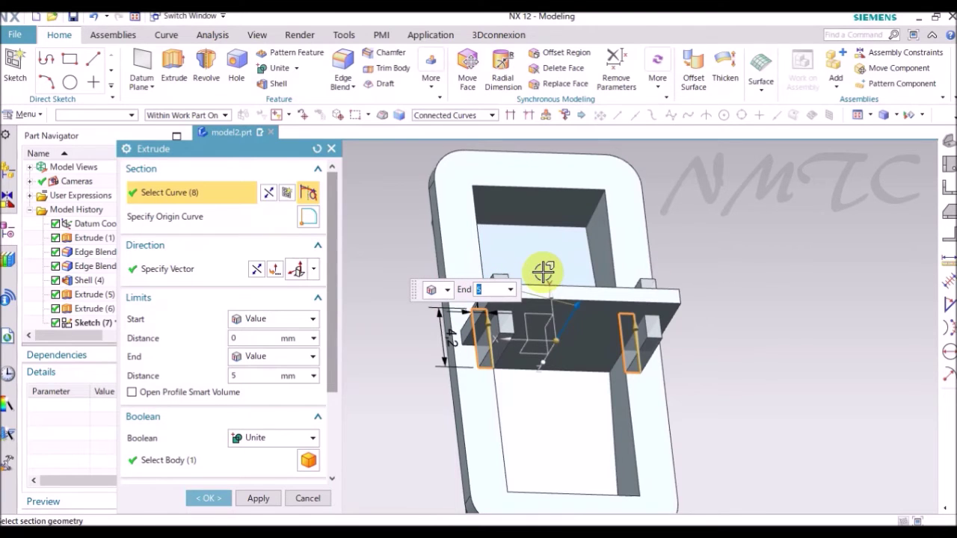
{"action": "left_click", "coordinate": [212, 498]}
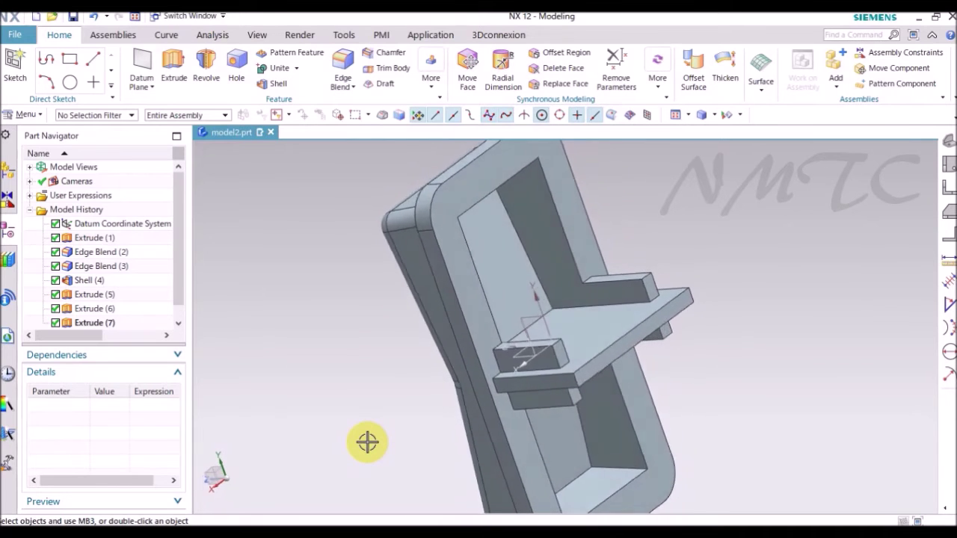
Step: Start another Extrude and create its section sketch on the flange face around the rib and side blocks, with the Y-axis as vertical reference
{"action": "left_click", "coordinate": [174, 67]}
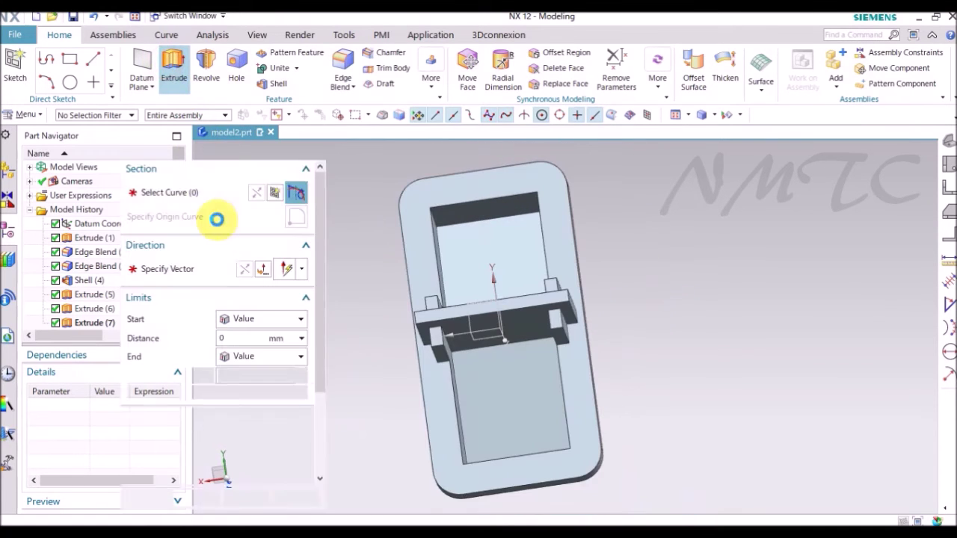
{"action": "left_click", "coordinate": [281, 193]}
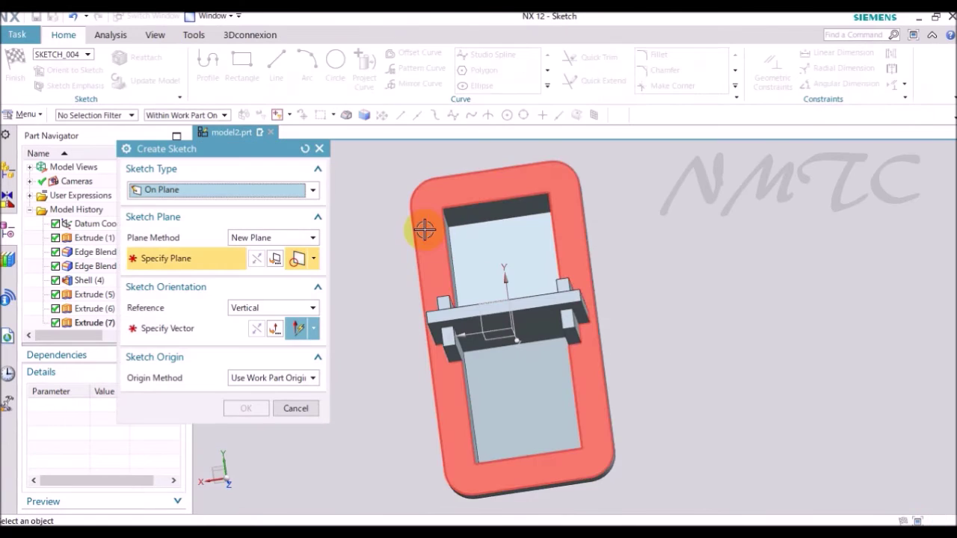
{"action": "left_click", "coordinate": [414, 230]}
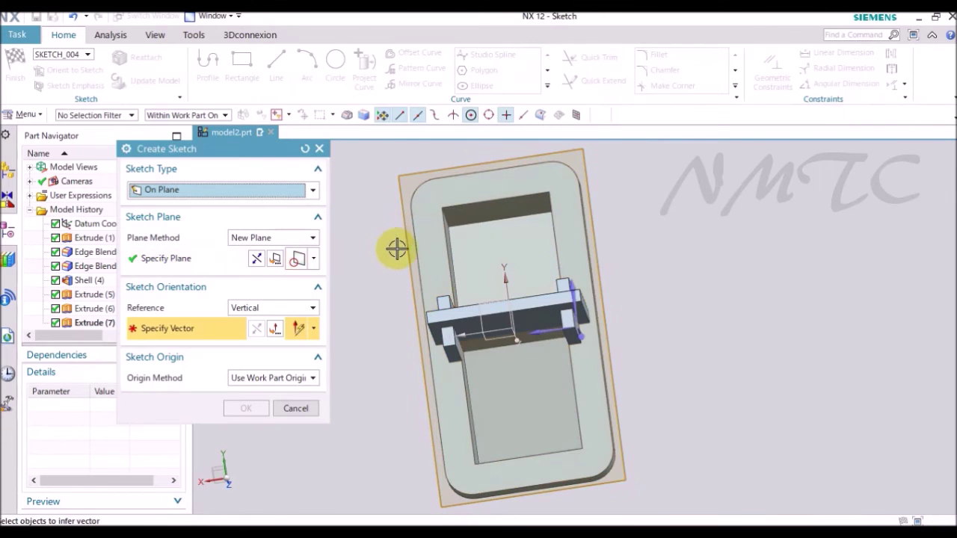
{"action": "left_click", "coordinate": [577, 295]}
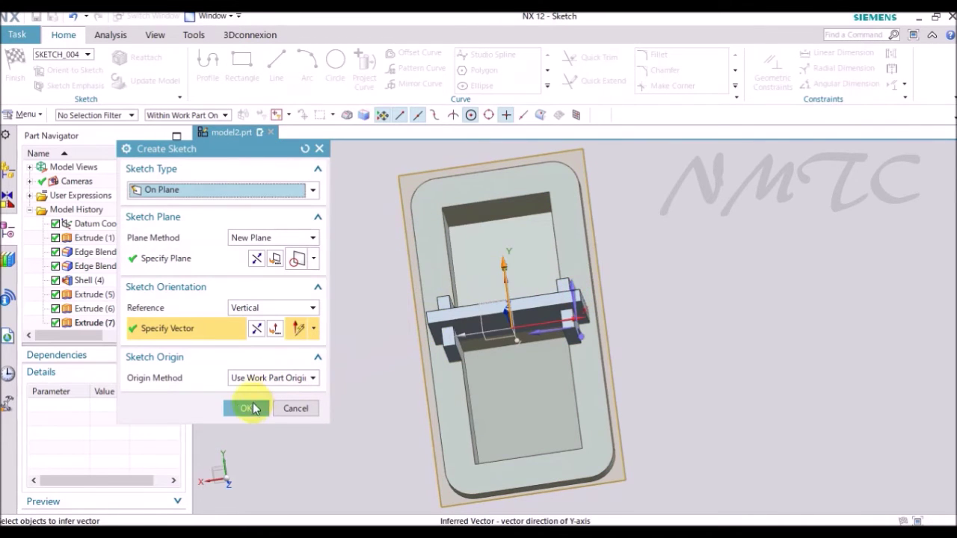
{"action": "left_click", "coordinate": [251, 408]}
Step: Sketch a wide, flat rectangle above the rib inside the opening and a tall, narrow rectangle crossing it
{"action": "left_click", "coordinate": [241, 74]}
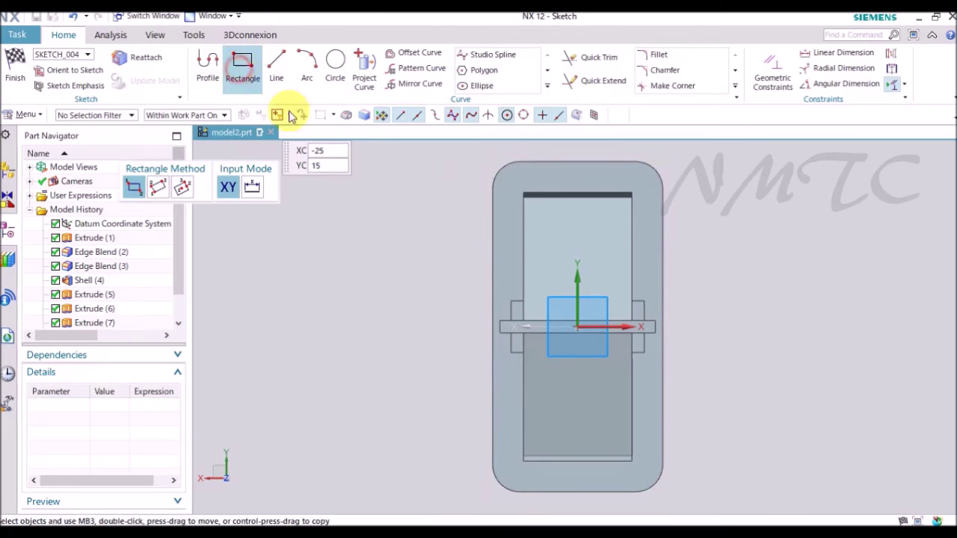
{"action": "scroll", "coordinate": [598, 237], "scroll_direction": "up", "scroll_amount": 3}
{"action": "left_click", "coordinate": [499, 266]}
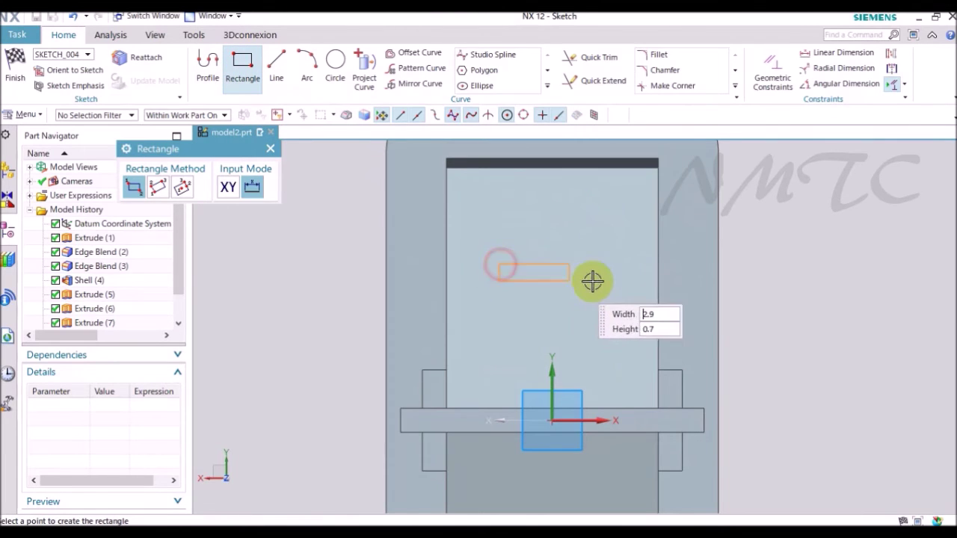
{"action": "left_click", "coordinate": [648, 283]}
{"action": "left_click", "coordinate": [588, 212]}
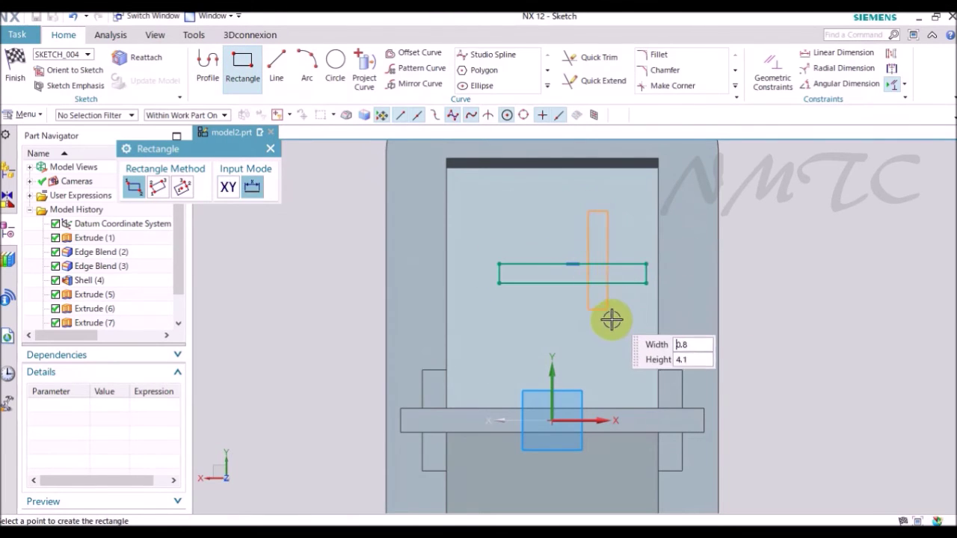
{"action": "left_click", "coordinate": [614, 328]}
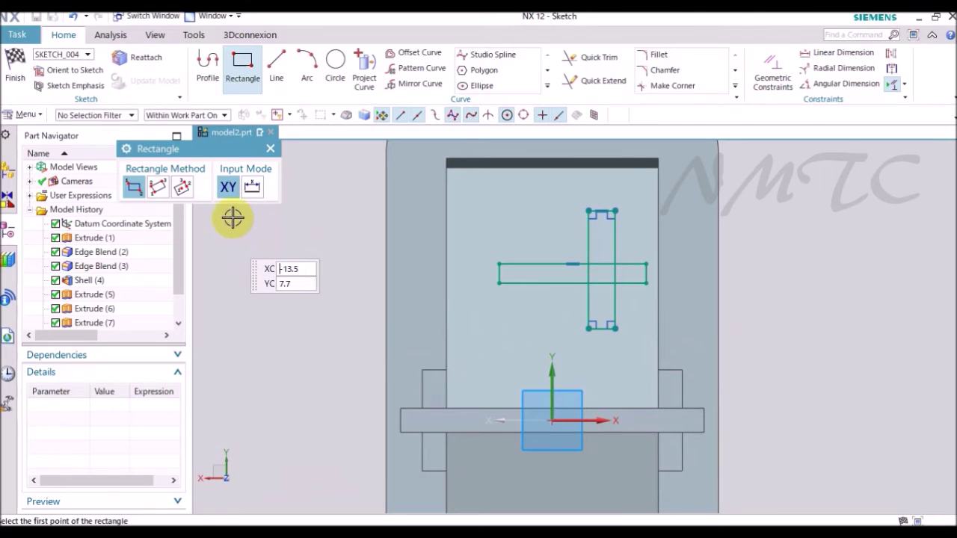
{"action": "left_click", "coordinate": [270, 148]}
Step: Centre the two rectangles on each other by aligning their edge midpoints horizontally and vertically
{"action": "key", "text": "c"}
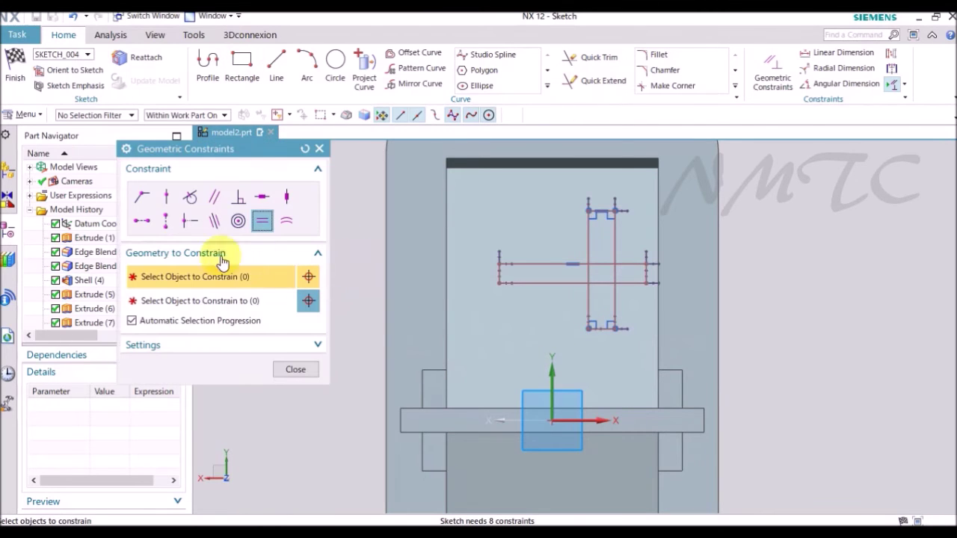
{"action": "left_click", "coordinate": [144, 222]}
{"action": "scroll", "coordinate": [530, 255], "scroll_direction": "up", "scroll_amount": 5}
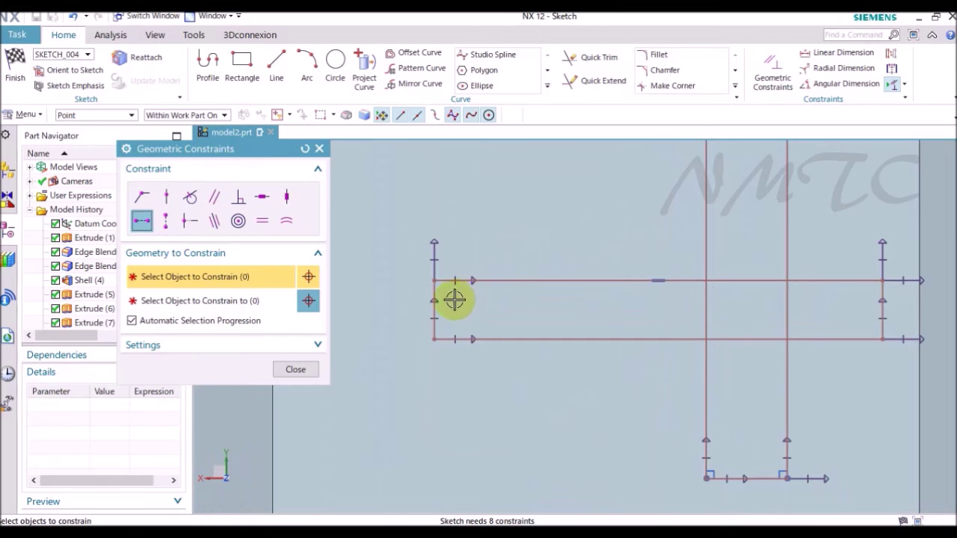
{"action": "scroll", "coordinate": [523, 310], "scroll_direction": "down", "scroll_amount": 2}
{"action": "scroll", "coordinate": [617, 269], "scroll_direction": "down", "scroll_amount": 1}
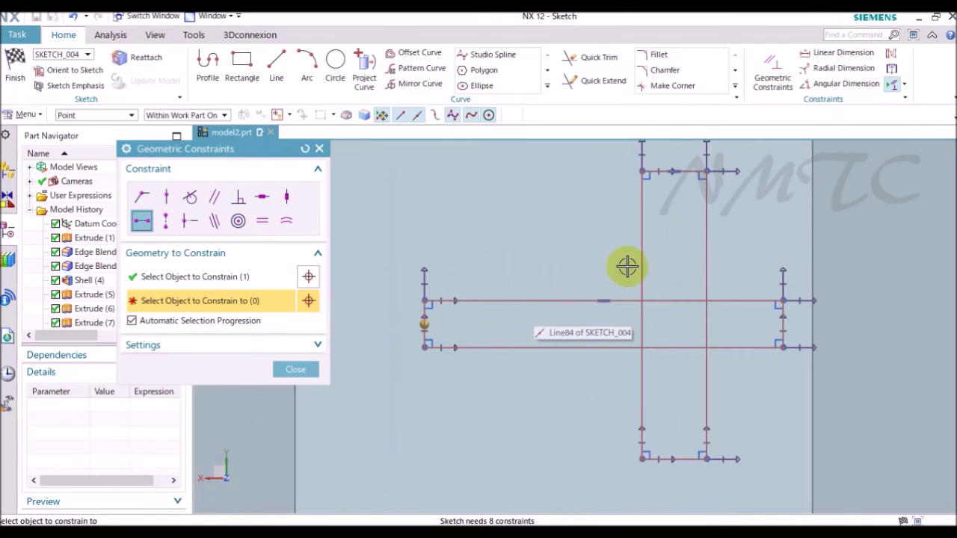
{"action": "left_click", "coordinate": [641, 267]}
{"action": "left_click", "coordinate": [166, 220]}
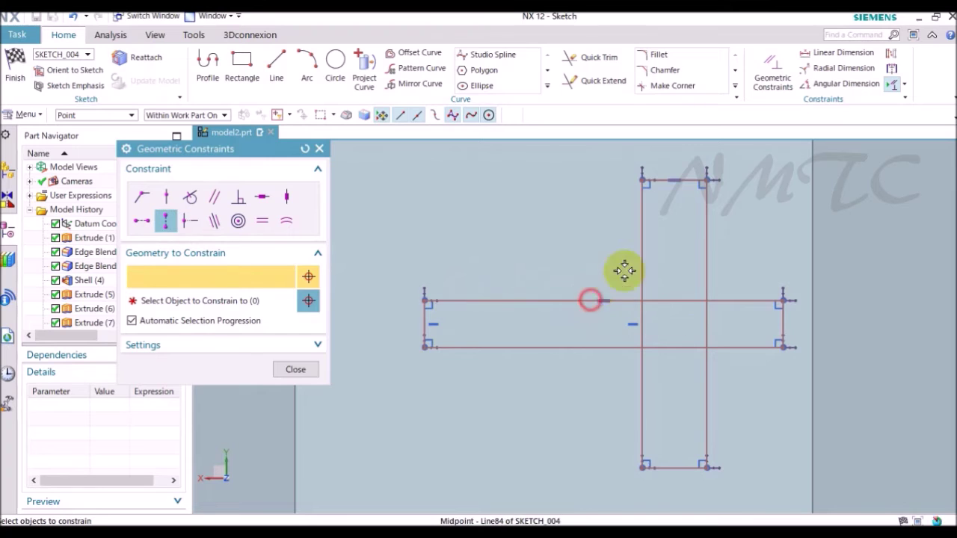
{"action": "left_click", "coordinate": [603, 301]}
{"action": "left_click", "coordinate": [670, 182]}
{"action": "scroll", "coordinate": [359, 193], "scroll_direction": "down", "scroll_amount": 2}
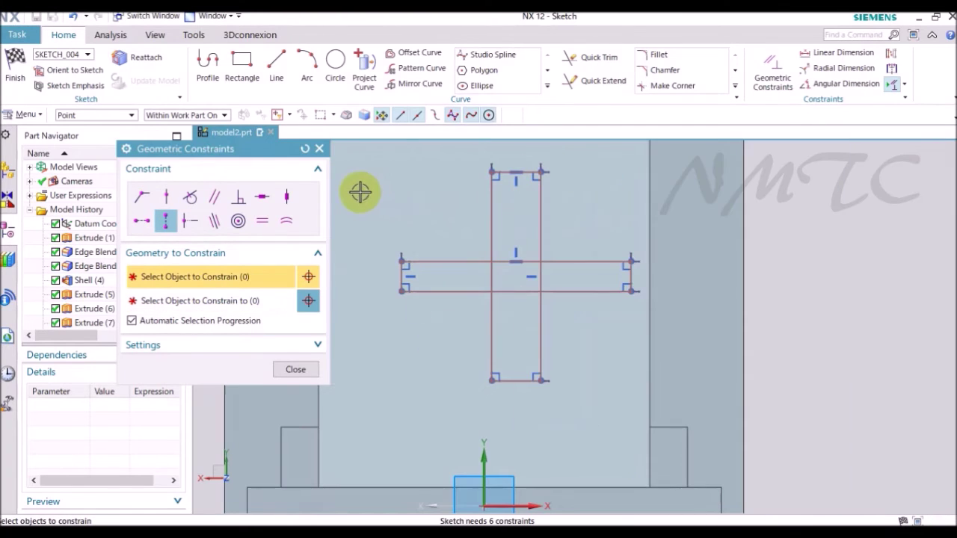
Step: Vertically align the midpoint of the tall rectangle's lower edge with the sketch origin
{"action": "left_click", "coordinate": [519, 382]}
{"action": "scroll", "coordinate": [507, 379], "scroll_direction": "up", "scroll_amount": 5}
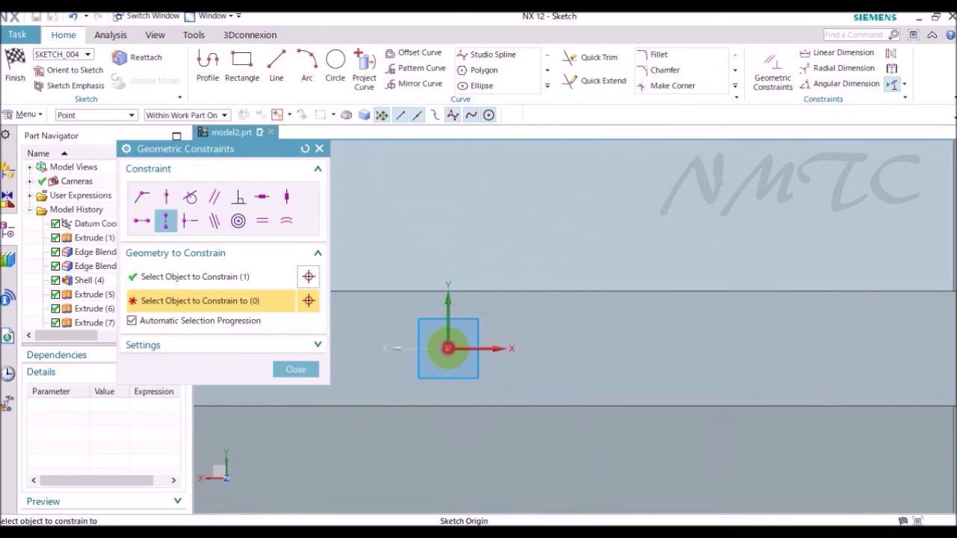
{"action": "left_click", "coordinate": [448, 348]}
Step: Constrain the two rectangles to equal widths and equal lengths so they form a symmetrical cross
{"action": "scroll", "coordinate": [471, 399], "scroll_direction": "down", "scroll_amount": 3}
{"action": "left_click", "coordinate": [260, 222]}
{"action": "scroll", "coordinate": [453, 164], "scroll_direction": "up", "scroll_amount": 4}
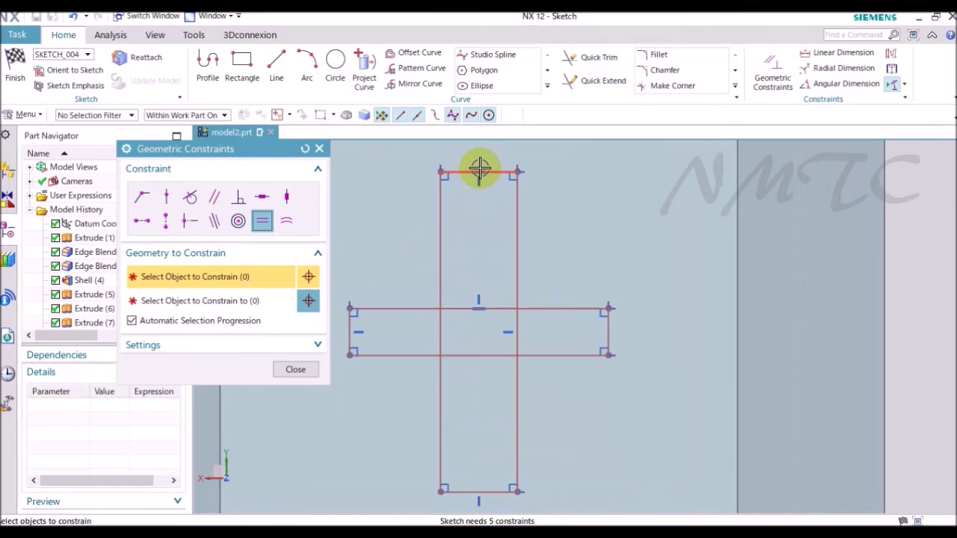
{"action": "left_click", "coordinate": [478, 171]}
{"action": "left_click", "coordinate": [611, 329]}
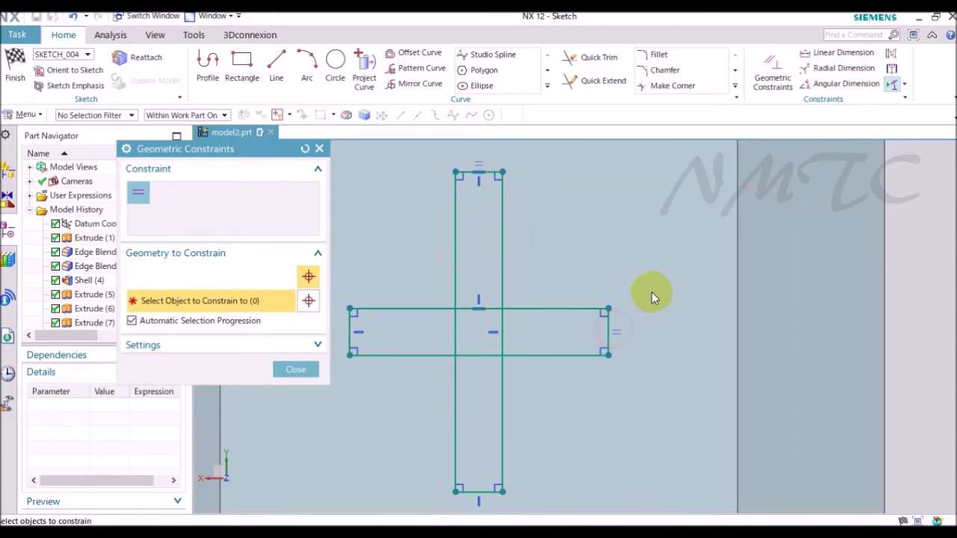
{"action": "left_click", "coordinate": [511, 249]}
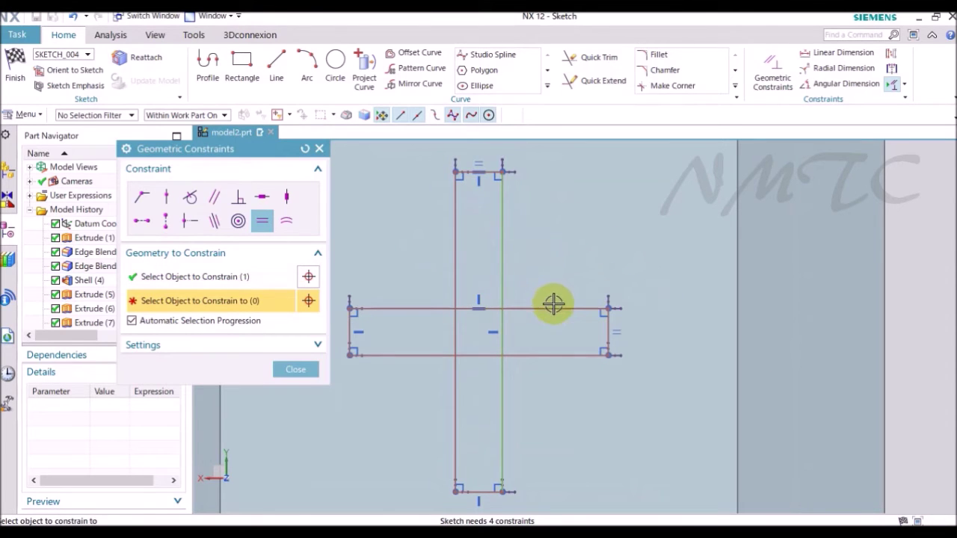
{"action": "left_click", "coordinate": [560, 306]}
{"action": "left_click", "coordinate": [296, 370]}
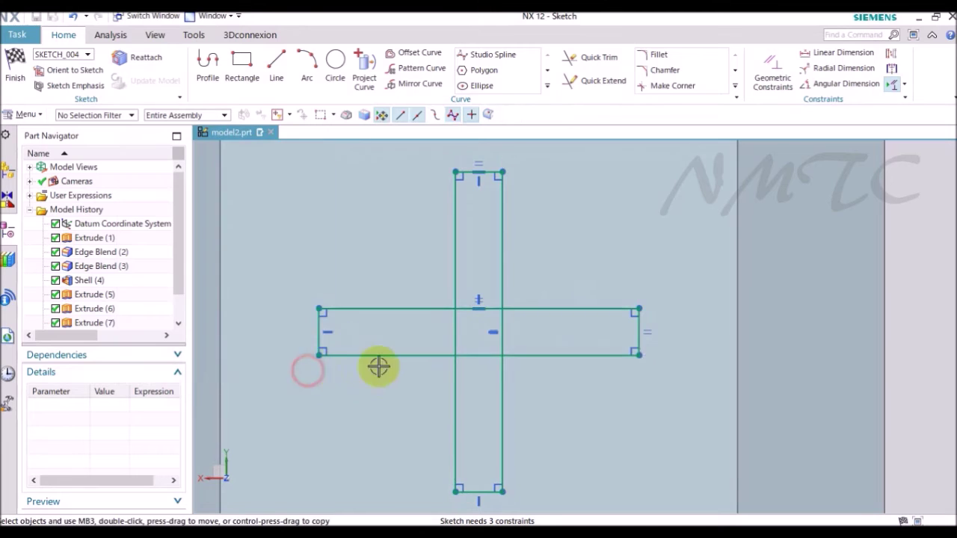
Step: Add a vertical dimension of 6 mm from the midpoint of the cross's left end to the sketch origin
{"action": "scroll", "coordinate": [621, 362], "scroll_direction": "down", "scroll_amount": 3}
{"action": "key", "text": "d"}
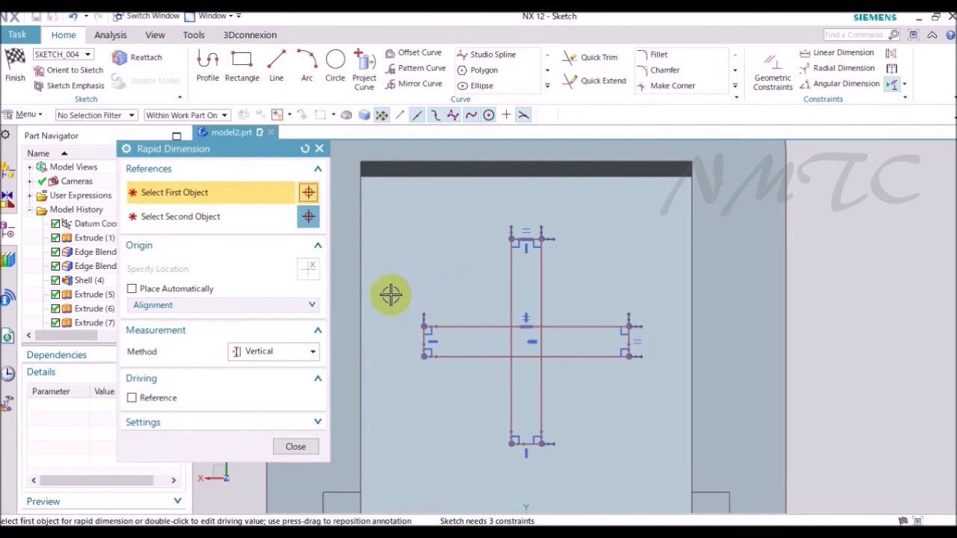
{"action": "scroll", "coordinate": [559, 261], "scroll_direction": "down", "scroll_amount": 3}
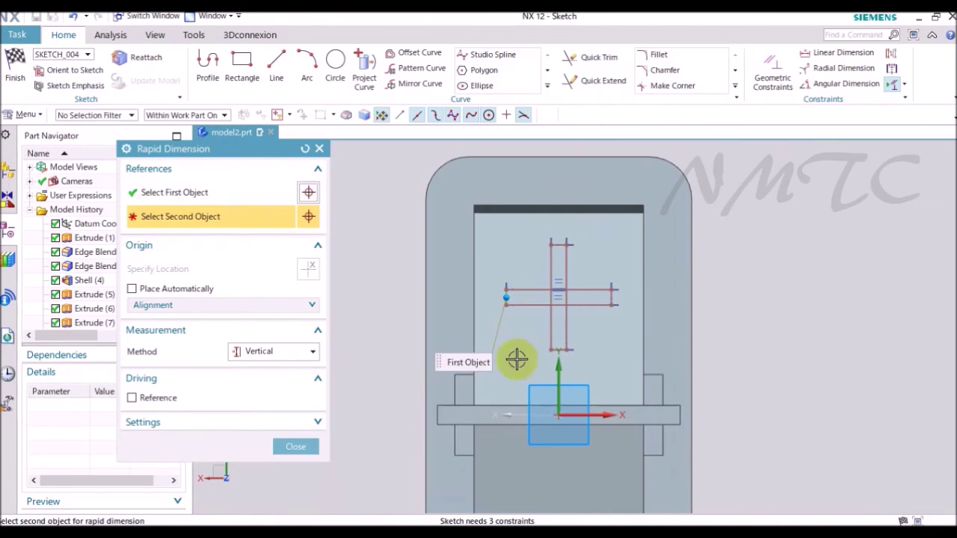
{"action": "left_click", "coordinate": [559, 413]}
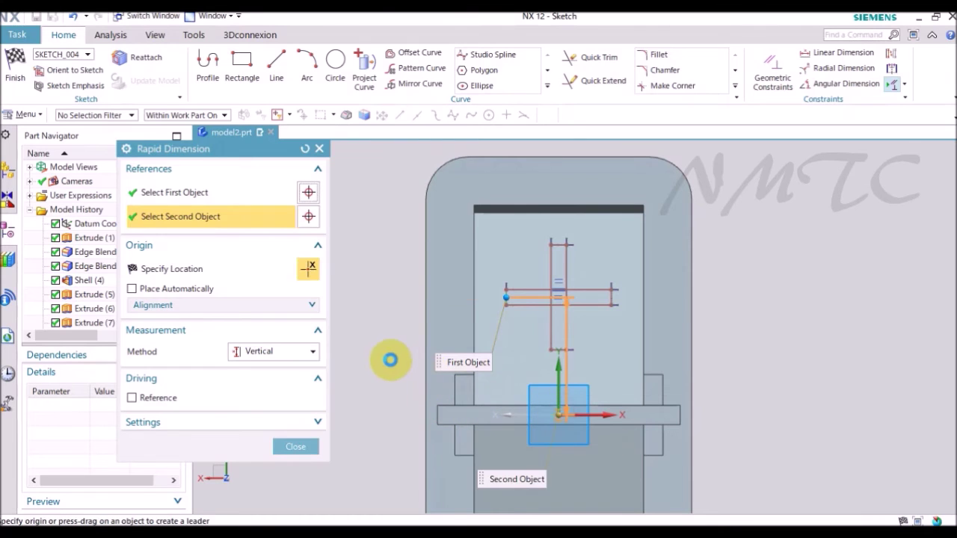
{"action": "left_click", "coordinate": [394, 356]}
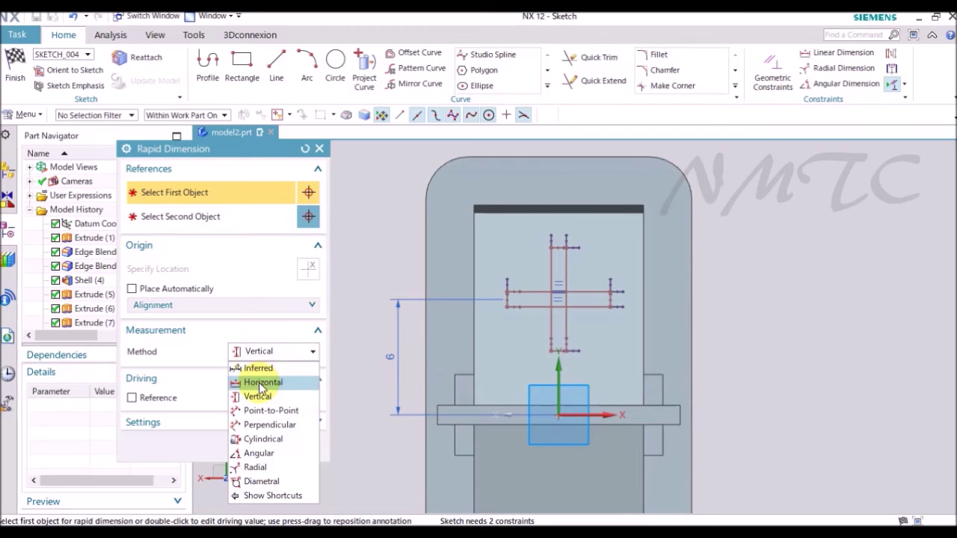
Step: Add a horizontal dimension to the cross's flat rectangle and set its length to 5.2 mm
{"action": "left_click", "coordinate": [261, 383]}
{"action": "scroll", "coordinate": [532, 288], "scroll_direction": "up", "scroll_amount": 3}
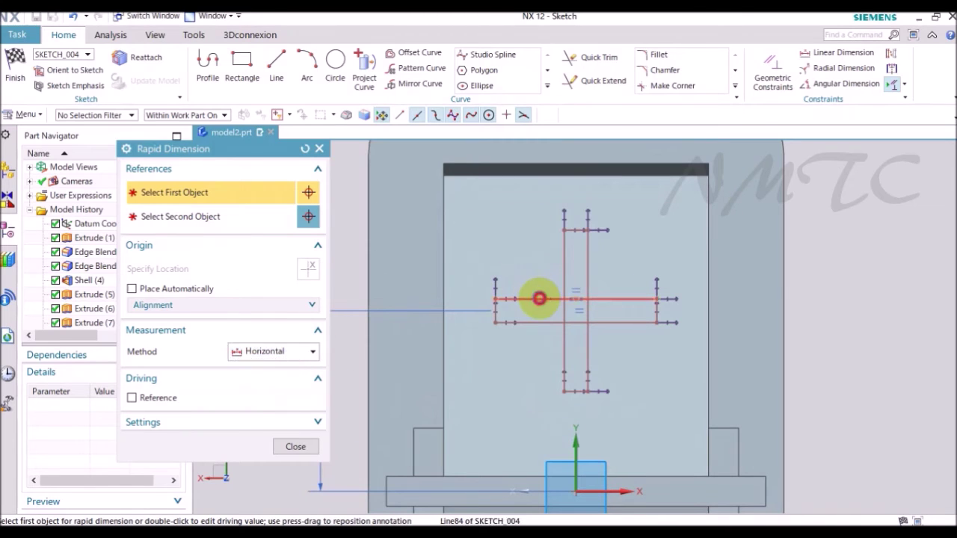
{"action": "left_click", "coordinate": [539, 299]}
{"action": "left_click", "coordinate": [564, 197]}
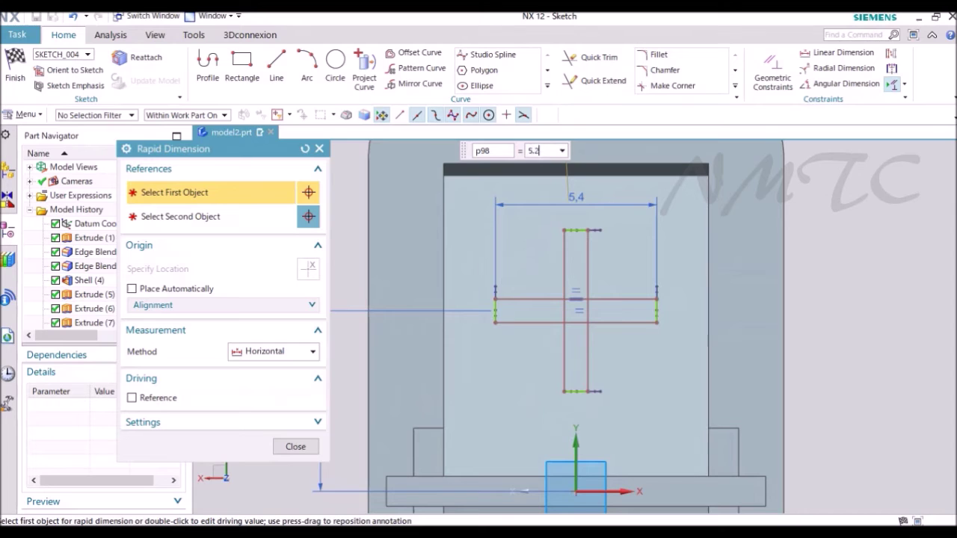
{"action": "key", "text": "Return"}
Step: Add a horizontal dimension to the tall rectangle's upper edge and set its width to 1 mm
{"action": "scroll", "coordinate": [554, 204], "scroll_direction": "up", "scroll_amount": 5}
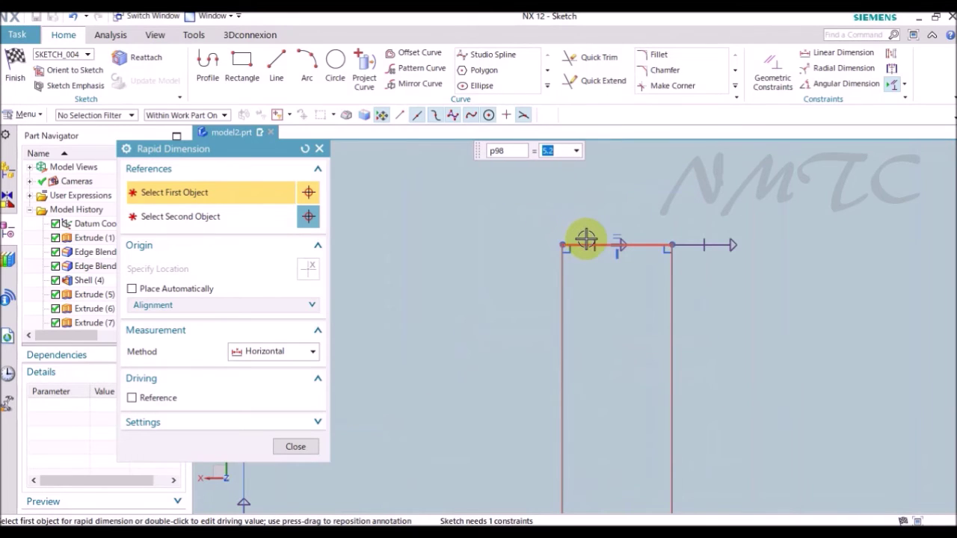
{"action": "left_click", "coordinate": [588, 243]}
{"action": "left_click", "coordinate": [650, 190]}
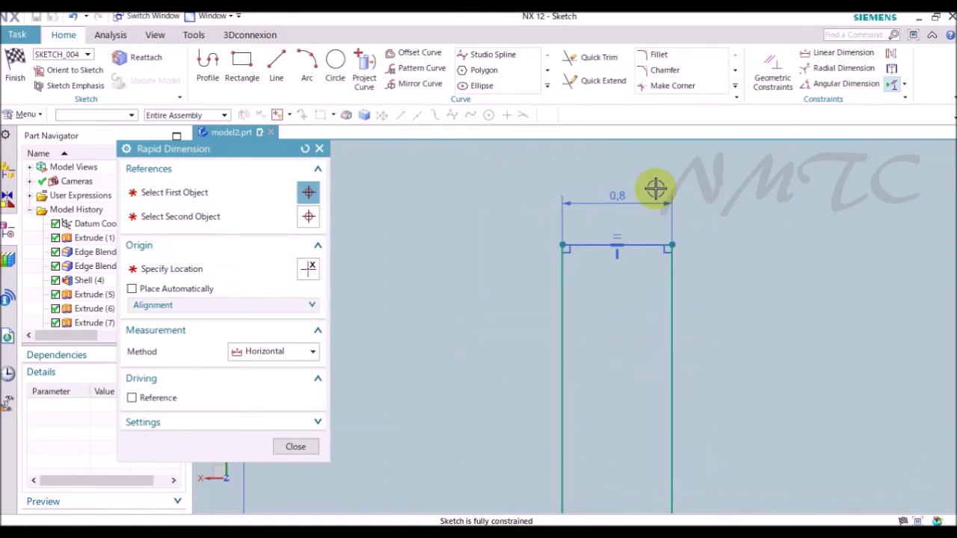
{"action": "scroll", "coordinate": [516, 193], "scroll_direction": "down", "scroll_amount": 5}
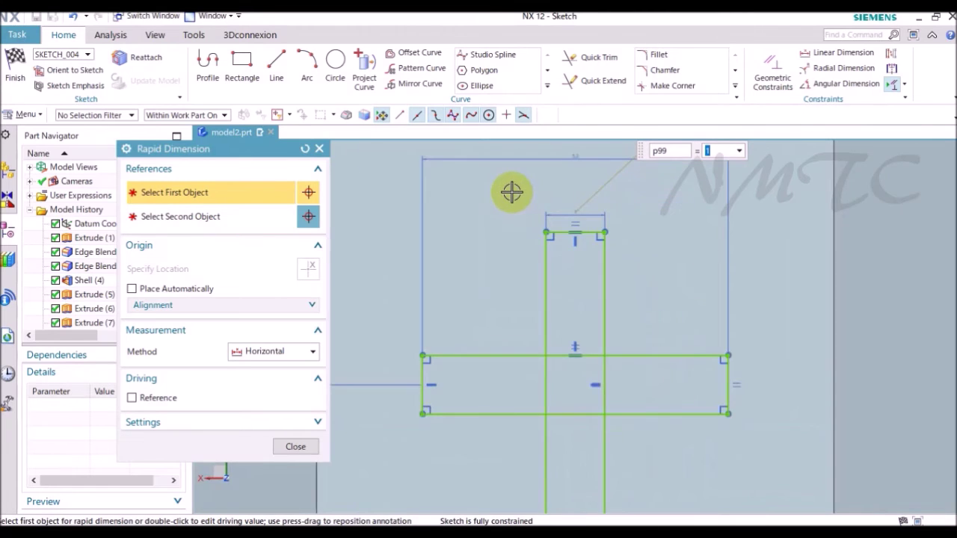
{"action": "left_click", "coordinate": [296, 446]}
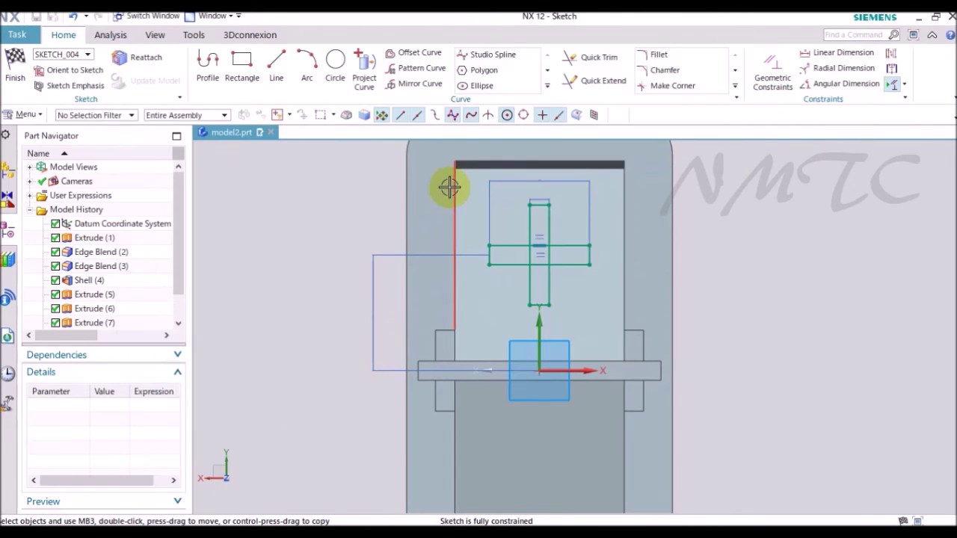
Step: Mirror both rectangles of the cross about the sketch's horizontal axis to the other side of the rib
{"action": "left_click", "coordinate": [396, 87]}
{"action": "scroll", "coordinate": [553, 278], "scroll_direction": "up", "scroll_amount": 1}
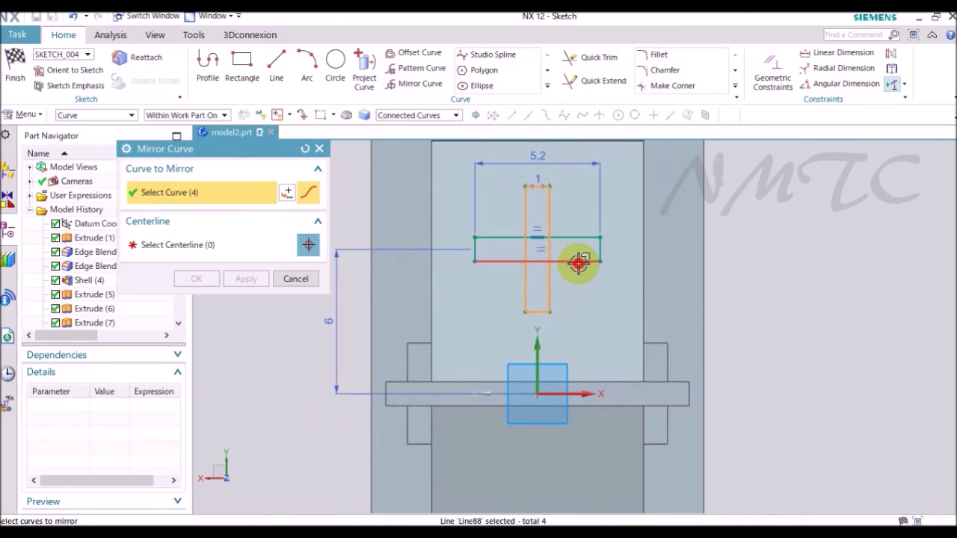
{"action": "left_click", "coordinate": [228, 243]}
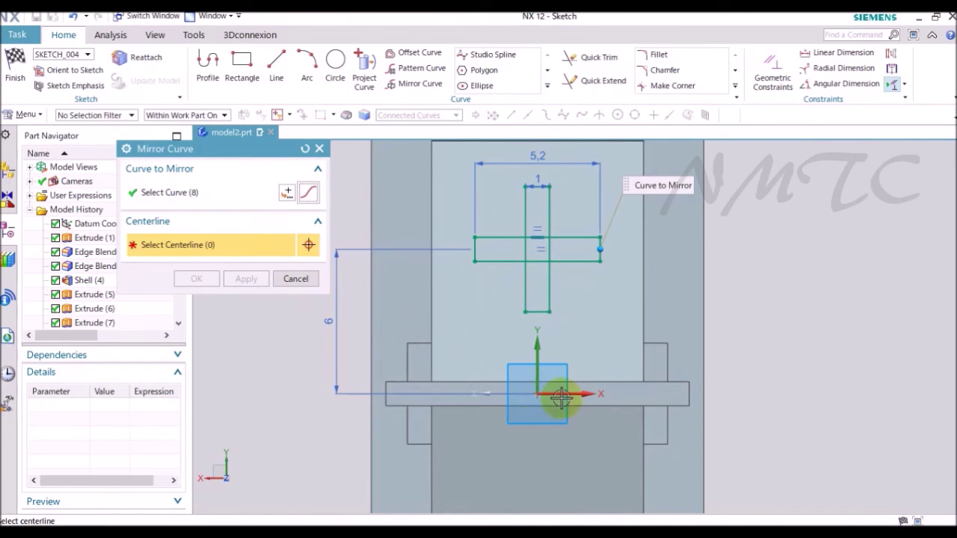
{"action": "scroll", "coordinate": [498, 228], "scroll_direction": "down", "scroll_amount": 2}
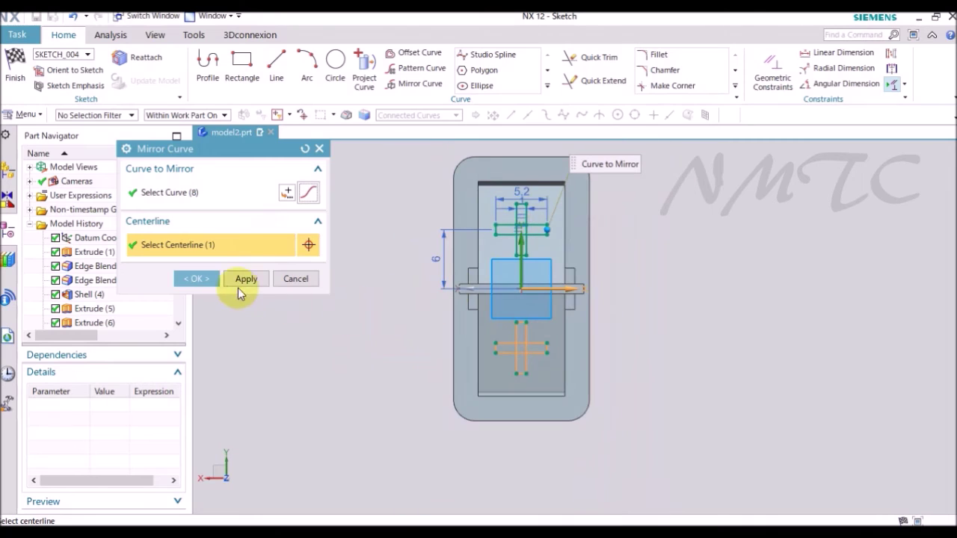
{"action": "left_click", "coordinate": [201, 278]}
Step: Finish the sketch and extrude both crosses with an Until Next start and a 1 mm end distance, united with the body
{"action": "right_click", "coordinate": [370, 280]}
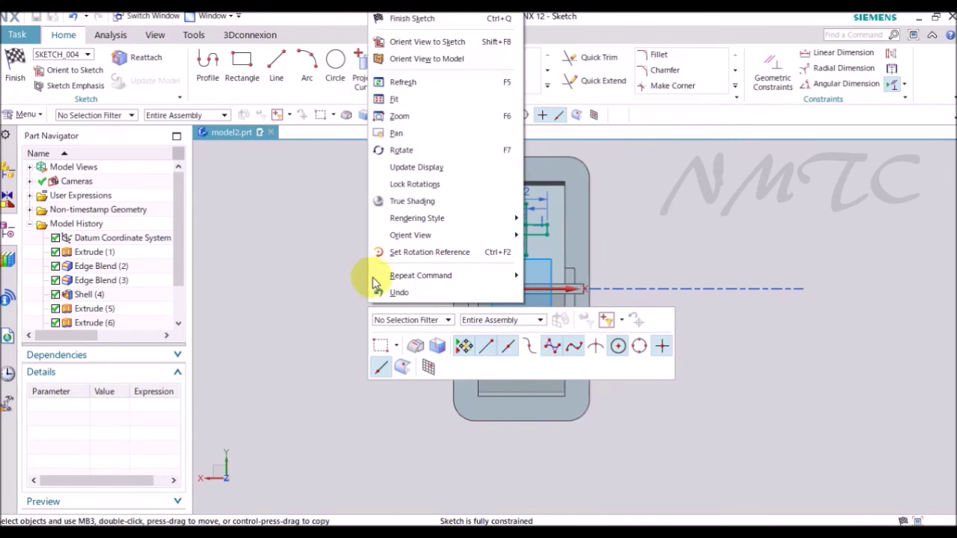
{"action": "left_click", "coordinate": [412, 18]}
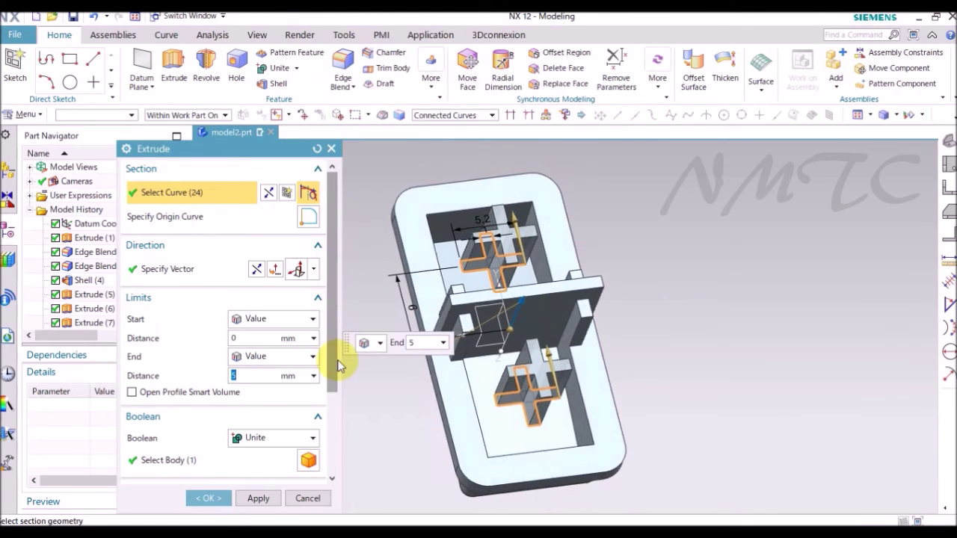
{"action": "double_click", "coordinate": [245, 374]}
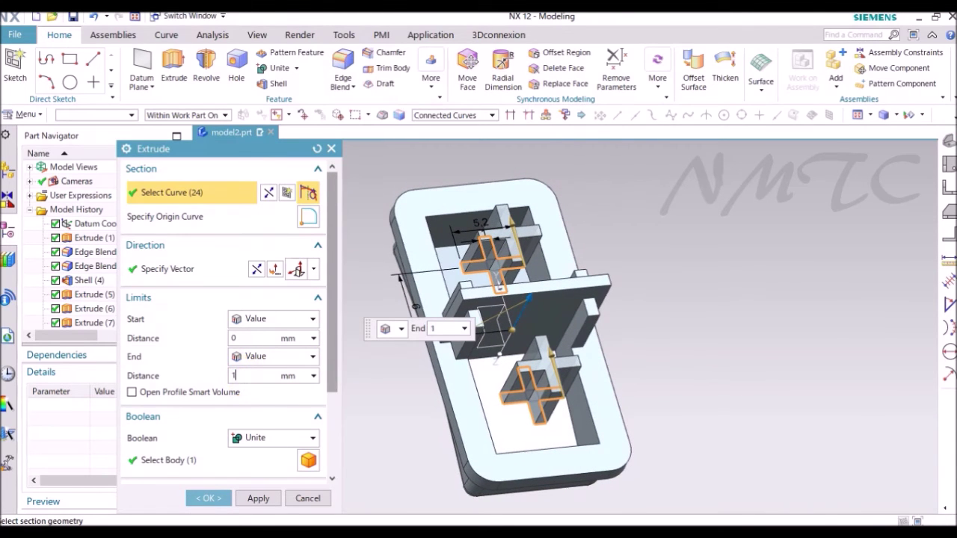
{"action": "type", "text": "1"}
{"action": "key", "text": "Return"}
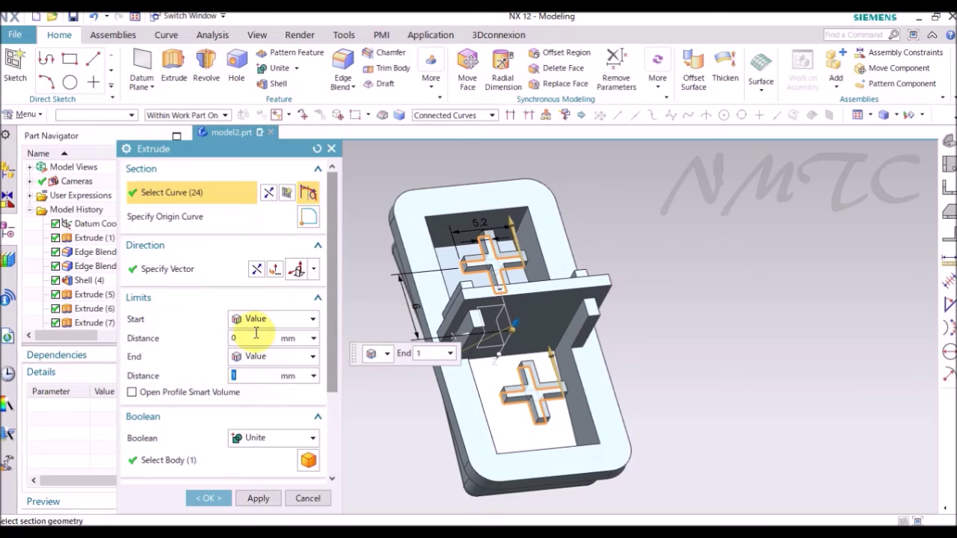
{"action": "left_click", "coordinate": [259, 319]}
{"action": "left_click", "coordinate": [256, 363]}
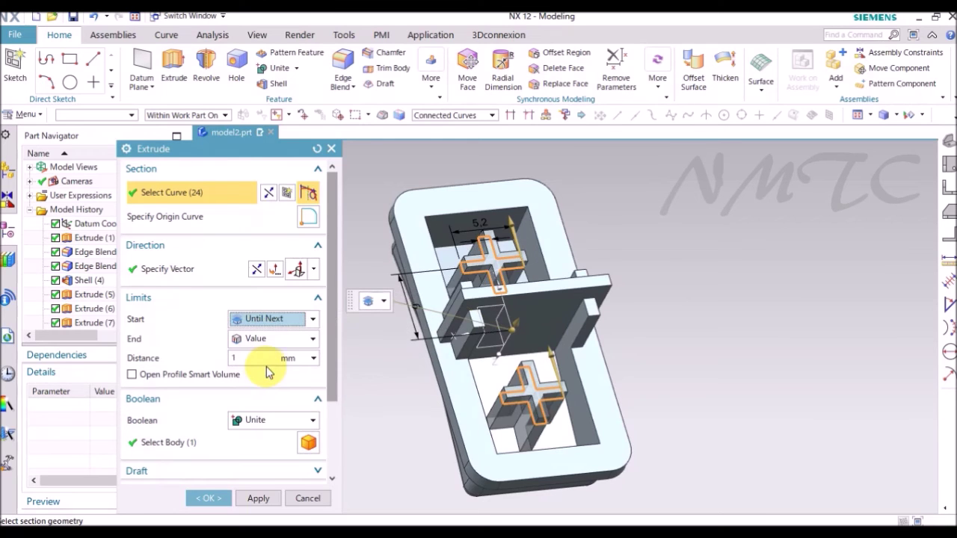
{"action": "left_click", "coordinate": [212, 499]}
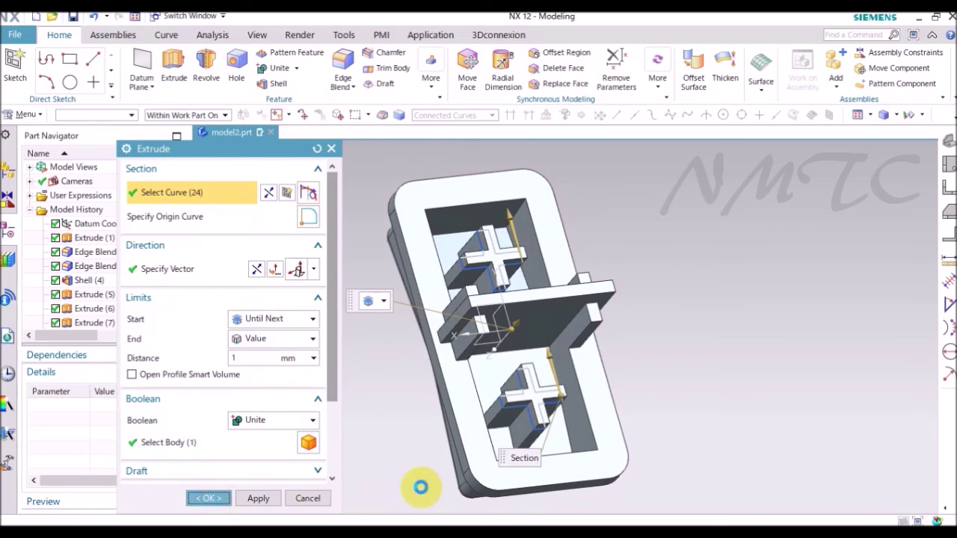
Step: Start an extrusion and open a new sketch on the flange's block-side face, with the Y axis as the vertical reference
{"action": "middle_click_drag", "start_coordinate": [508, 497], "coordinate": [386, 176]}
{"action": "left_click", "coordinate": [175, 66]}
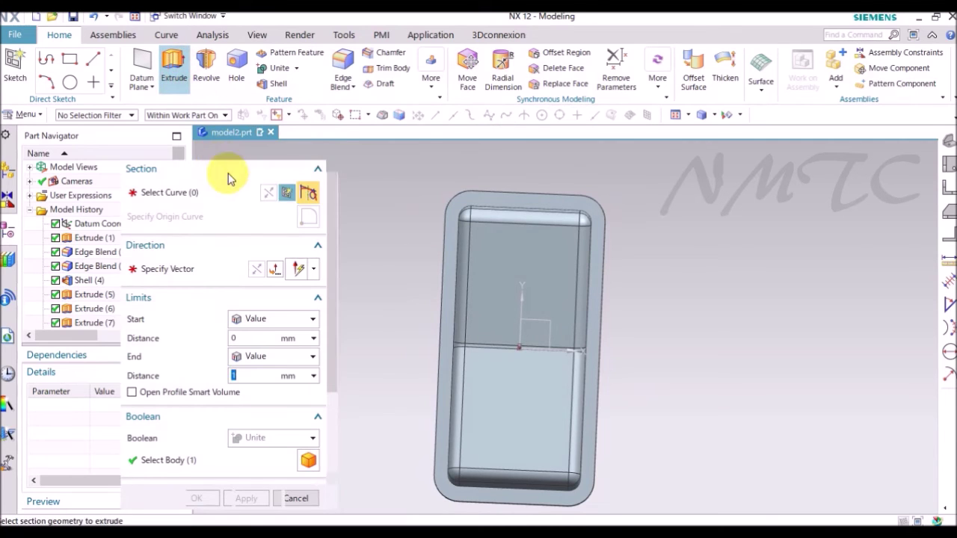
{"action": "left_click", "coordinate": [281, 191]}
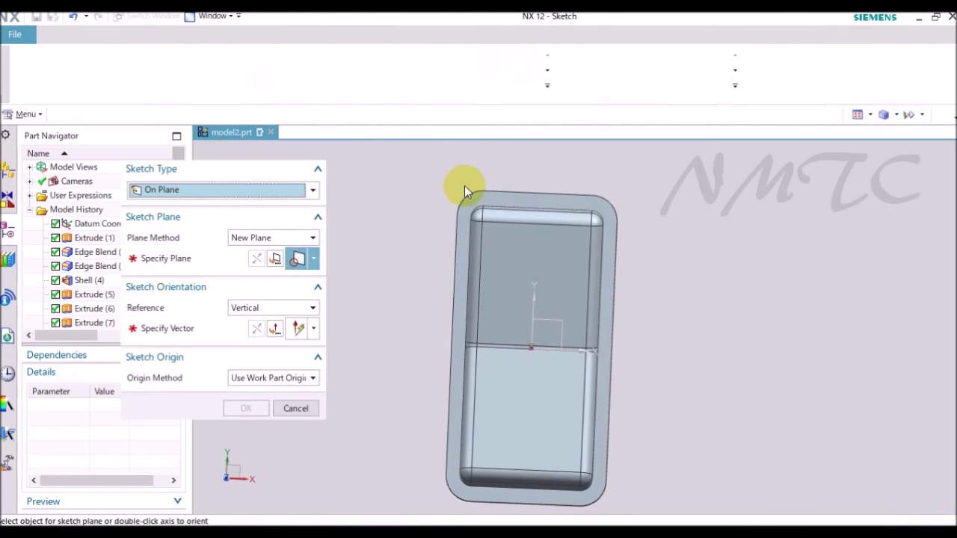
{"action": "left_click", "coordinate": [490, 197]}
{"action": "scroll", "coordinate": [482, 193], "scroll_direction": "up", "scroll_amount": 2}
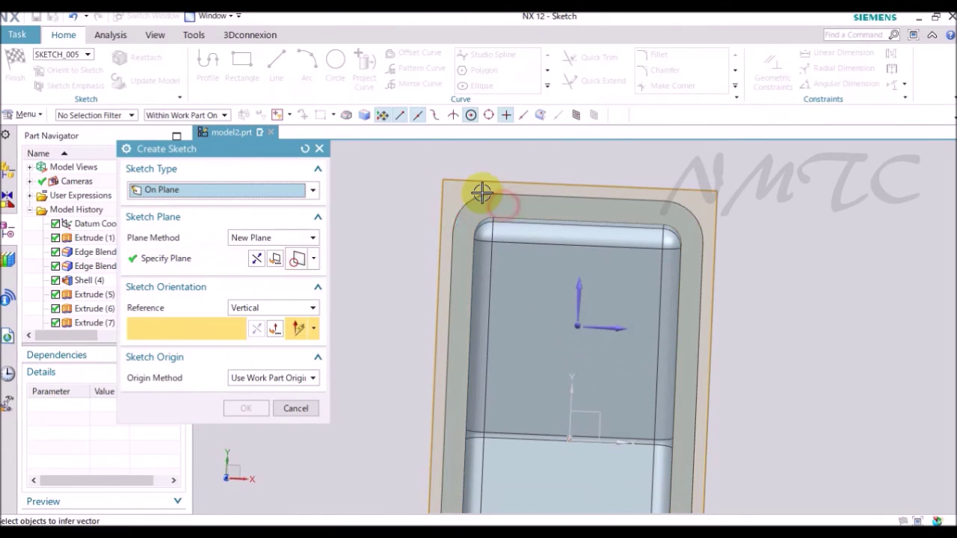
{"action": "left_click", "coordinate": [580, 299]}
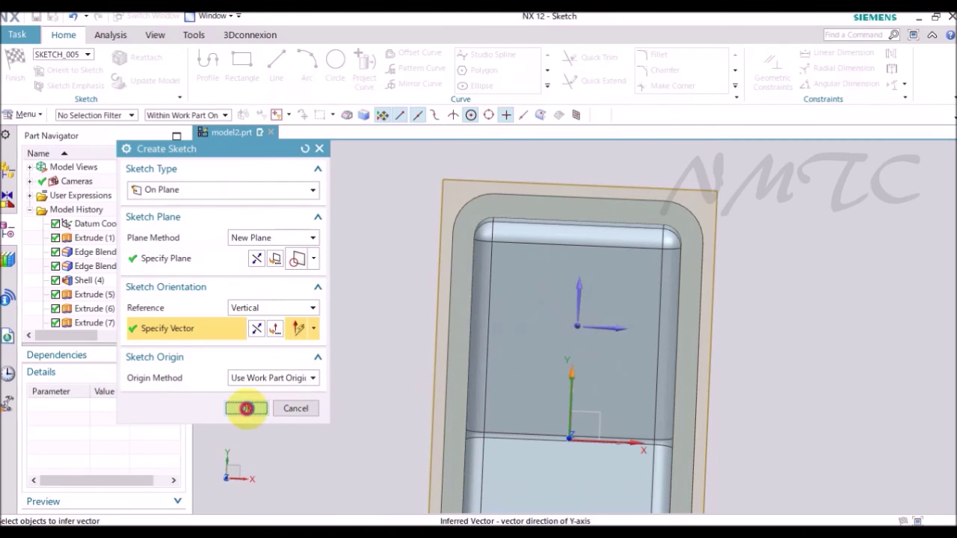
{"action": "left_click", "coordinate": [246, 408]}
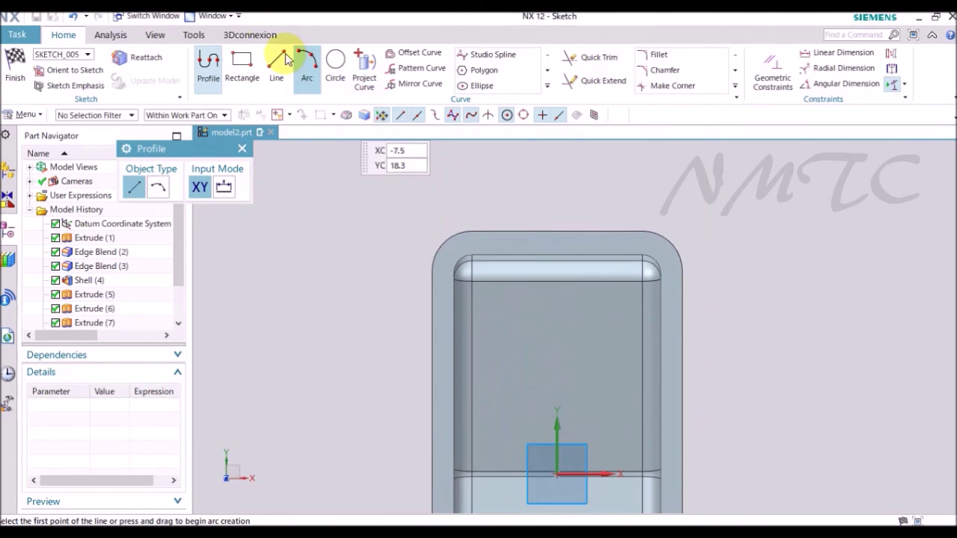
Step: Sketch a small flat rectangle just outside the flange's short end, near its middle
{"action": "left_click", "coordinate": [243, 60]}
{"action": "scroll", "coordinate": [545, 207], "scroll_direction": "up", "scroll_amount": 3}
{"action": "left_click", "coordinate": [515, 177]}
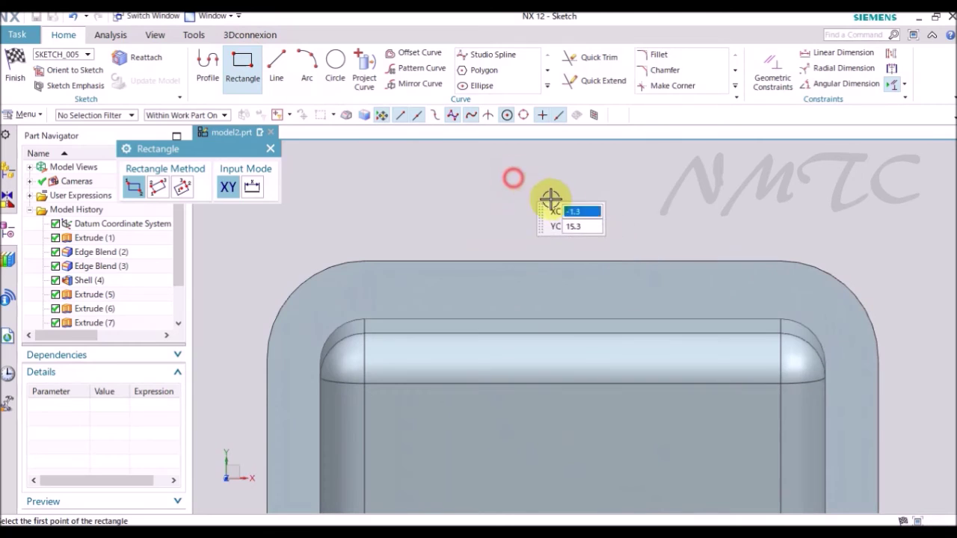
{"action": "left_click", "coordinate": [660, 202]}
Step: Constrain the rectangle's upper edge midpoint to the midpoint of the flange's outer end edge, and its lower edge collinear with the inner edge
{"action": "key", "text": "c"}
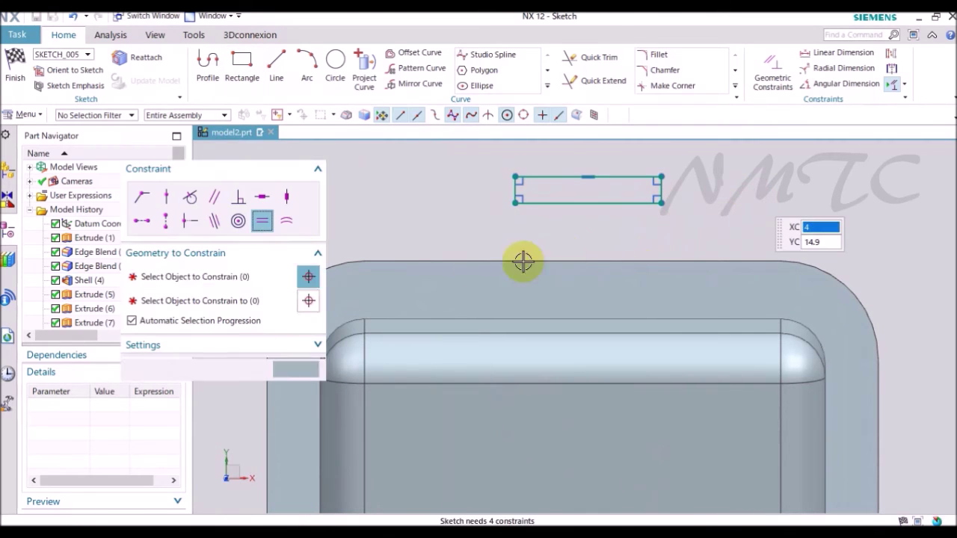
{"action": "left_click", "coordinate": [587, 177]}
{"action": "left_click", "coordinate": [571, 263]}
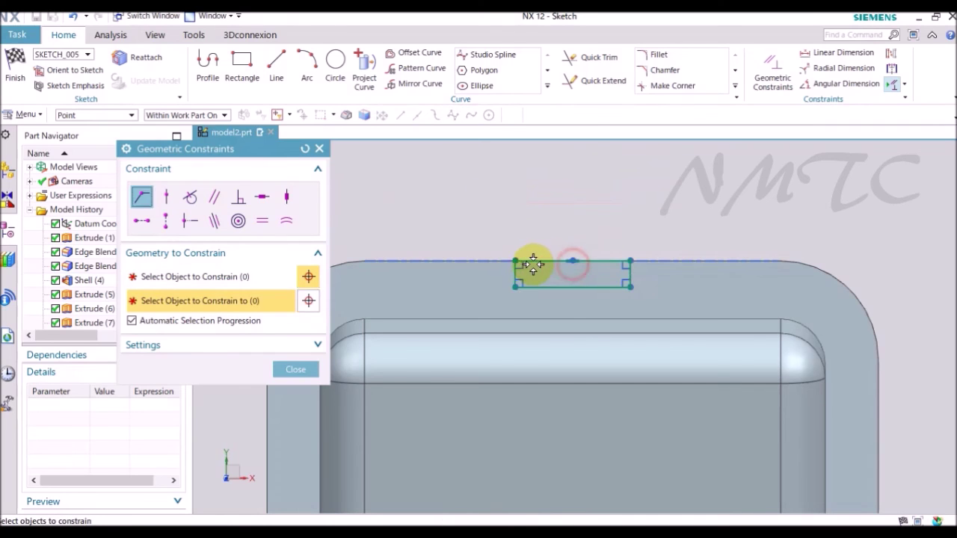
{"action": "left_click", "coordinate": [219, 221]}
{"action": "left_click", "coordinate": [464, 321]}
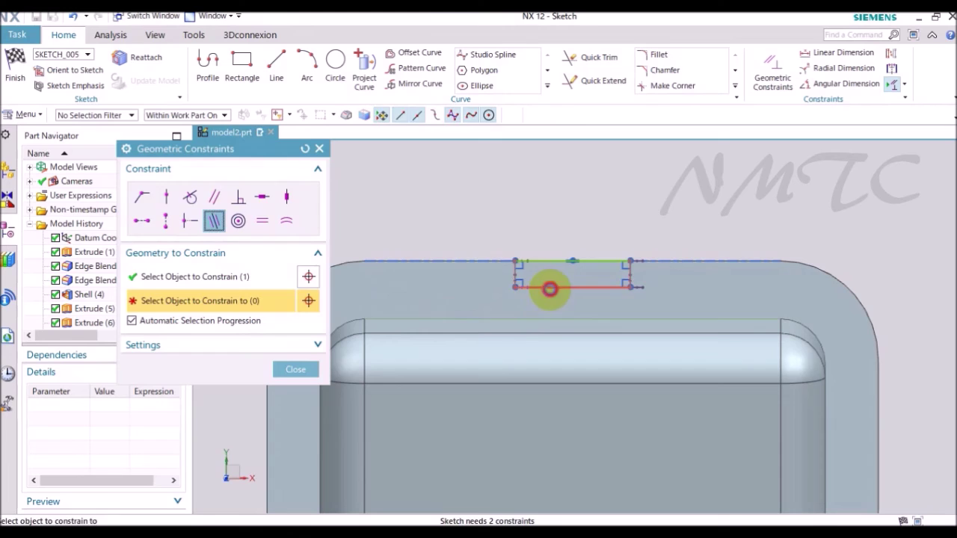
{"action": "left_click", "coordinate": [550, 289]}
{"action": "left_click", "coordinate": [295, 368]}
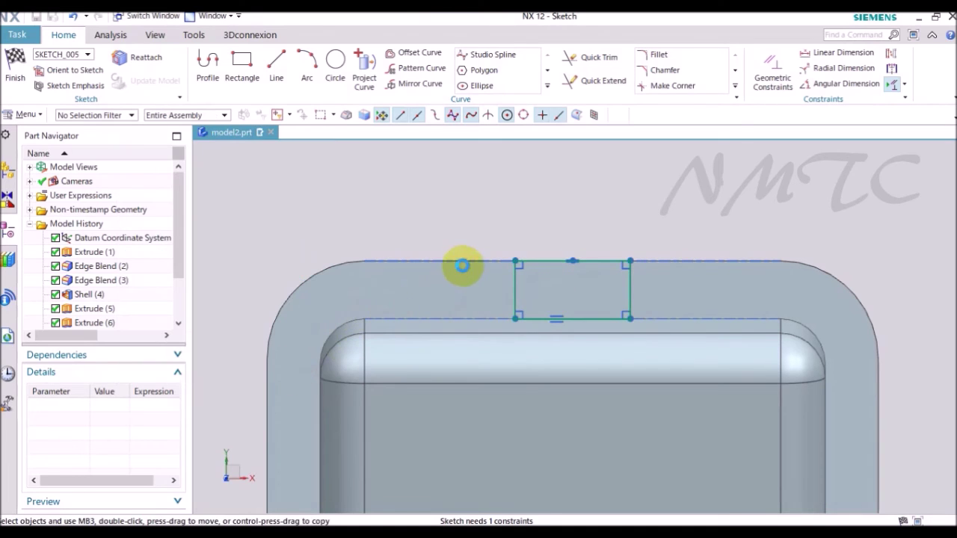
Step: Add a horizontal dimension across the rectangle and set its width to 1.2 mm
{"action": "key", "text": "d"}
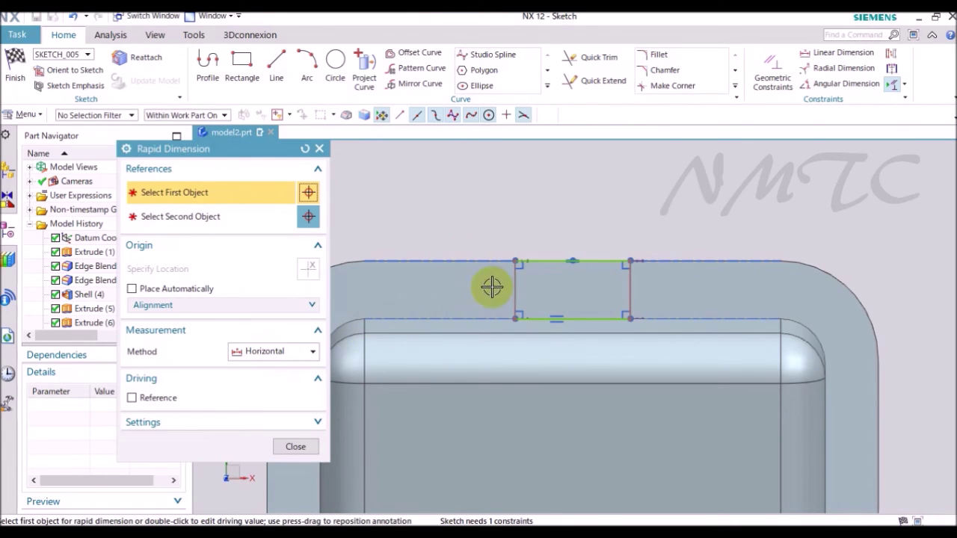
{"action": "left_click", "coordinate": [517, 266]}
{"action": "left_click", "coordinate": [631, 261]}
{"action": "left_click", "coordinate": [571, 220]}
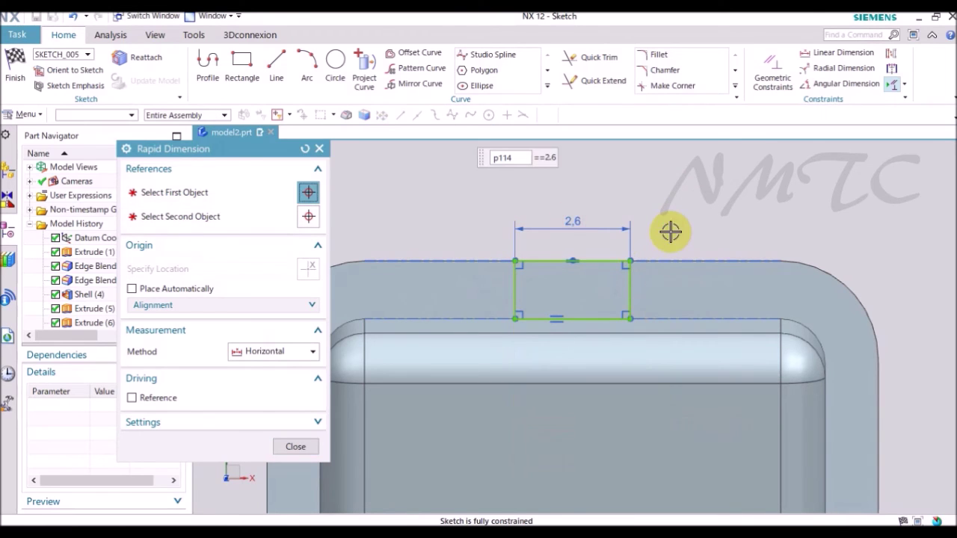
{"action": "type", "text": "1.2"}
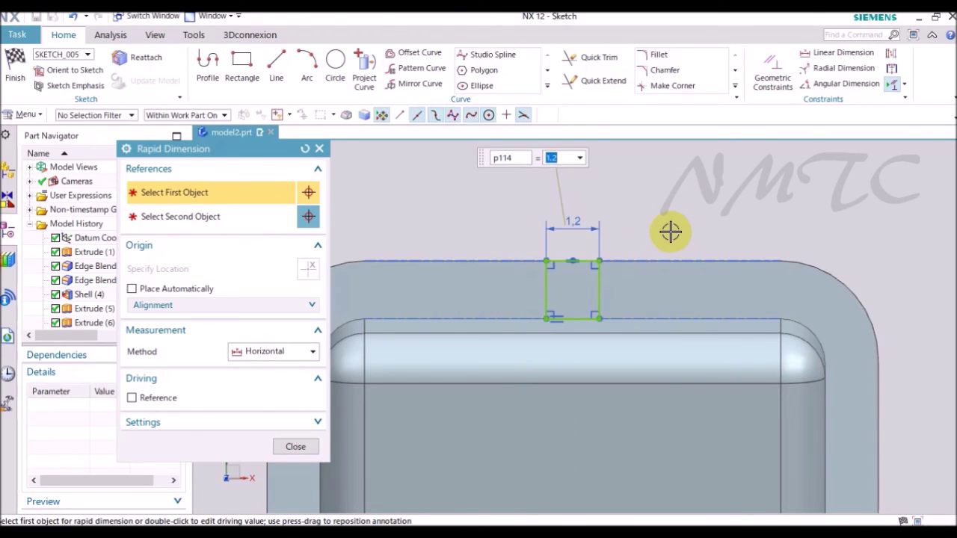
{"action": "left_click", "coordinate": [297, 447]}
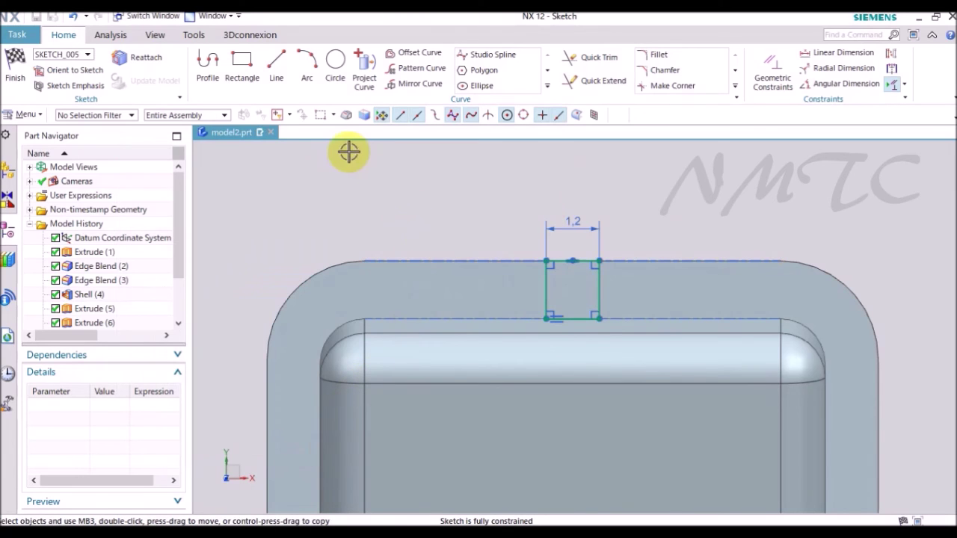
Step: Mirror the rectangle about the sketch's horizontal axis to the opposite end of the flange
{"action": "left_click", "coordinate": [408, 83]}
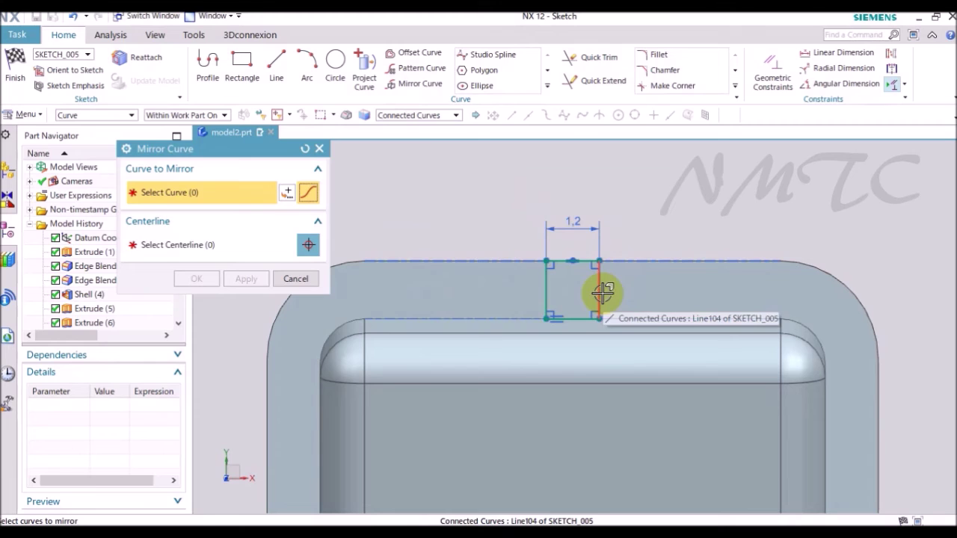
{"action": "left_click", "coordinate": [208, 243]}
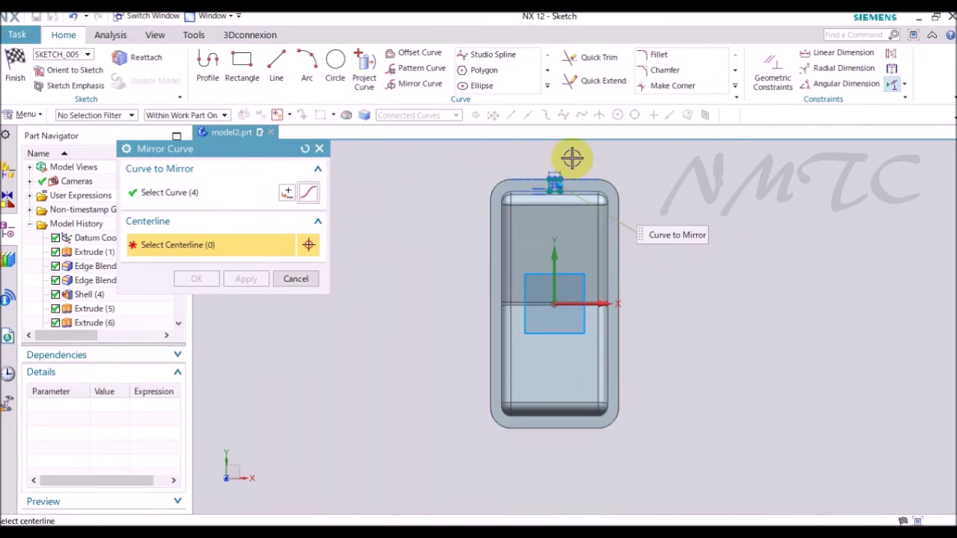
{"action": "left_click", "coordinate": [575, 322]}
{"action": "scroll", "coordinate": [536, 239], "scroll_direction": "down", "scroll_amount": 3}
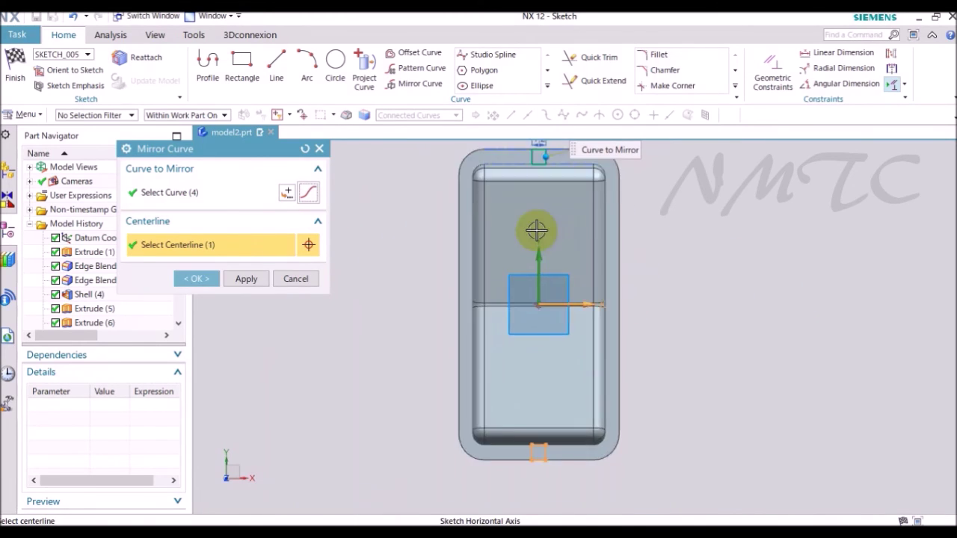
{"action": "left_click", "coordinate": [196, 279]}
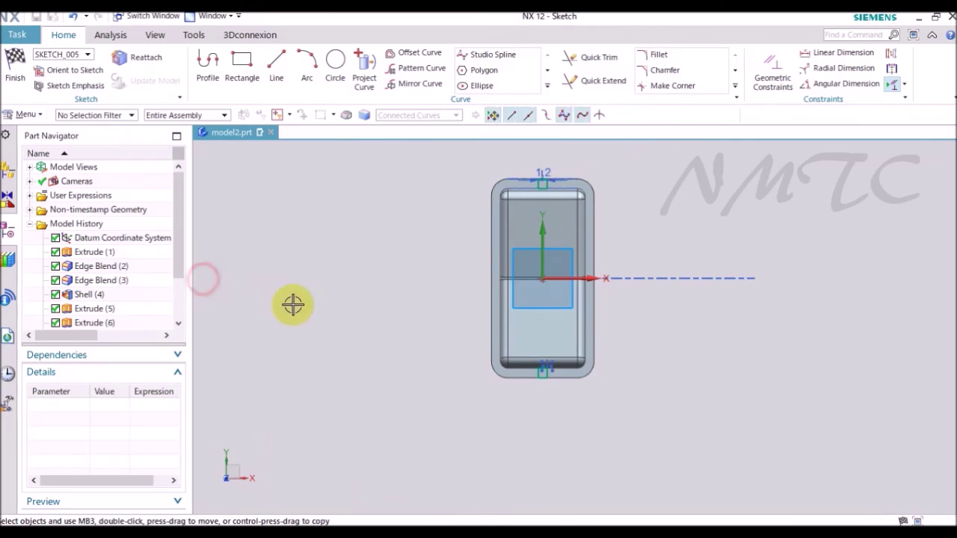
Step: Finish the sketch and set the extrusion's end to Until Extended, using the flange's face away from the block as the limit
{"action": "right_click", "coordinate": [389, 229]}
{"action": "key", "text": "ctrl+q"}
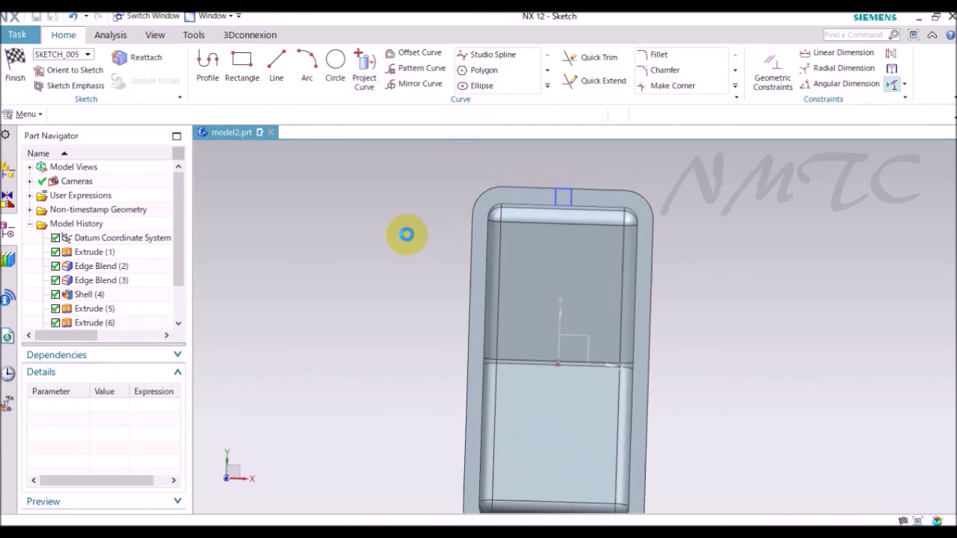
{"action": "key", "text": "x"}
{"action": "middle_click_drag", "start_coordinate": [407, 235], "coordinate": [358, 271]}
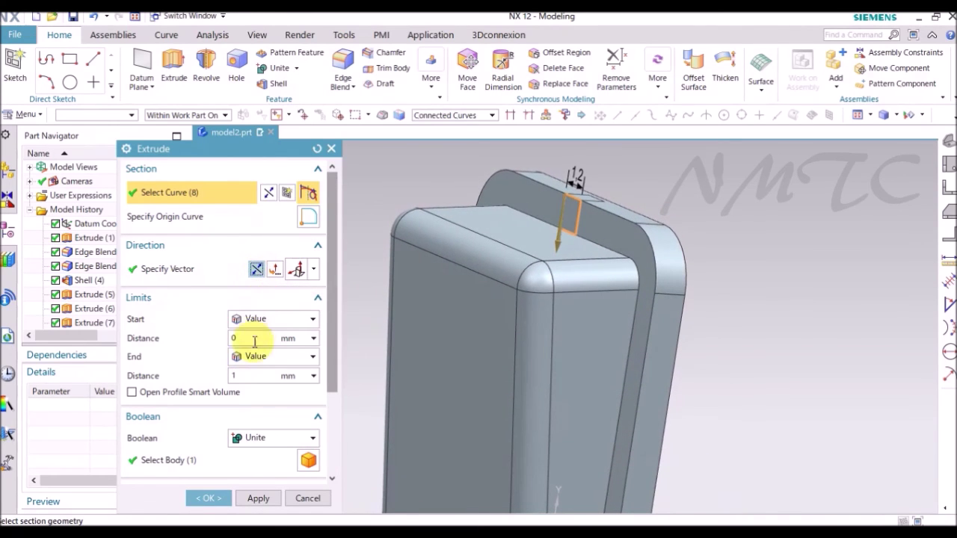
{"action": "left_click", "coordinate": [251, 375]}
{"action": "left_click", "coordinate": [252, 358]}
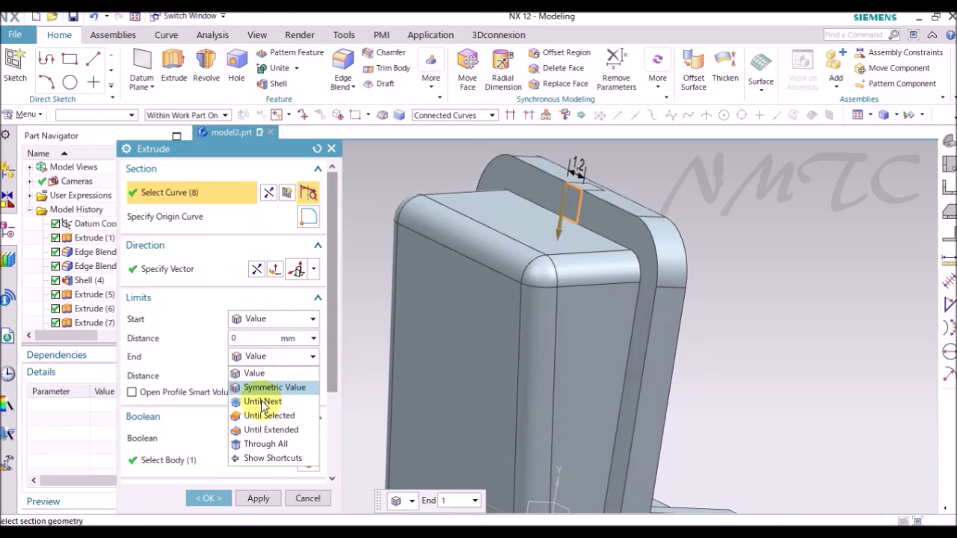
{"action": "left_click", "coordinate": [261, 429]}
{"action": "middle_click_drag", "start_coordinate": [381, 356], "coordinate": [589, 226]}
{"action": "left_click", "coordinate": [588, 226]}
Step: Set the extrusion's Boolean to Subtract and cut both notches through the flange
{"action": "middle_click_drag", "start_coordinate": [680, 247], "coordinate": [270, 452]}
{"action": "left_click", "coordinate": [271, 448]}
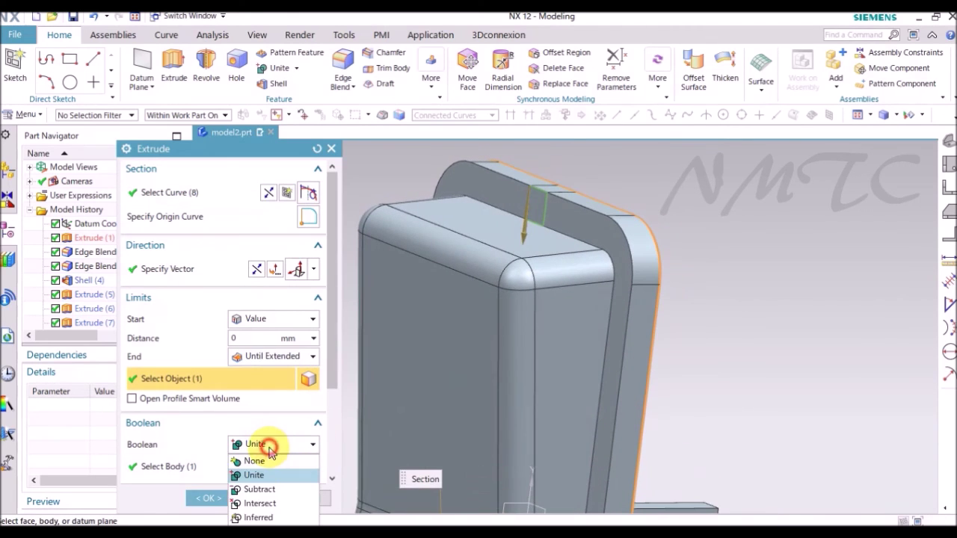
{"action": "left_click", "coordinate": [258, 489]}
{"action": "left_click", "coordinate": [210, 497]}
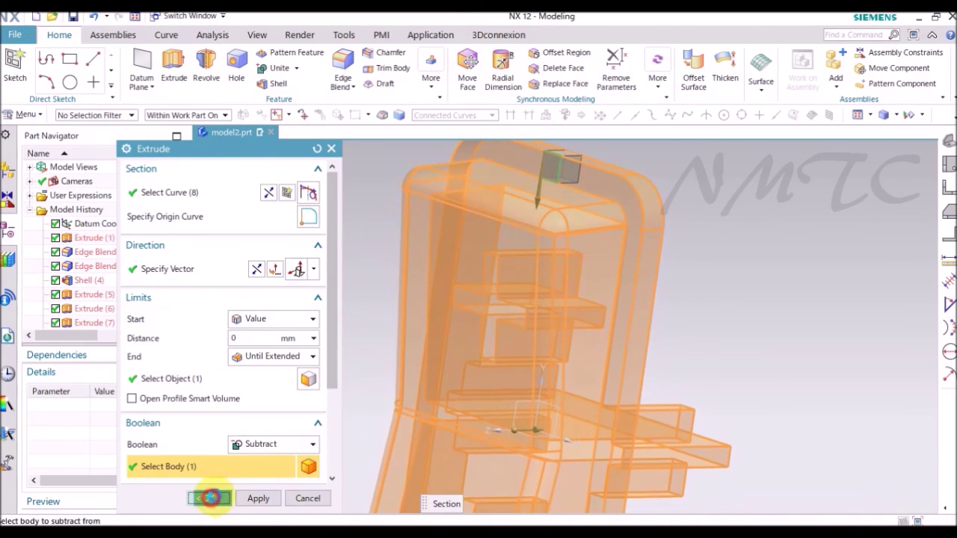
Step: Edit the whole body's display, setting its line width to 0.18 mm and its color to Red
{"action": "mouse_move", "coordinate": [373, 426]}
{"action": "middle_mouse_down"}
{"action": "mouse_move", "coordinate": [393, 423]}
{"action": "mouse_move", "coordinate": [395, 324]}
{"action": "middle_mouse_up"}
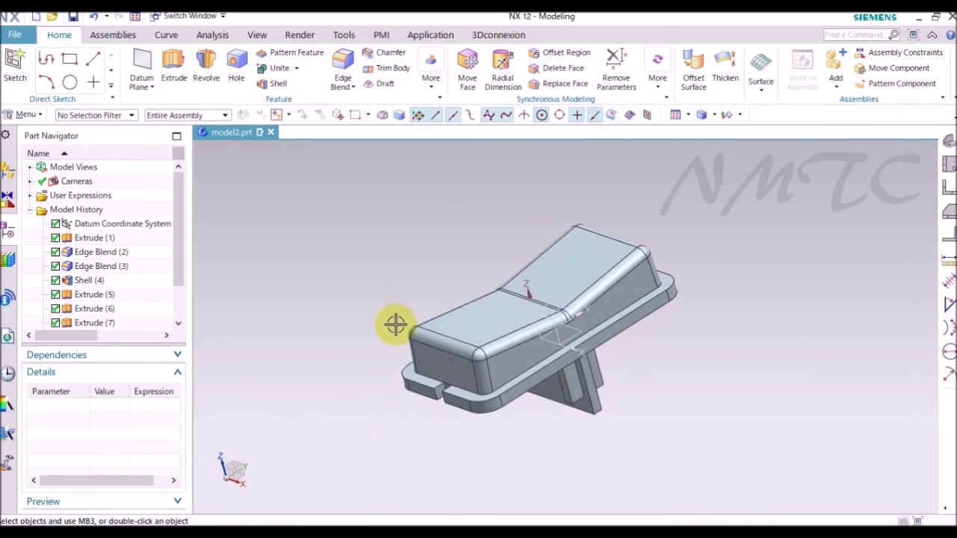
{"action": "key", "text": "ctrl+j"}
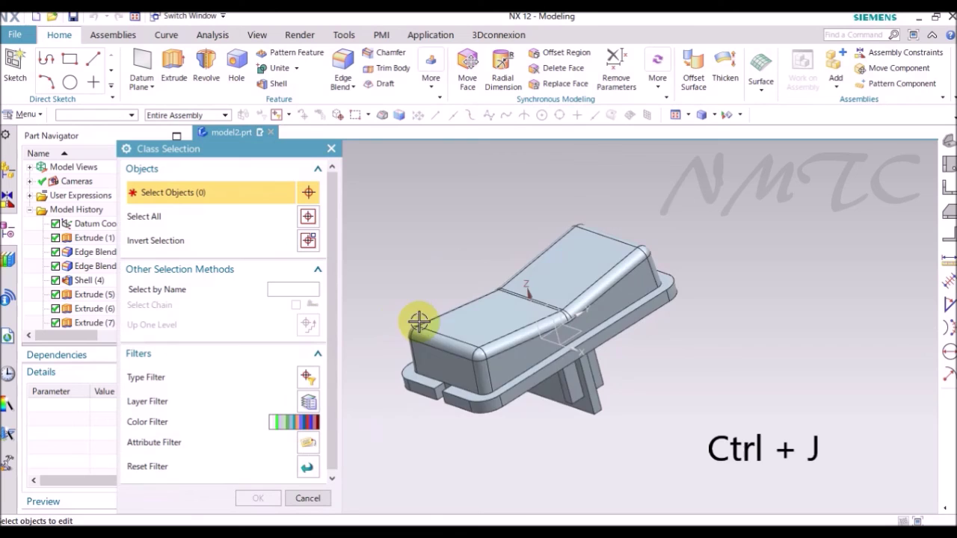
{"action": "left_click", "coordinate": [438, 321]}
{"action": "middle_click", "coordinate": [418, 234]}
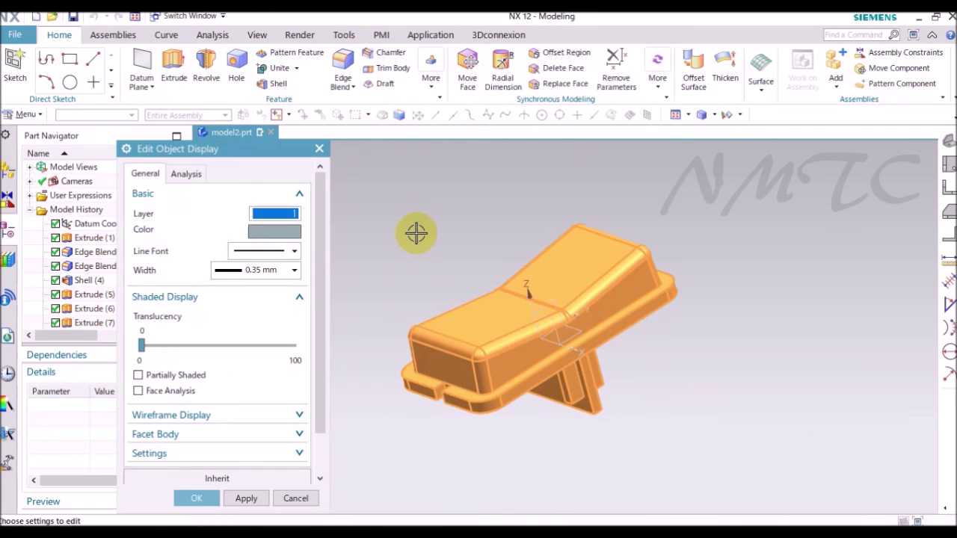
{"action": "left_click", "coordinate": [284, 270]}
{"action": "left_click", "coordinate": [252, 316]}
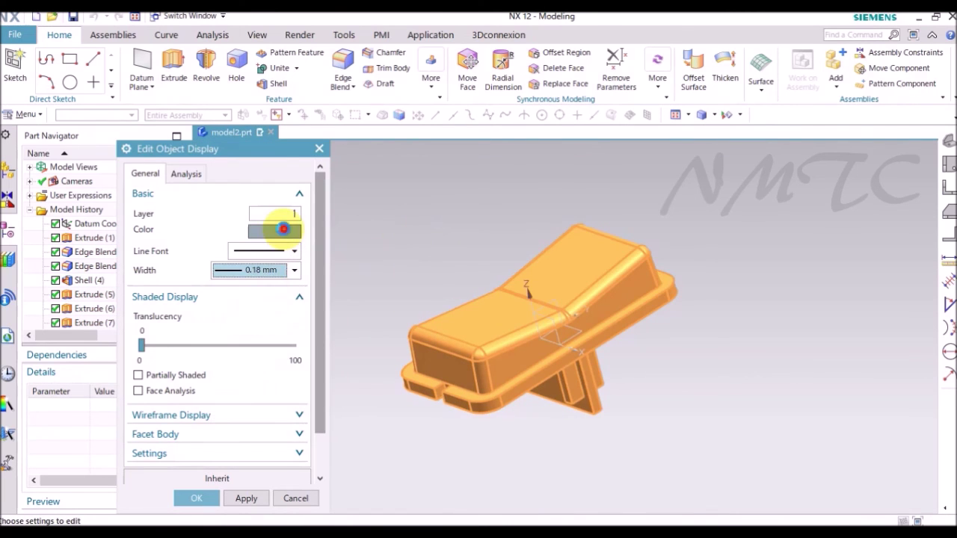
{"action": "left_click", "coordinate": [284, 229]}
{"action": "left_click", "coordinate": [167, 193]}
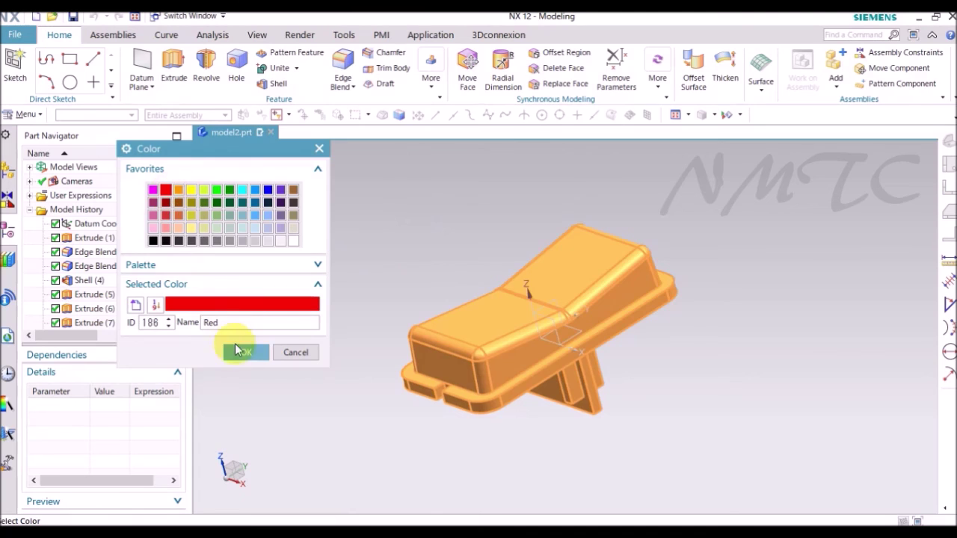
{"action": "left_click", "coordinate": [246, 352]}
{"action": "left_click", "coordinate": [208, 498]}
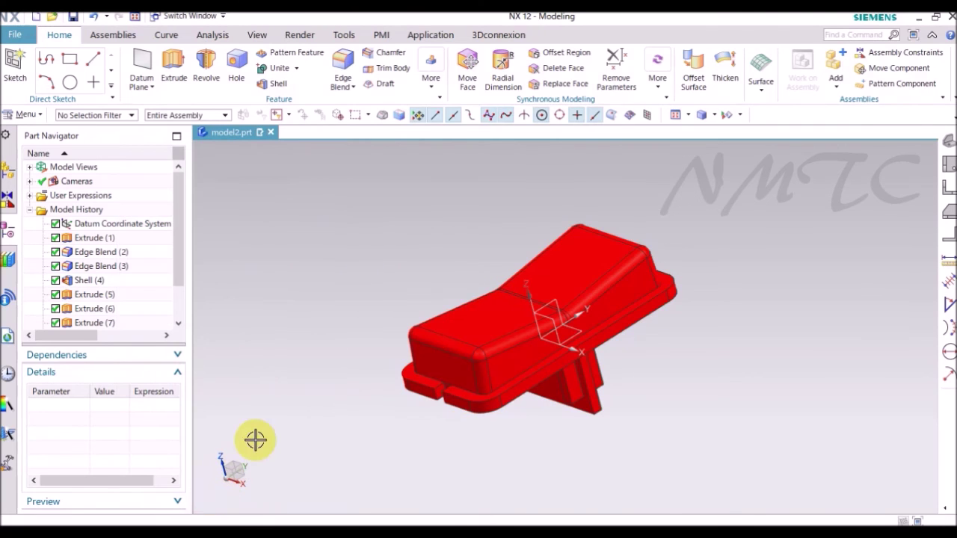